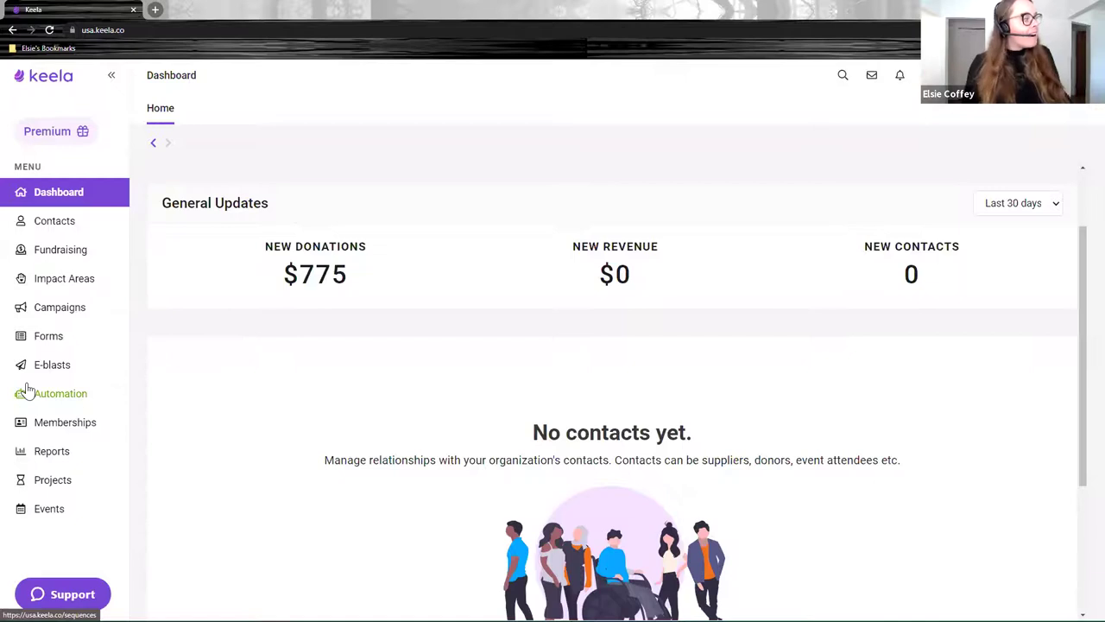
Create a new automation workflow named "September Fundraising Campaign", keeping the preset assignee
left_click(48, 401)
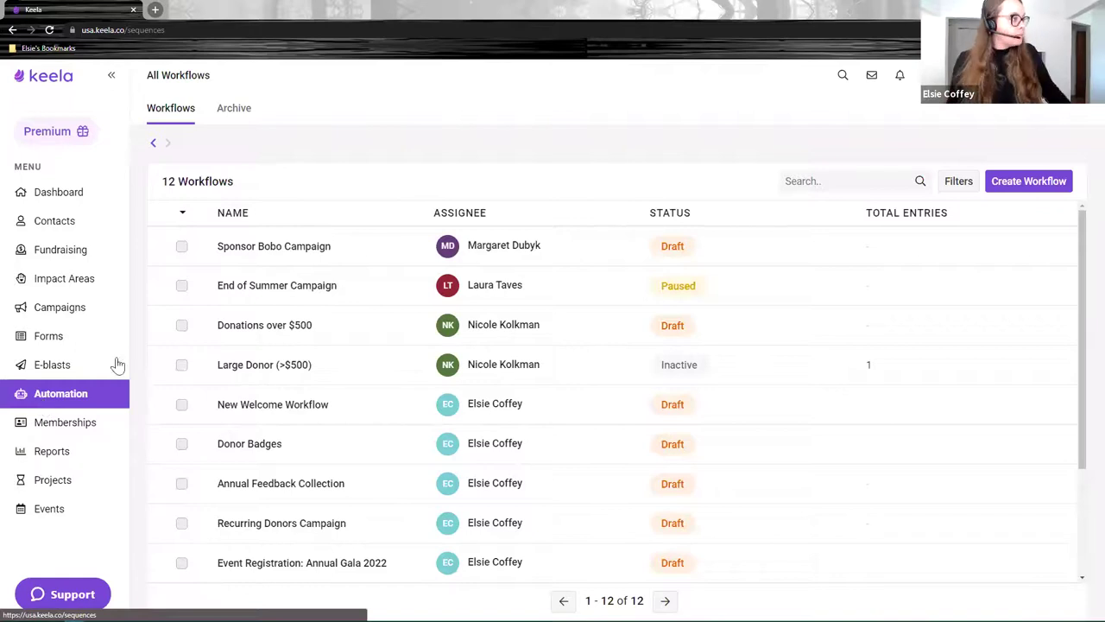
left_click(1044, 186)
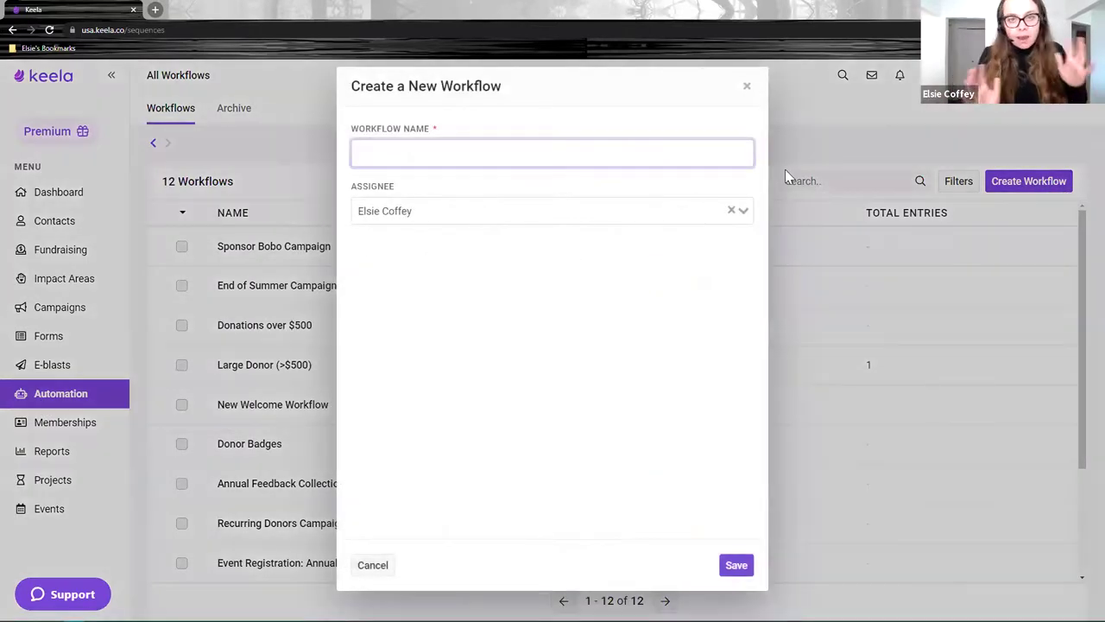
type("September")
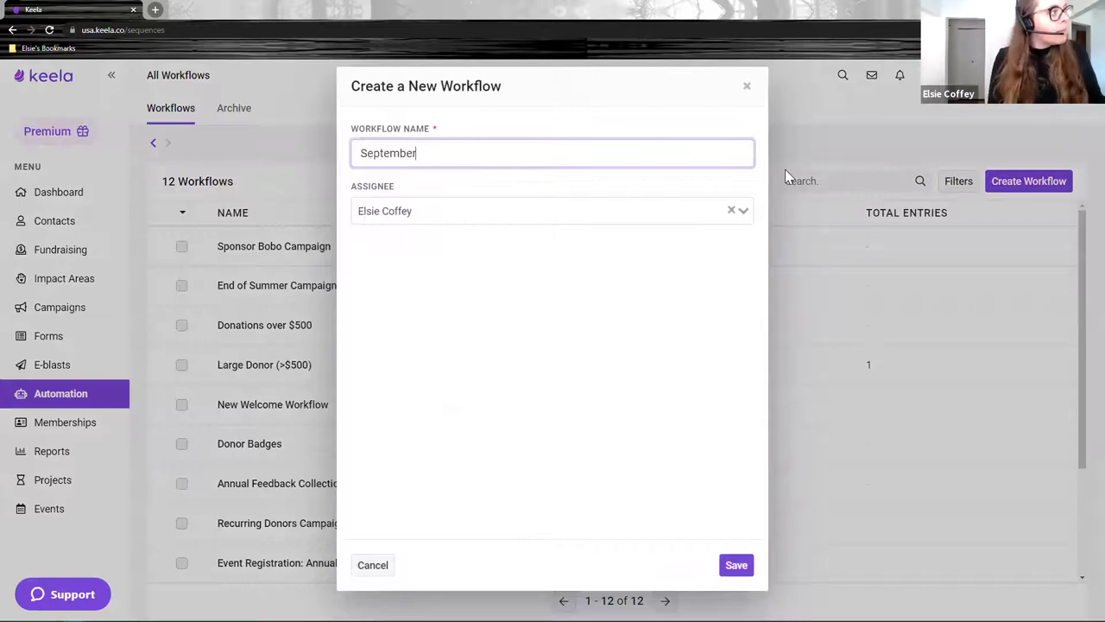
type(" Fundraising Campaign")
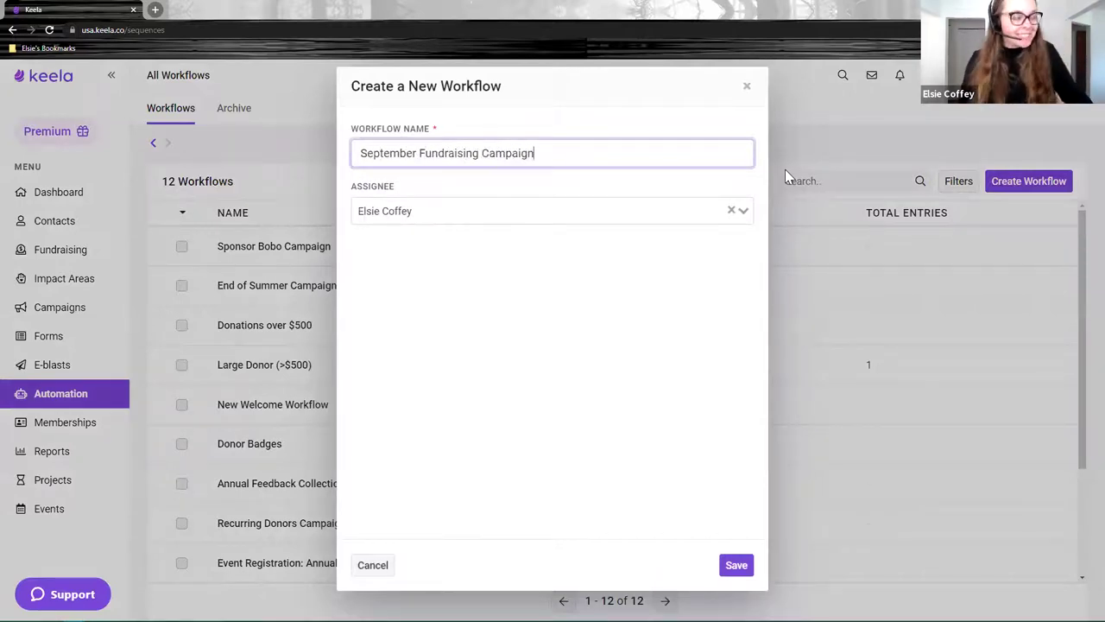
left_click(736, 566)
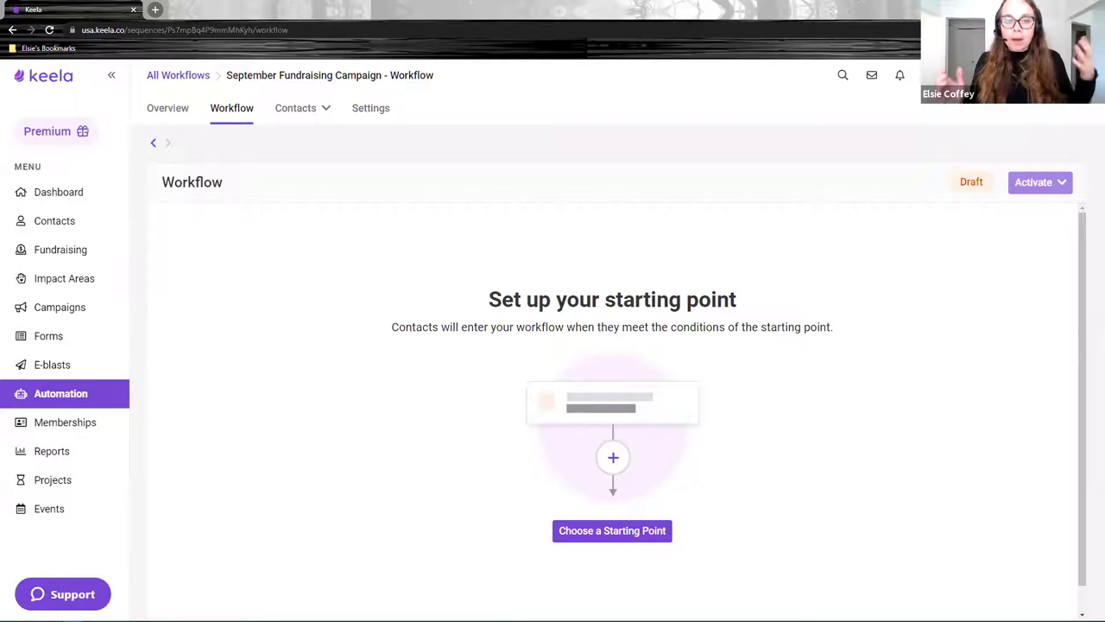
Review the contact-based starting conditions available for the workflow, including new contacts and added tags
left_click(589, 530)
left_click(249, 200)
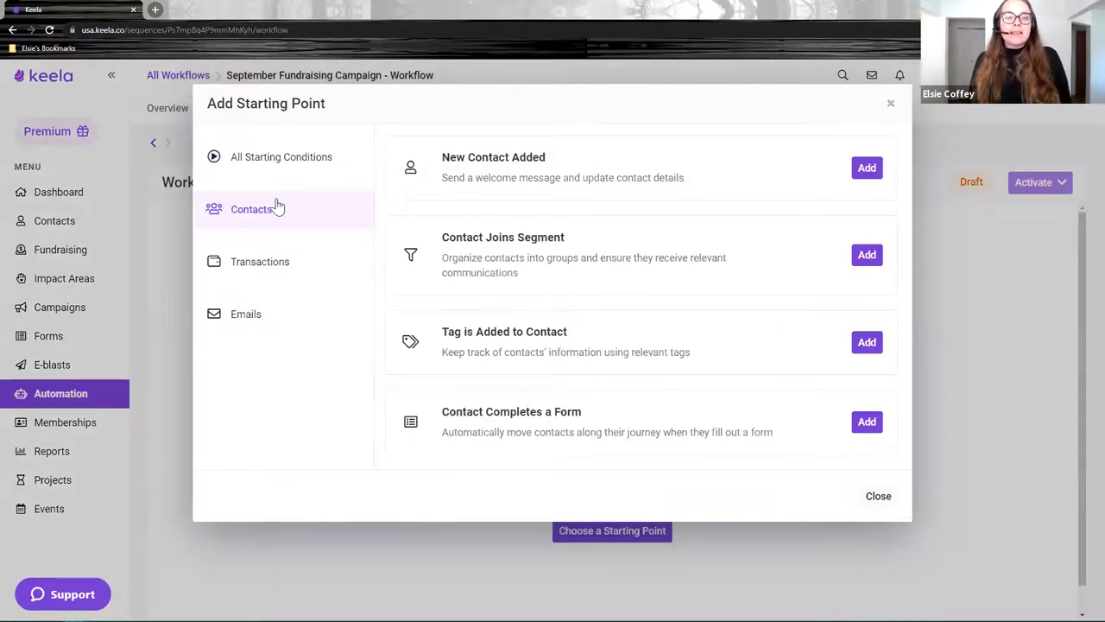
left_click(250, 211)
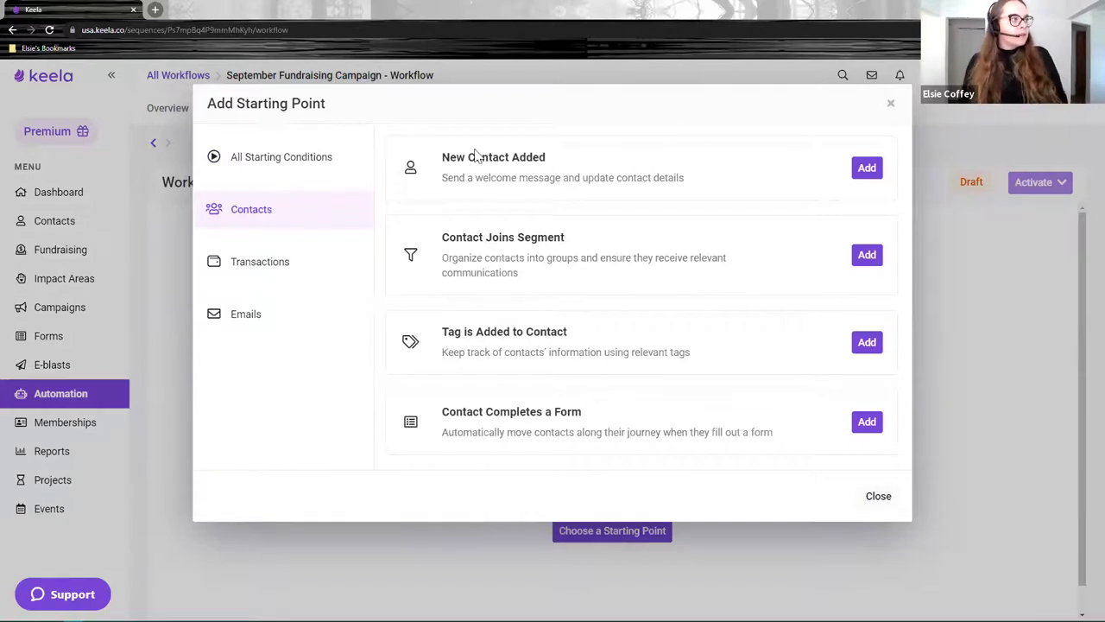
left_click_drag(552, 167, 451, 166)
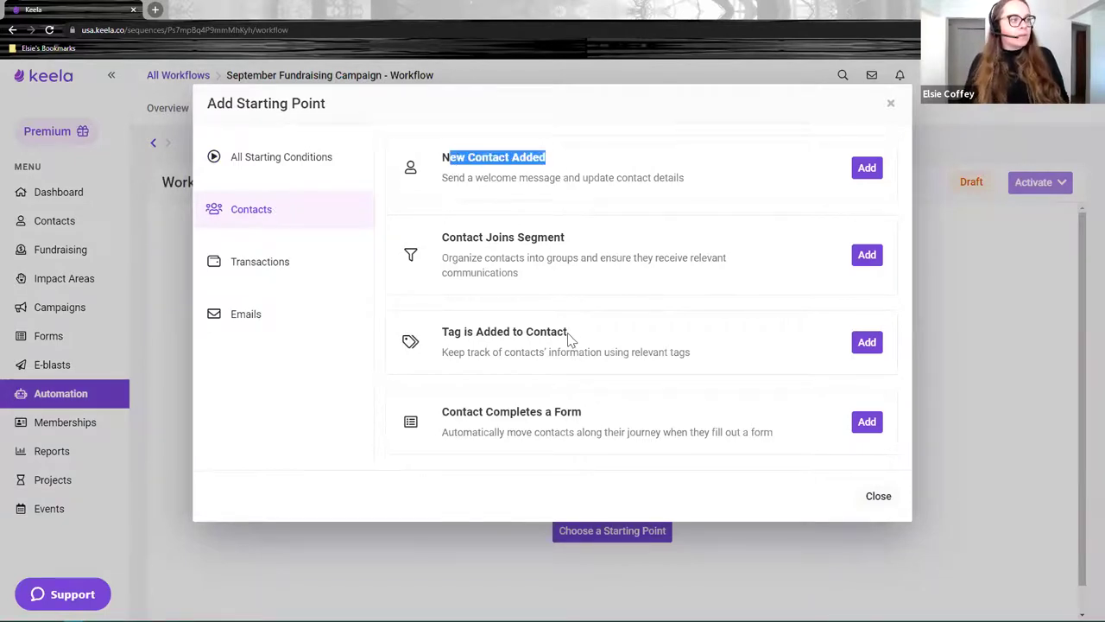
left_click_drag(570, 334, 497, 333)
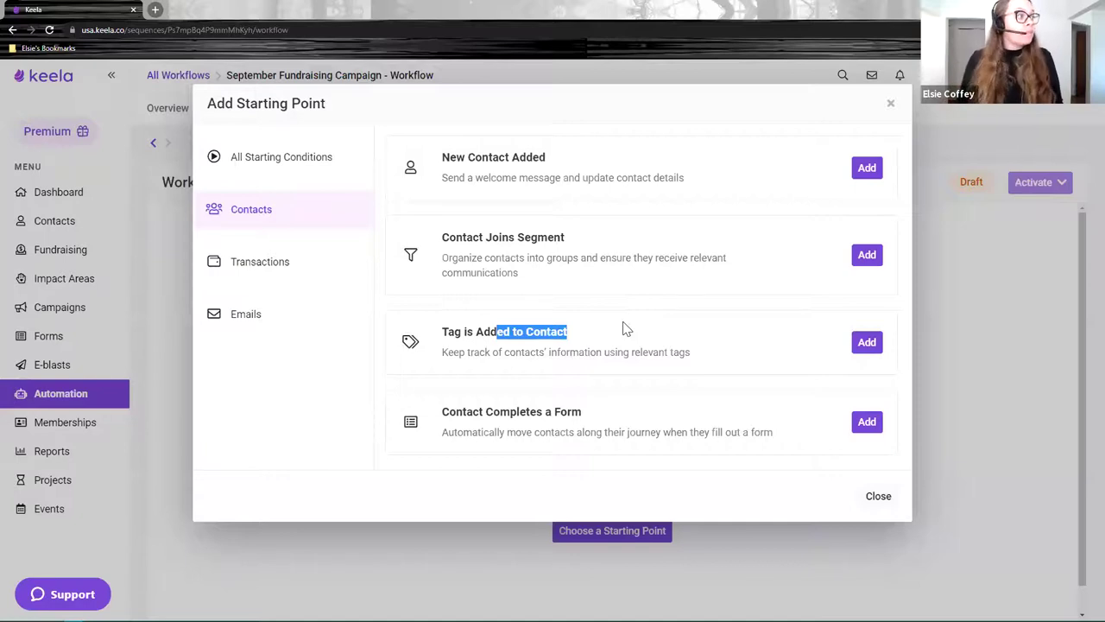
left_click_drag(554, 160, 432, 164)
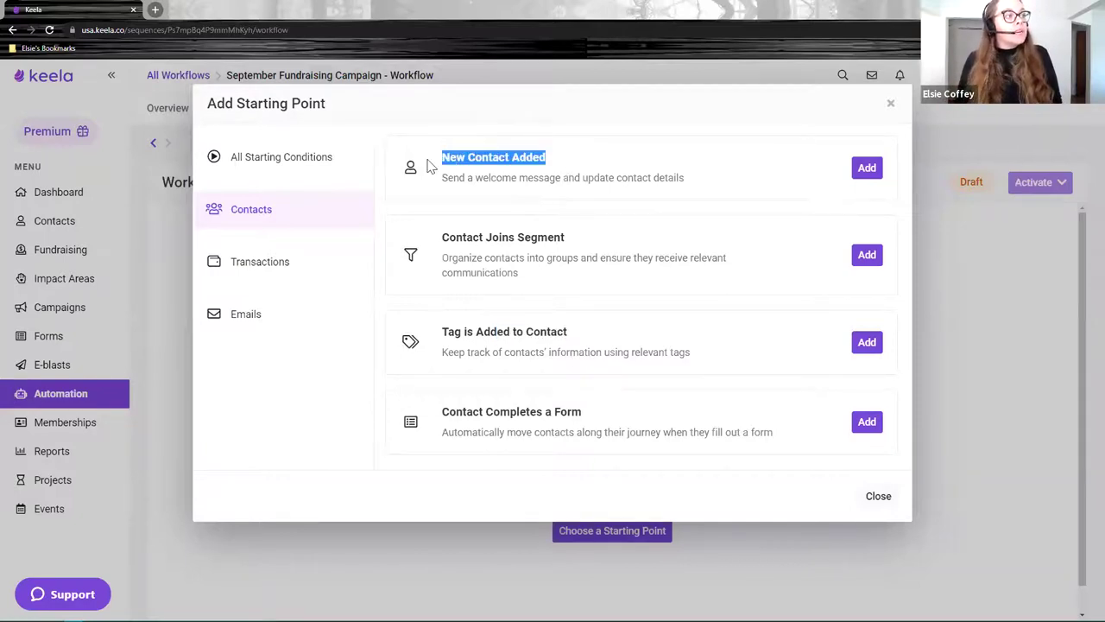
left_click(588, 177)
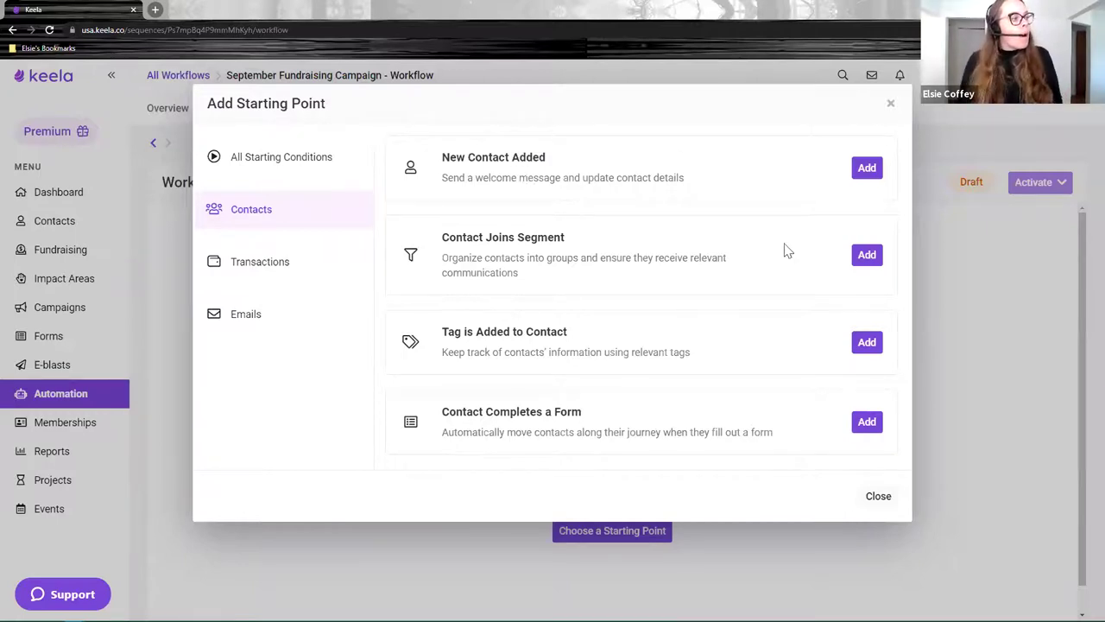
left_click_drag(565, 331, 377, 341)
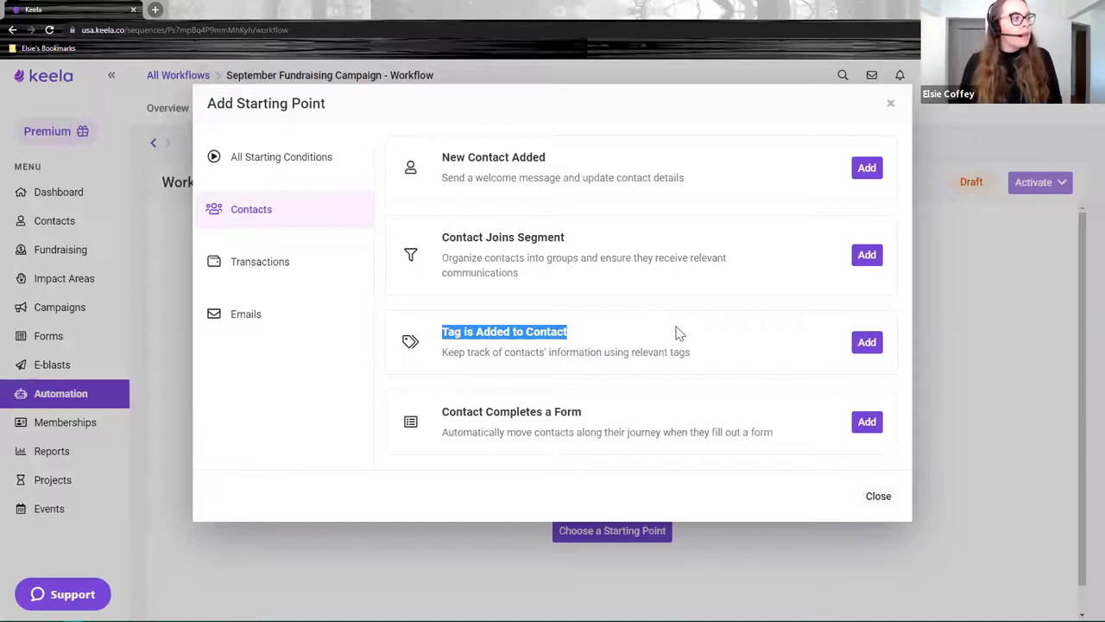
Review the transaction and email starting conditions, including one-time and recurring transactions and received, opened and clicked emails
left_click(277, 274)
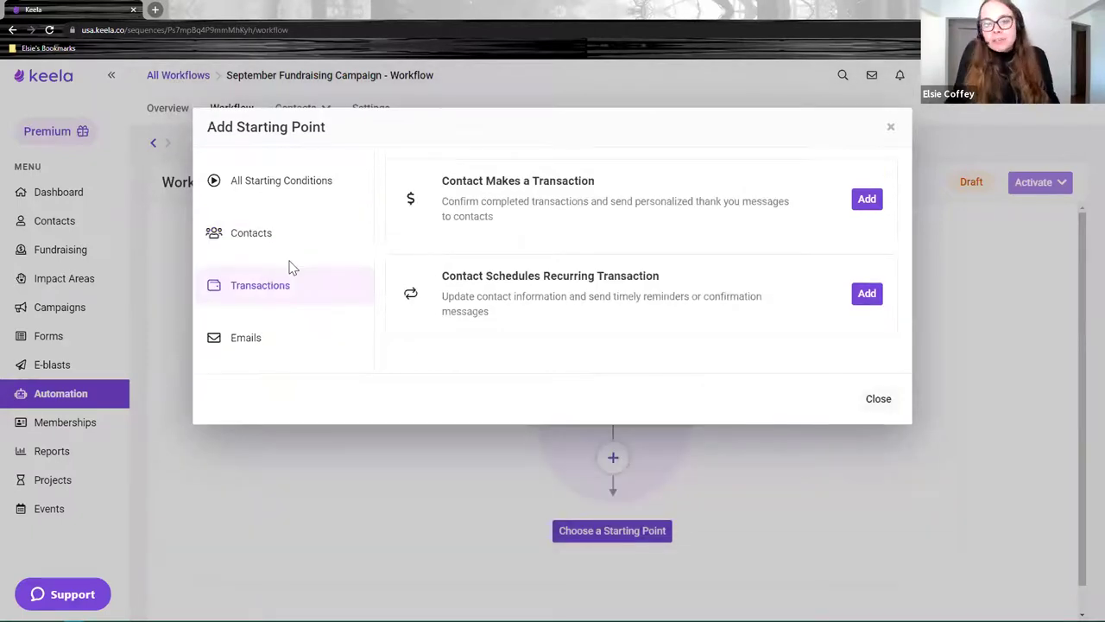
left_click_drag(632, 184, 442, 190)
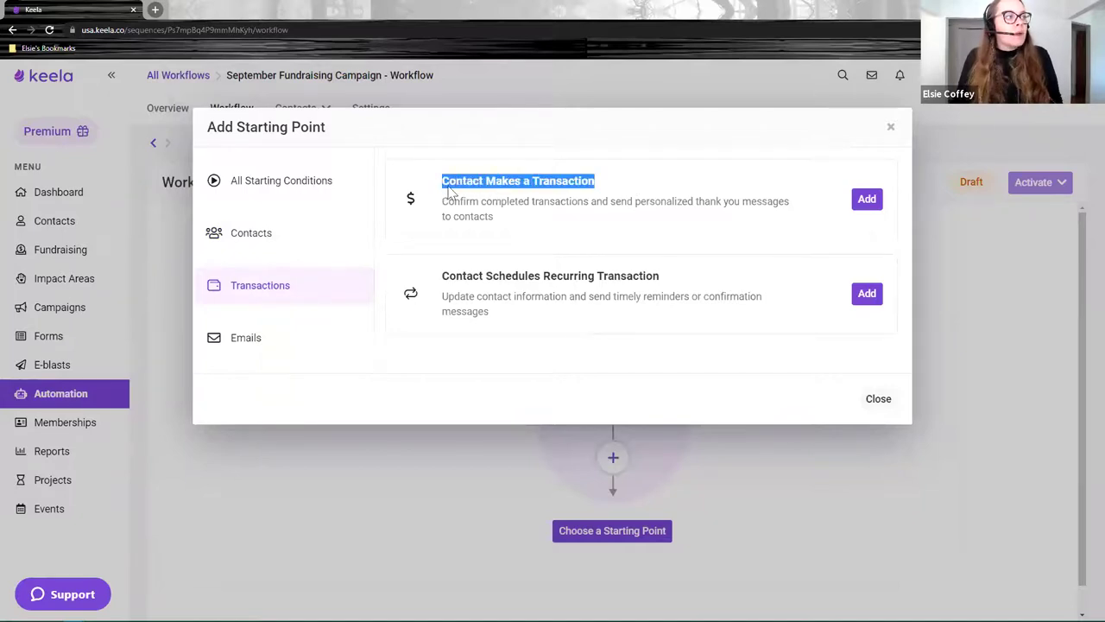
left_click(691, 240)
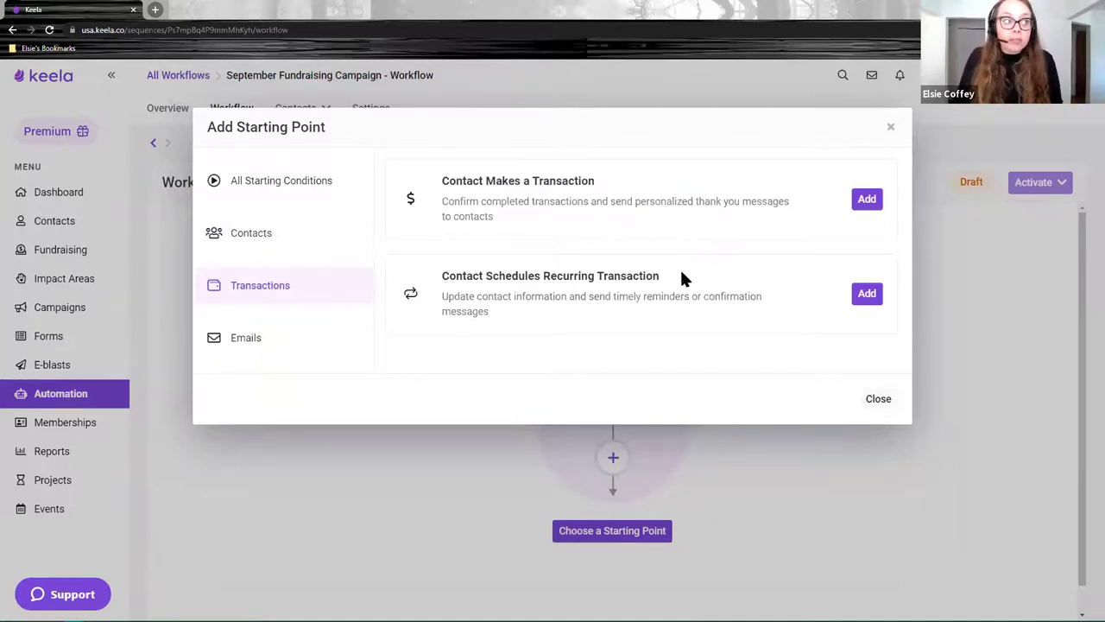
left_click_drag(659, 277, 543, 278)
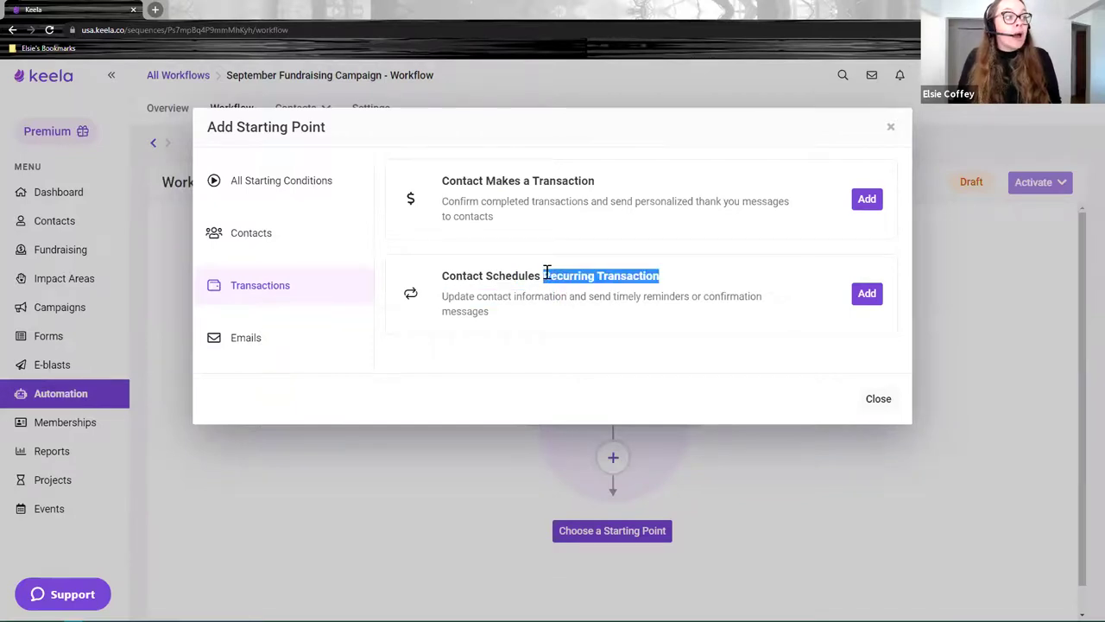
left_click(656, 272)
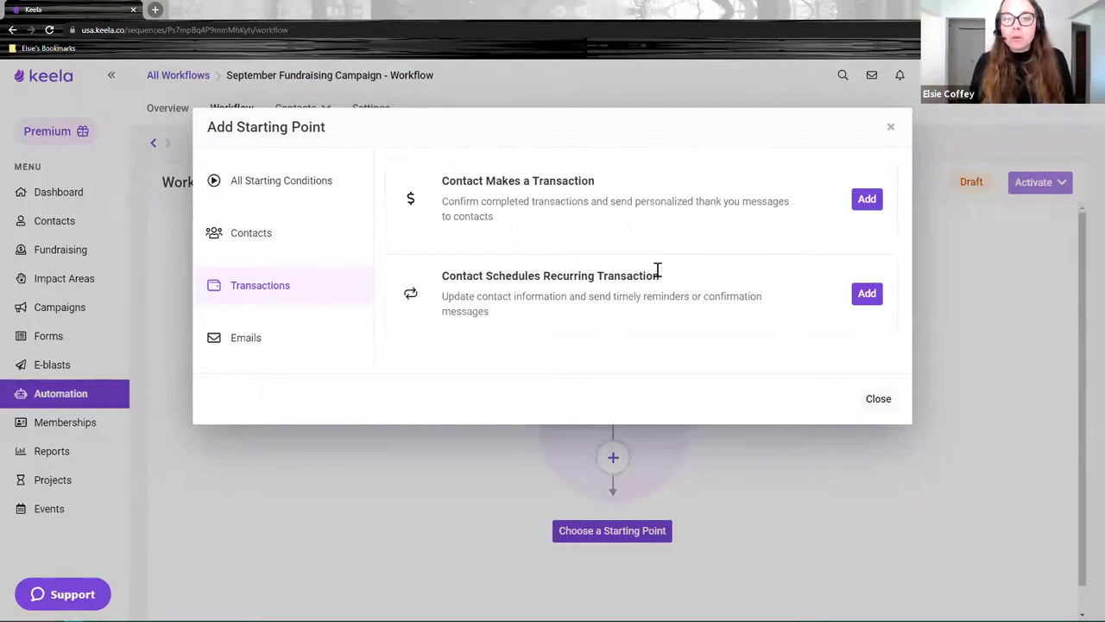
left_click(278, 341)
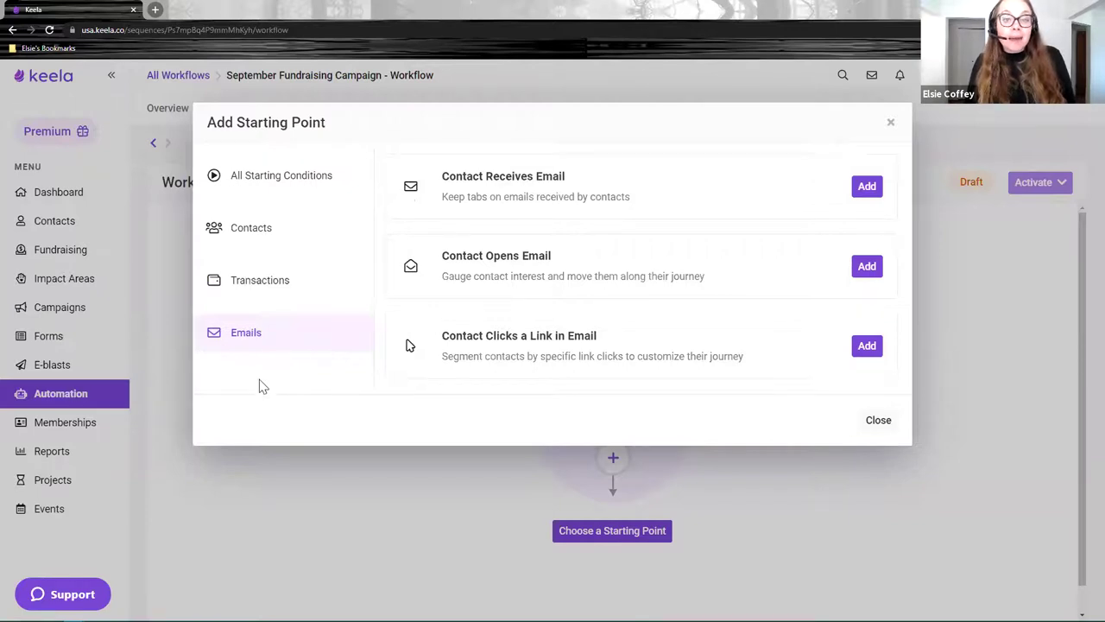
left_click_drag(580, 181, 437, 183)
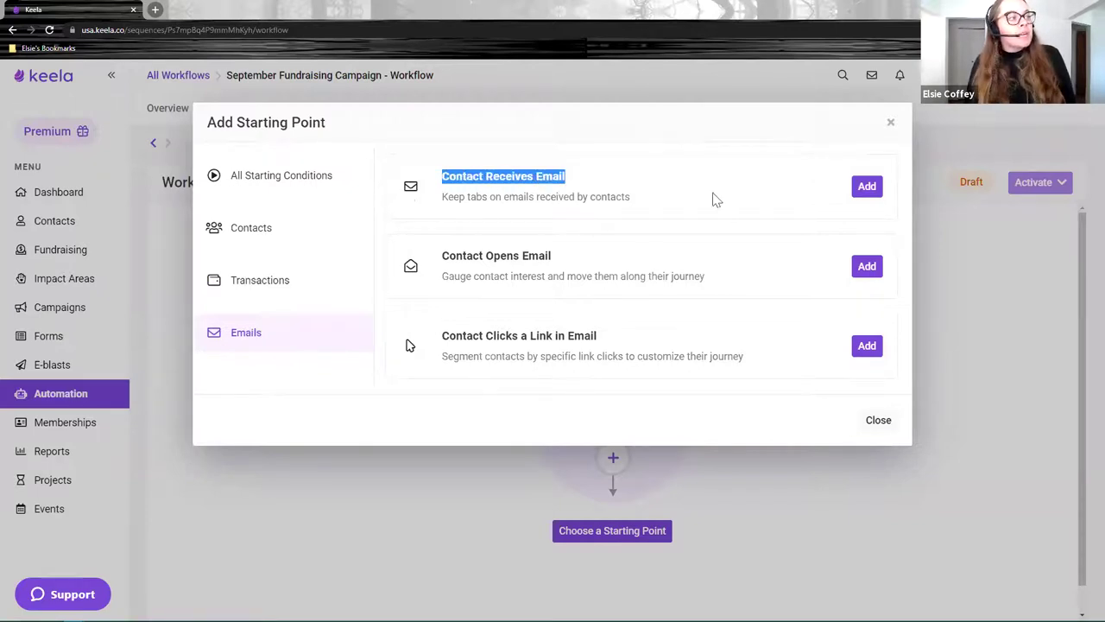
left_click(786, 198)
left_click_drag(438, 255, 660, 263)
left_click(661, 263)
double_click(481, 335)
left_click(733, 351)
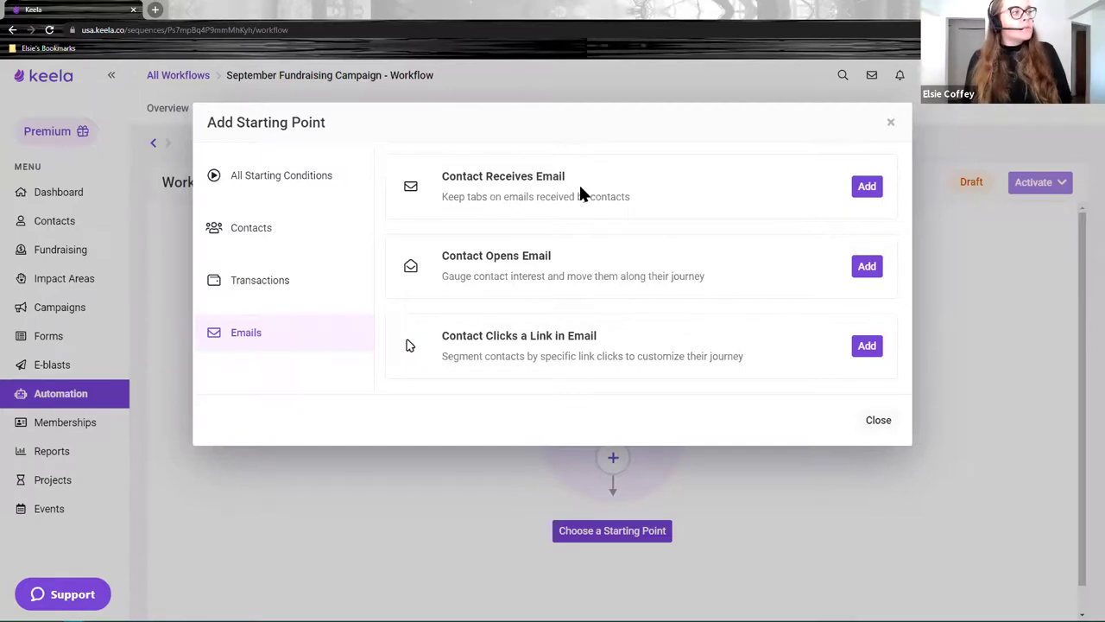
Add a Contact Receives Email starting point for any e-blast email in specific e-blasts, choosing the "September Fundraisier" e-blast
left_click_drag(566, 177, 445, 185)
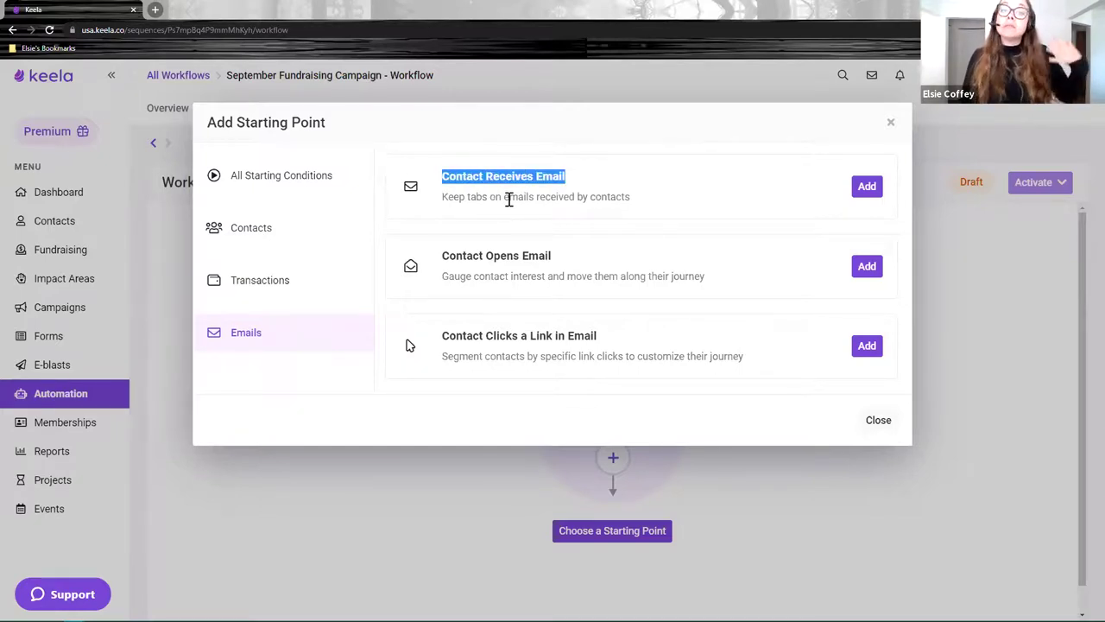
left_click(866, 185)
left_click(532, 159)
left_click(483, 236)
left_click(321, 207)
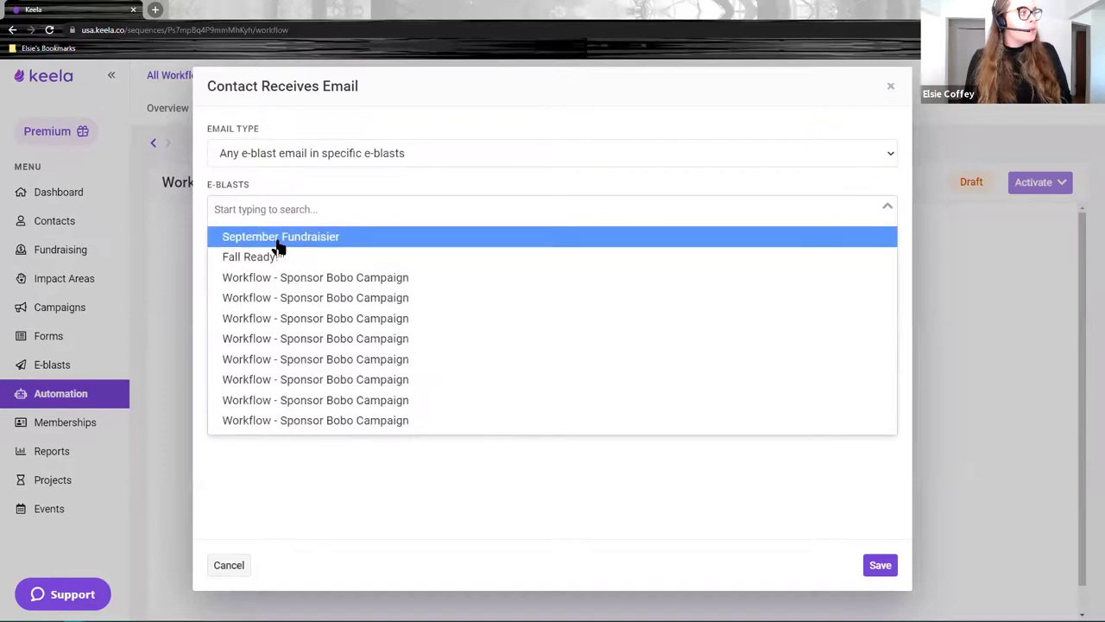
left_click(278, 239)
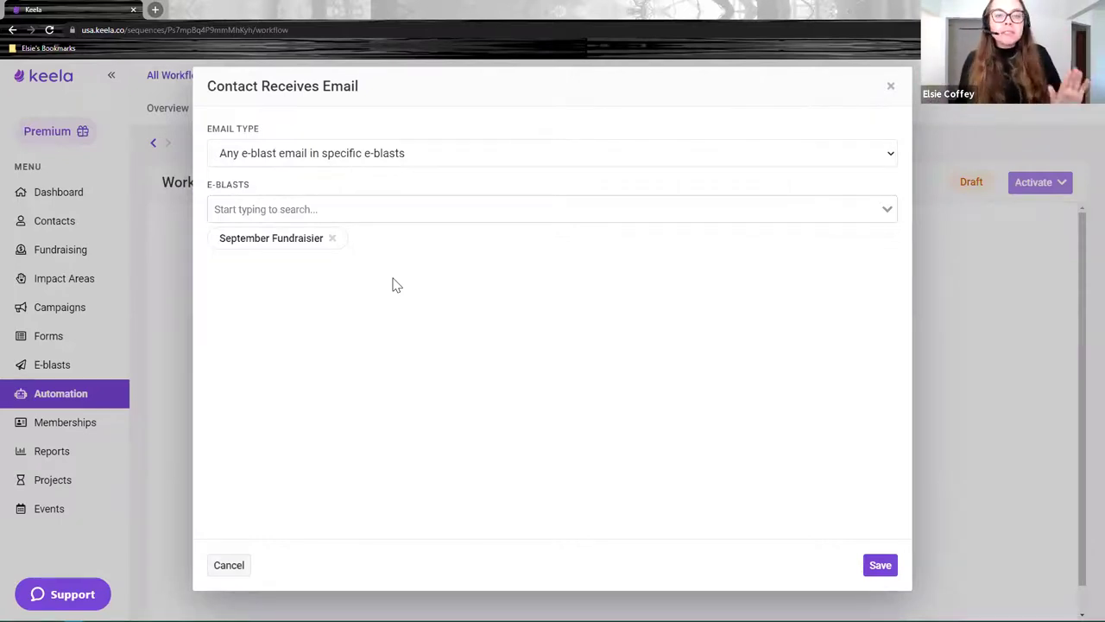
left_click(893, 572)
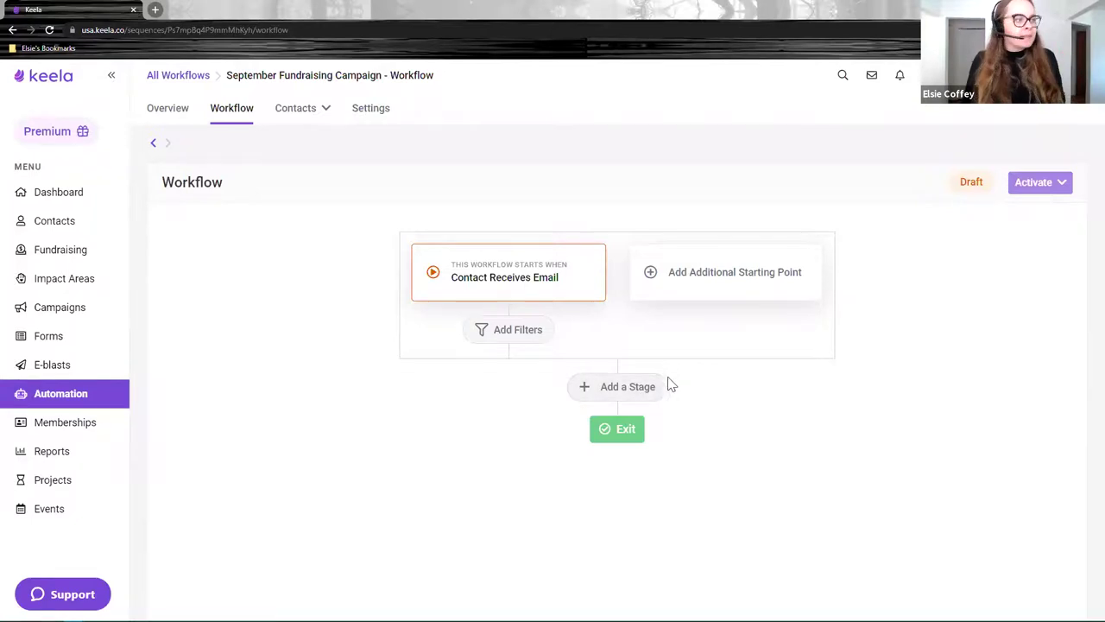
Examine the If / Else and Wait for Trigger options for a new stage, including the email triggers
left_click(637, 386)
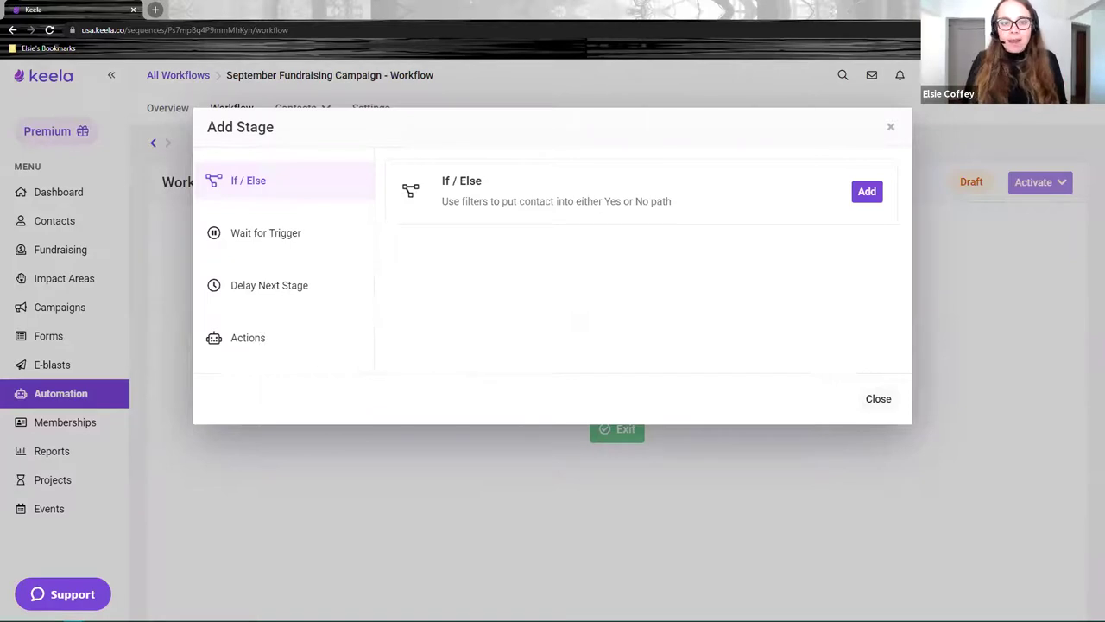
triple_click(459, 183)
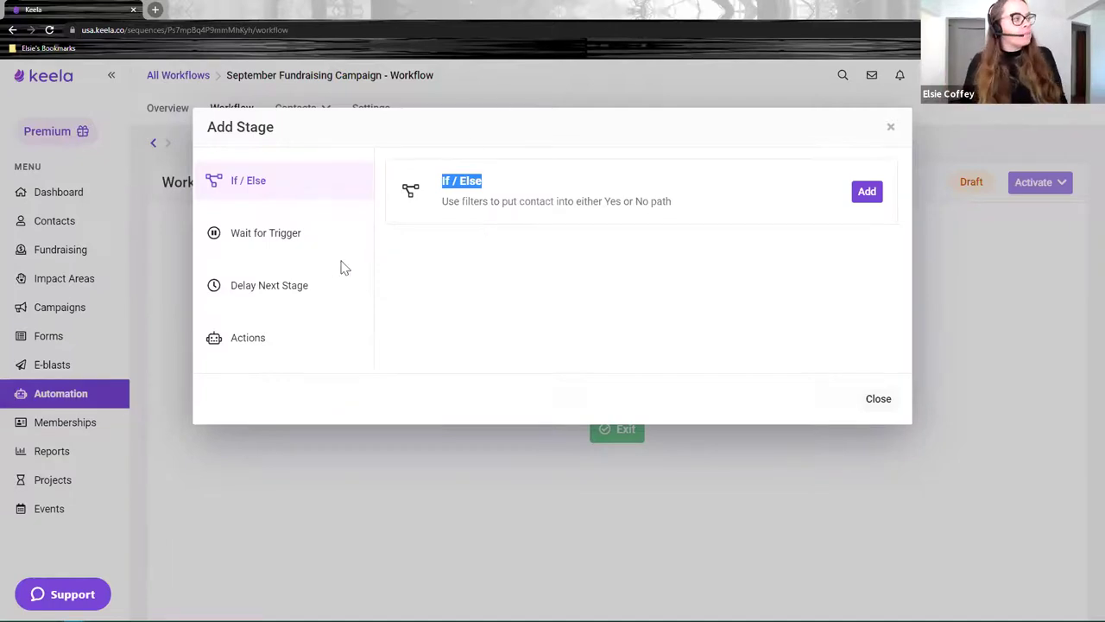
left_click(266, 244)
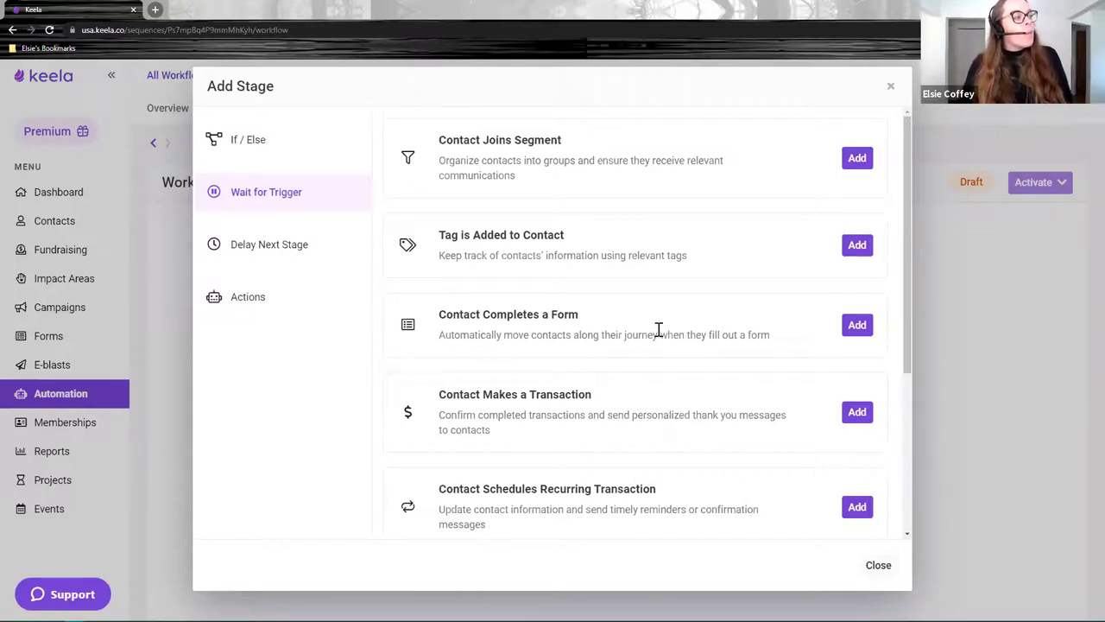
scroll(661, 335, "down", 2)
scroll(599, 383, "down", 1)
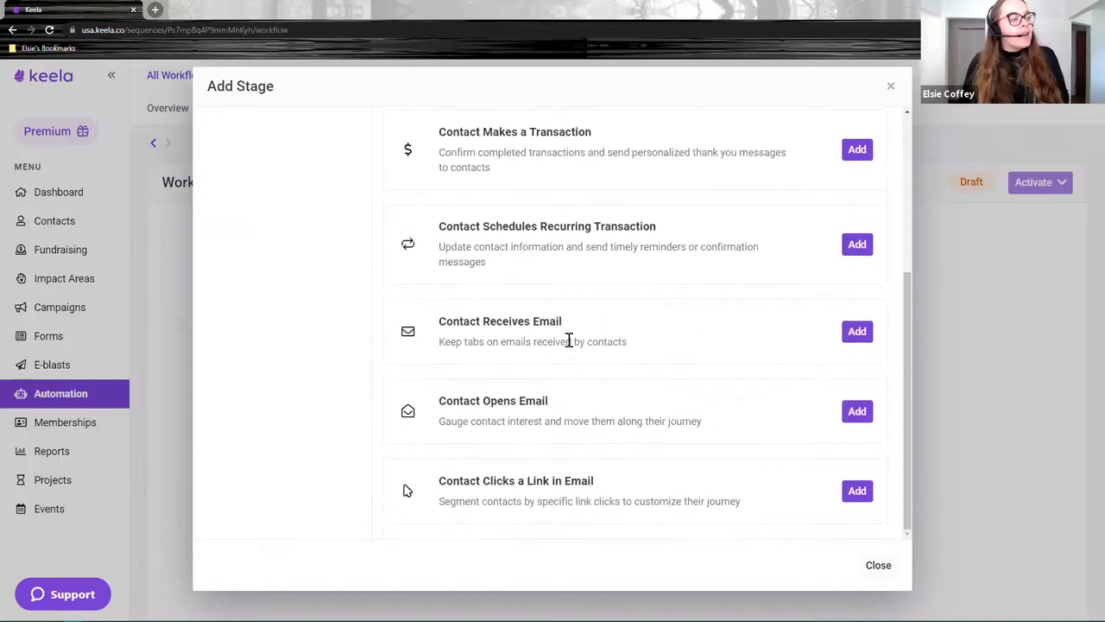
triple_click(442, 321)
left_click(475, 400)
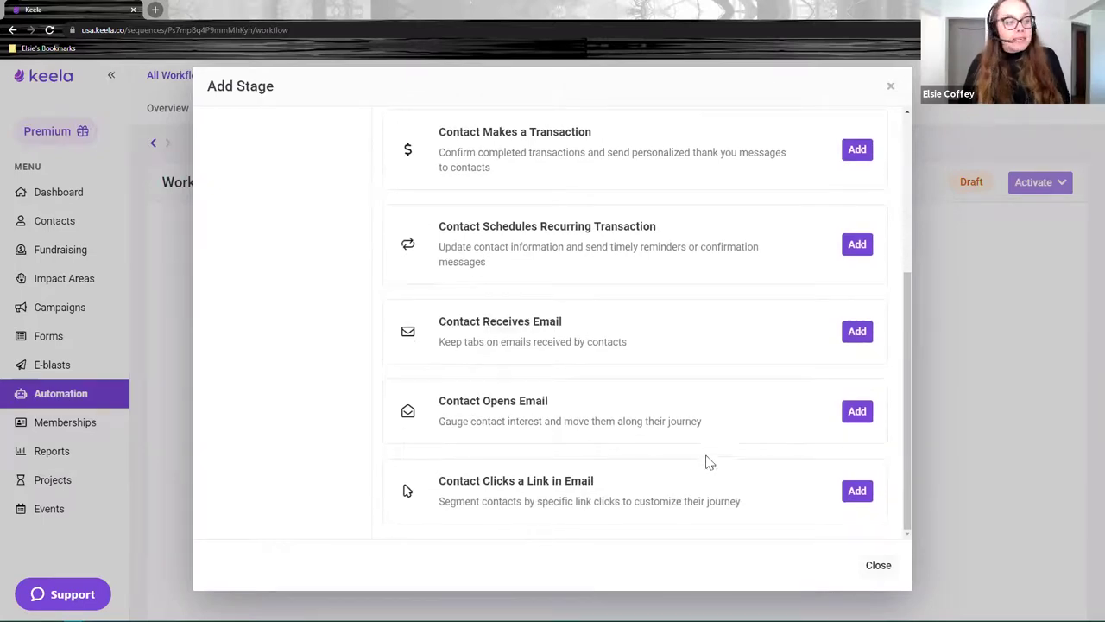
left_click_drag(609, 488, 439, 482)
scroll(708, 432, "up", 3)
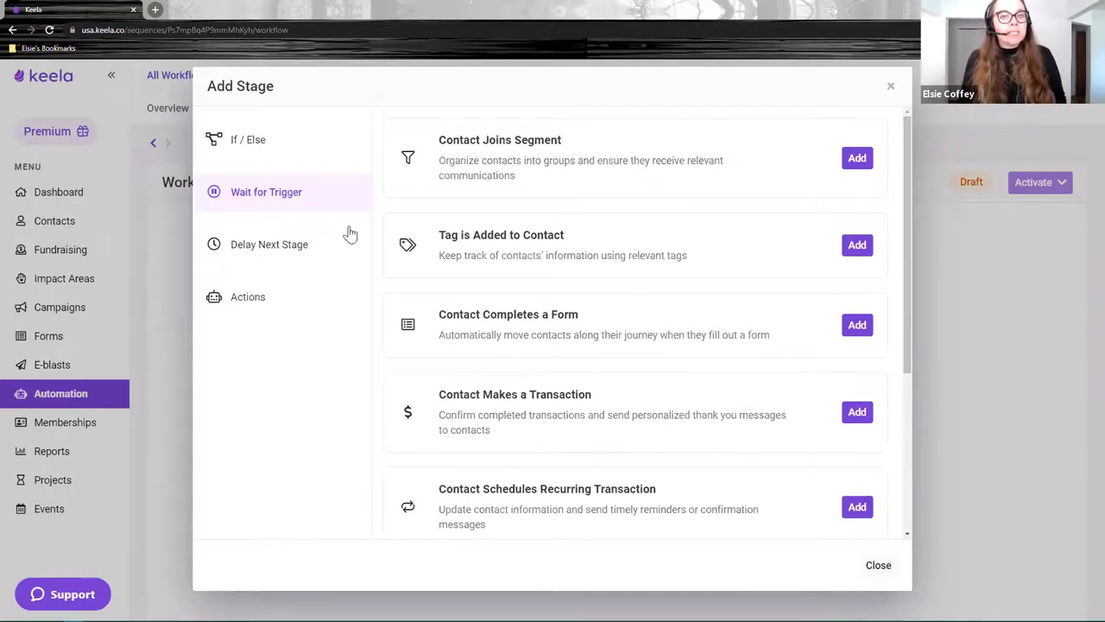
Review the Delay Next Stage option and the stage actions: Send Email, Notify Users, Add To-do, Add/Remove Tags and Add Fields
left_click(263, 253)
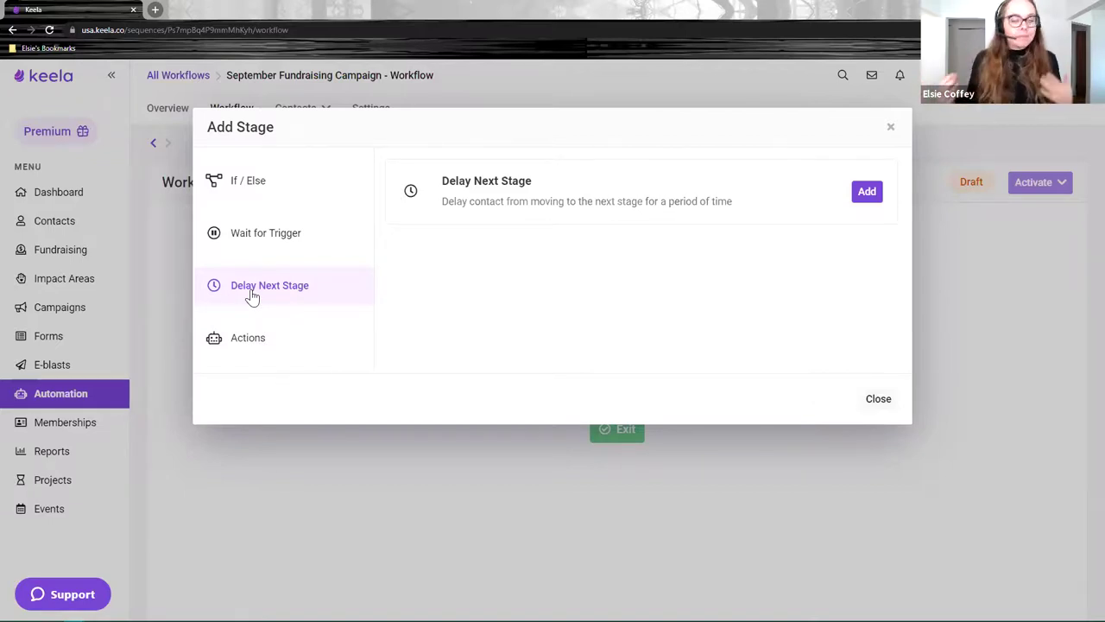
left_click(256, 349)
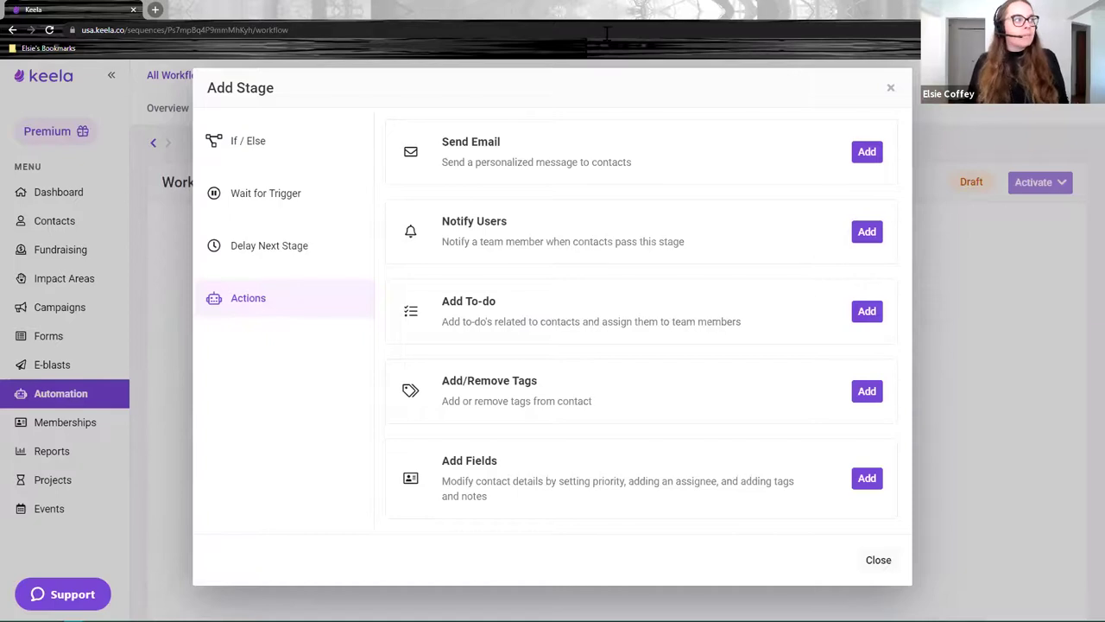
triple_click(467, 141)
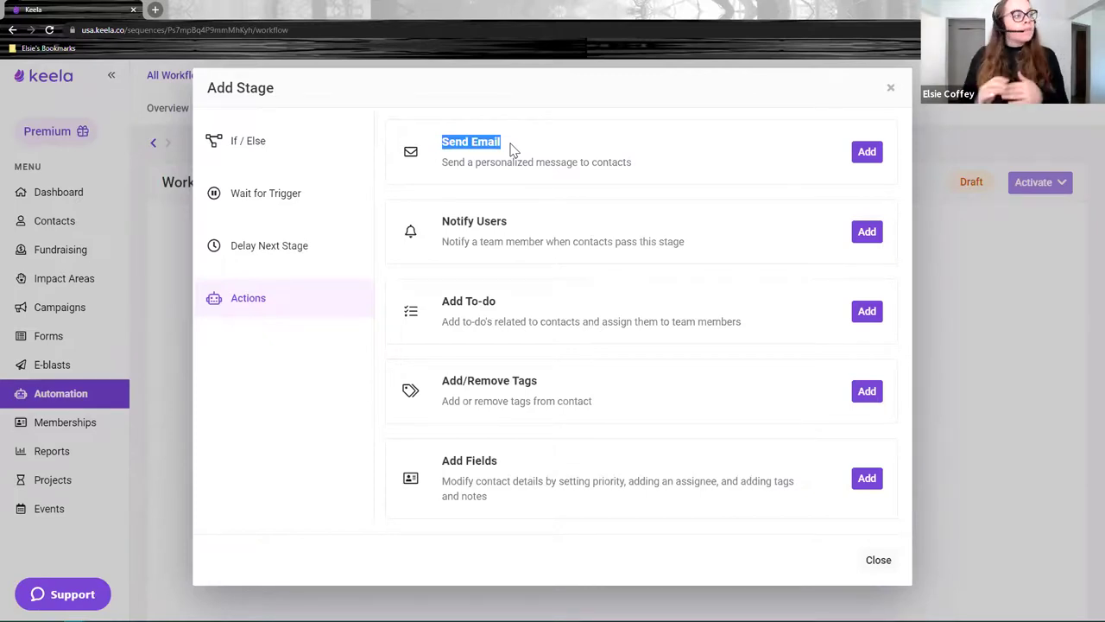
left_click_drag(504, 304, 395, 309)
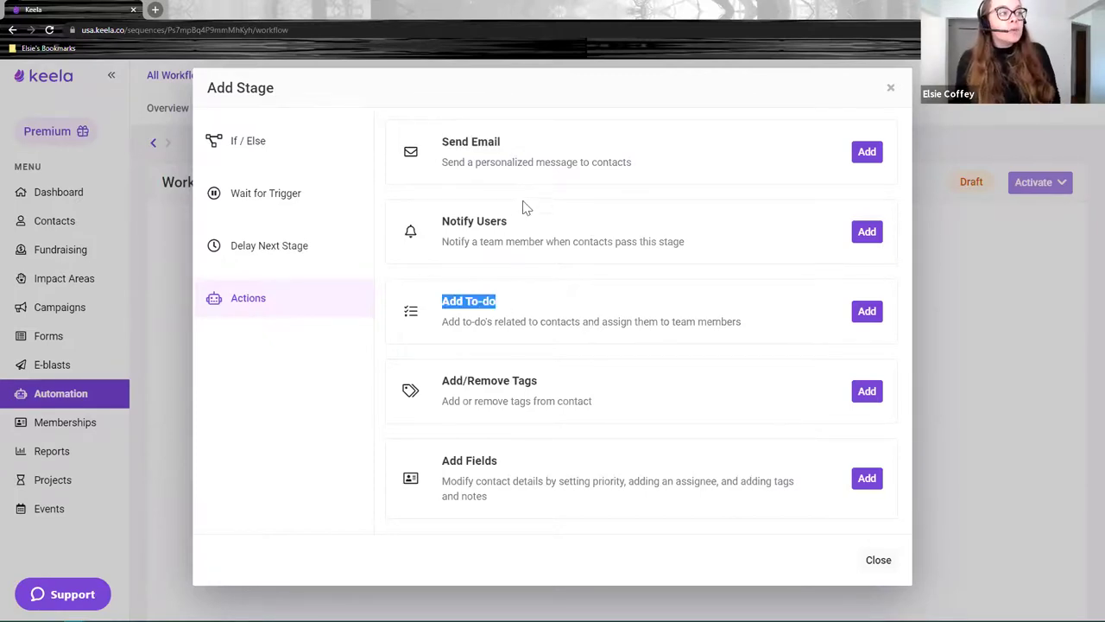
left_click(461, 227)
left_click_drag(509, 221, 436, 226)
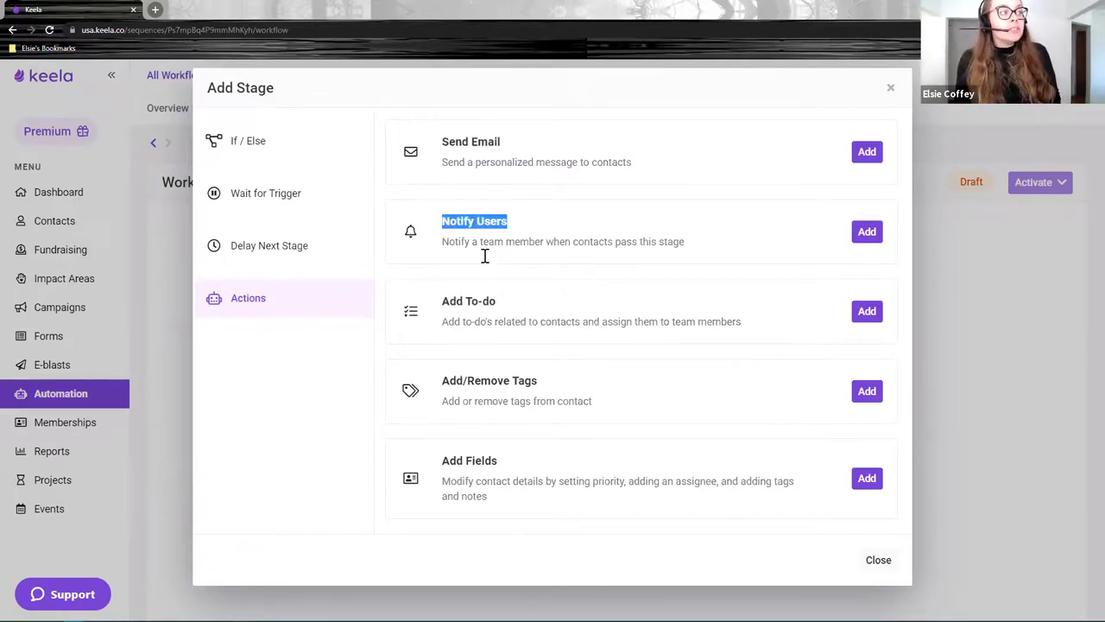
left_click(466, 301)
mouse_move(448, 301)
left_mouse_down()
mouse_move(516, 310)
mouse_move(442, 304)
left_mouse_up()
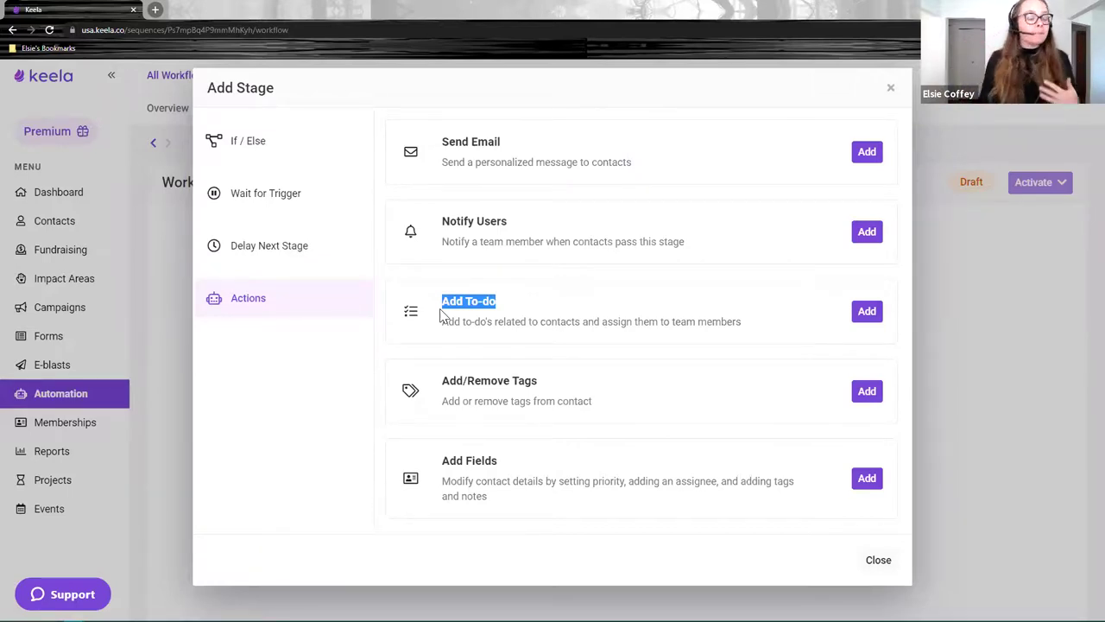
left_click(594, 388)
triple_click(445, 390)
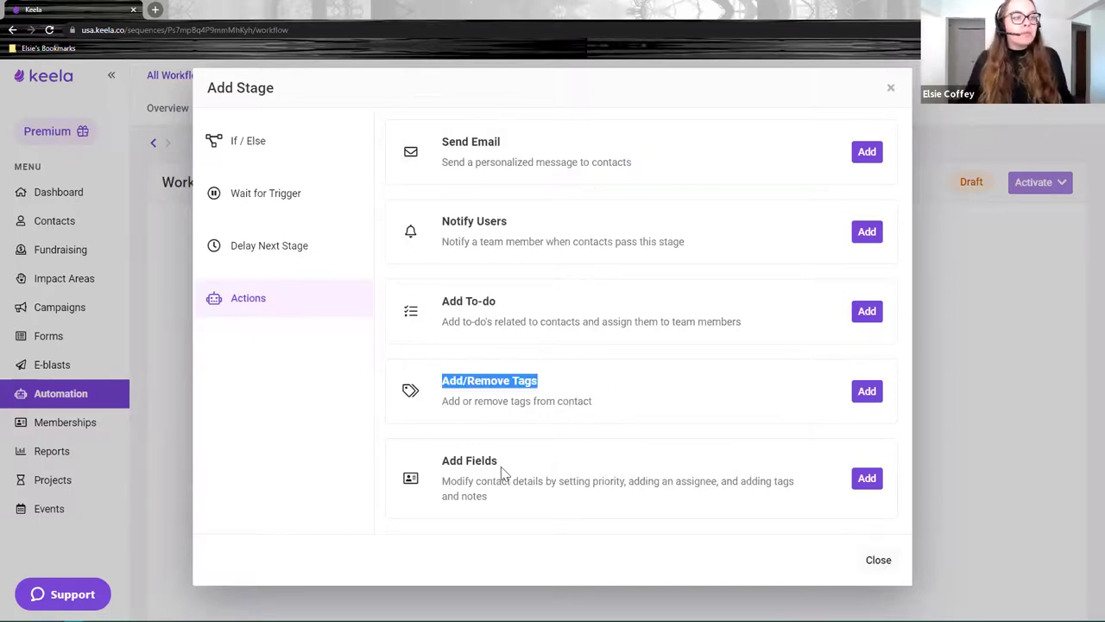
left_click_drag(497, 461, 442, 461)
left_click(542, 466)
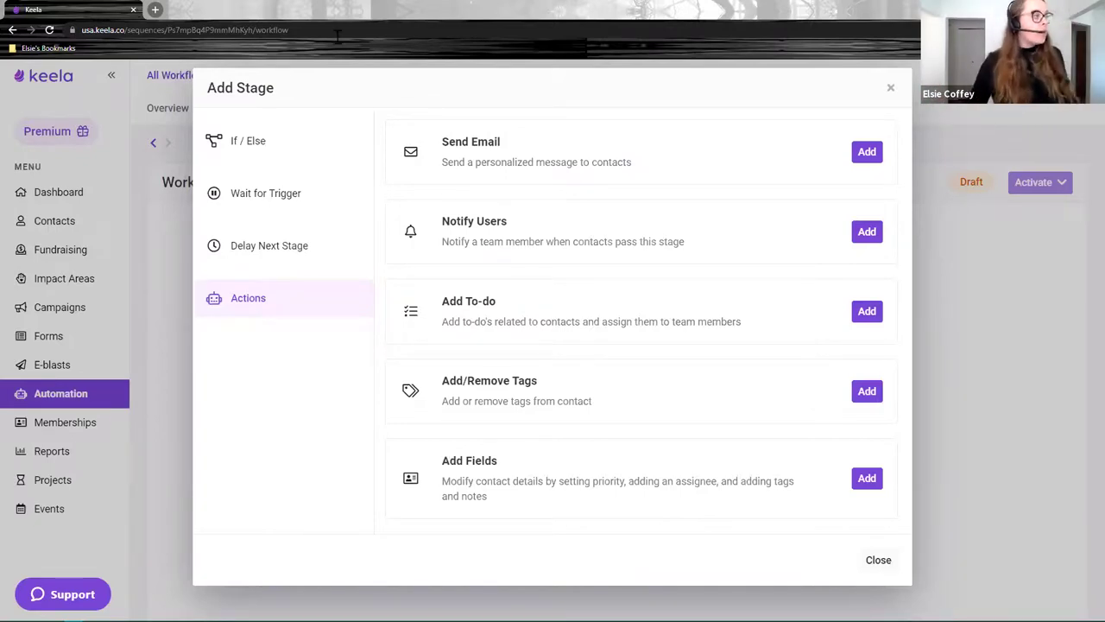
Start a Wait Until Contact Opens Email stage for any e-blast email in specific e-blasts, choosing the "September Fundraisier" e-blast
left_click(274, 197)
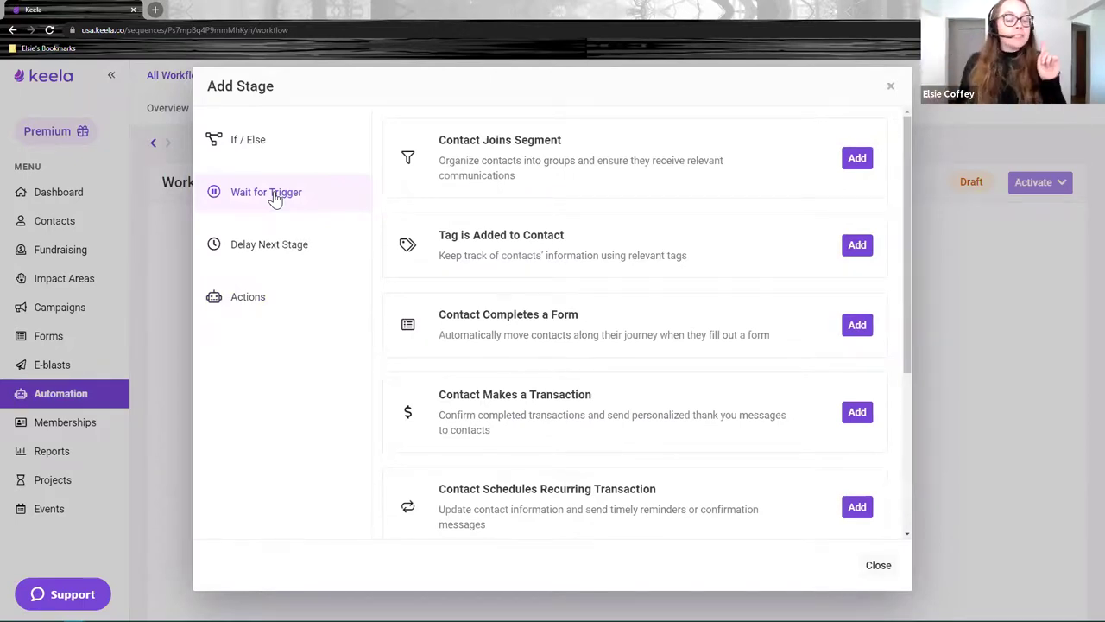
scroll(614, 239, "down", 3)
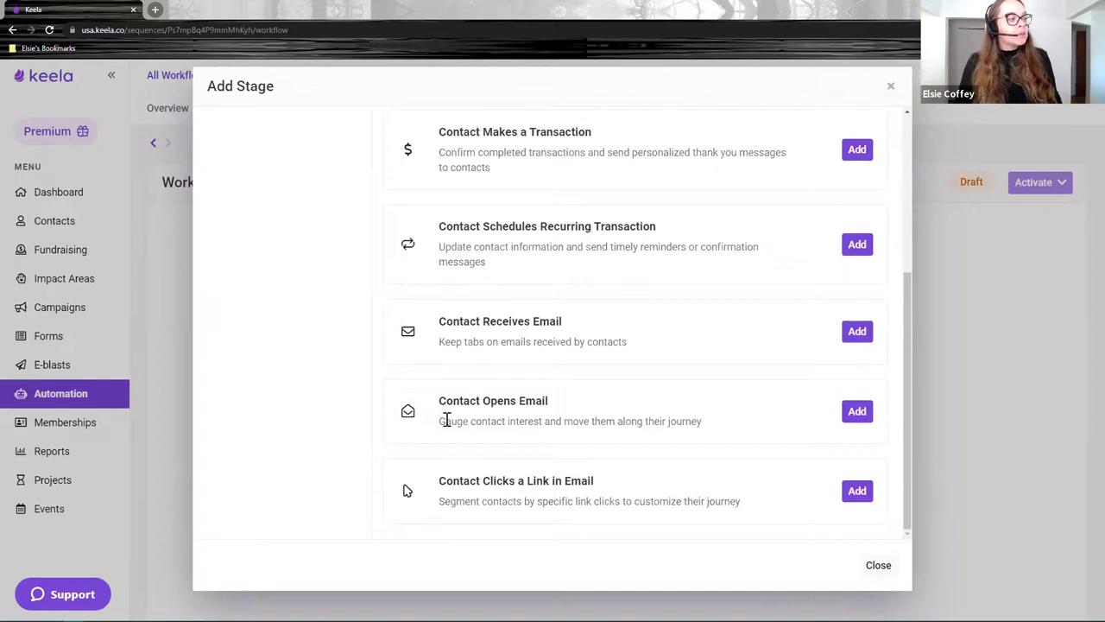
left_click(863, 413)
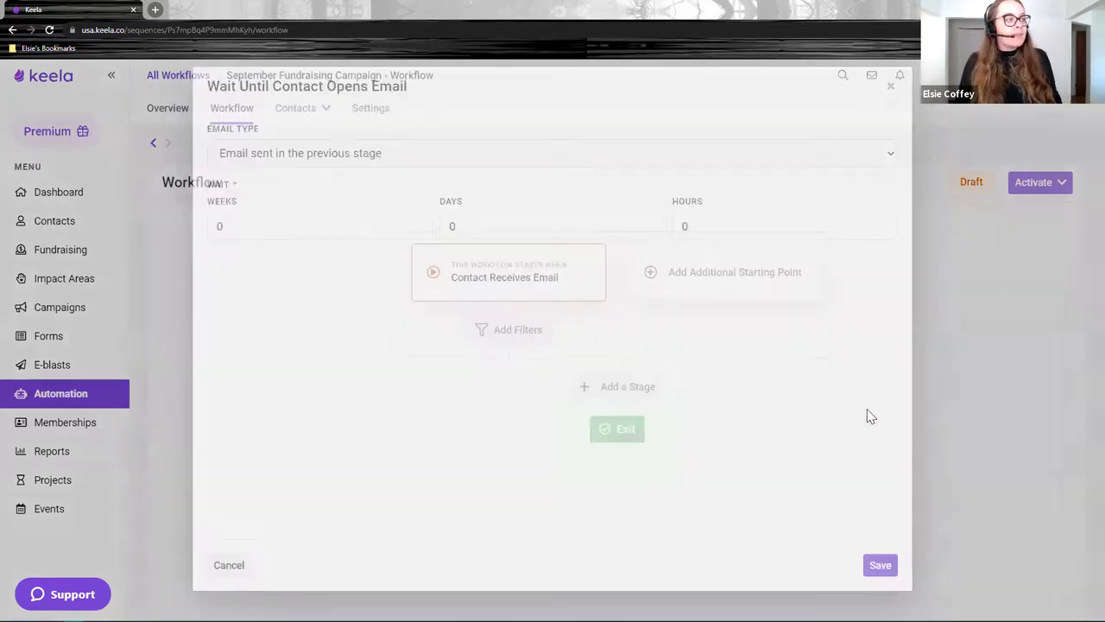
left_click(372, 153)
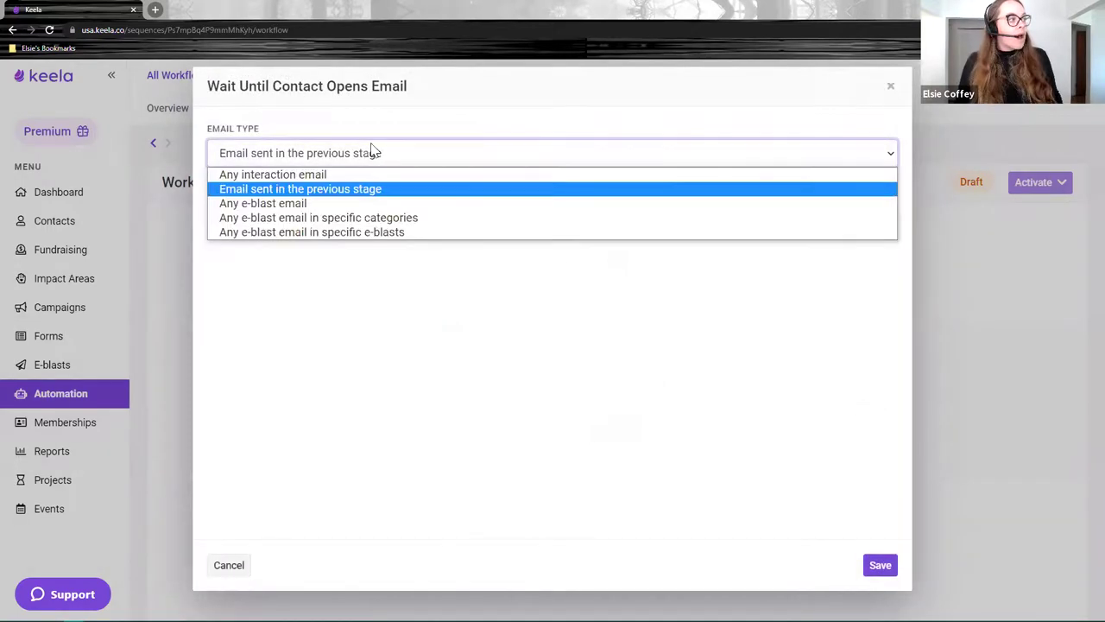
left_click(362, 231)
left_click(267, 207)
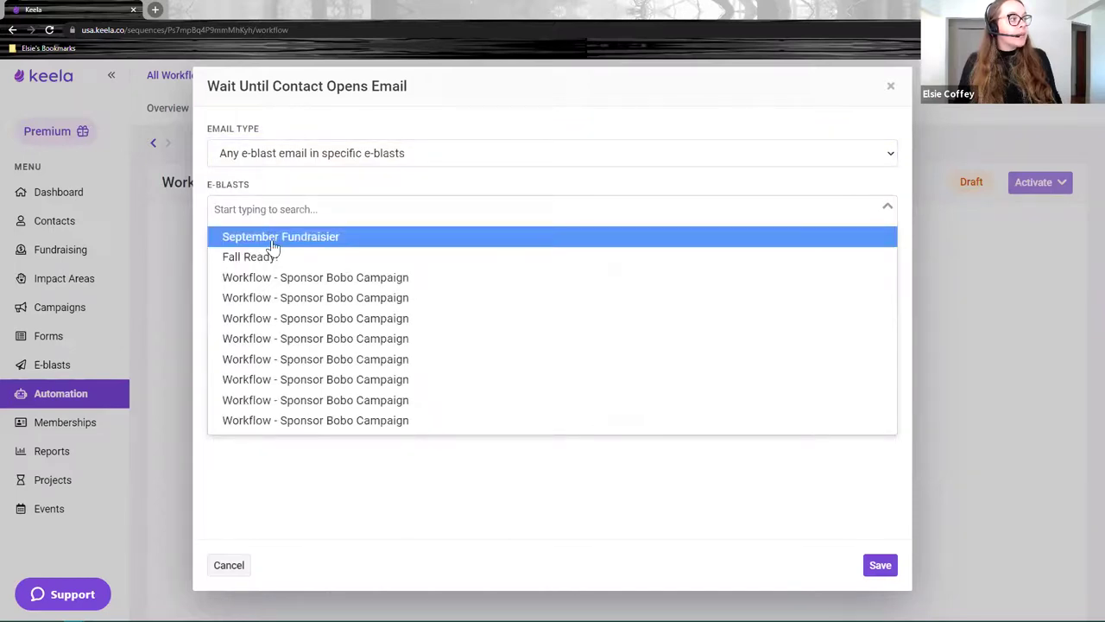
left_click(273, 242)
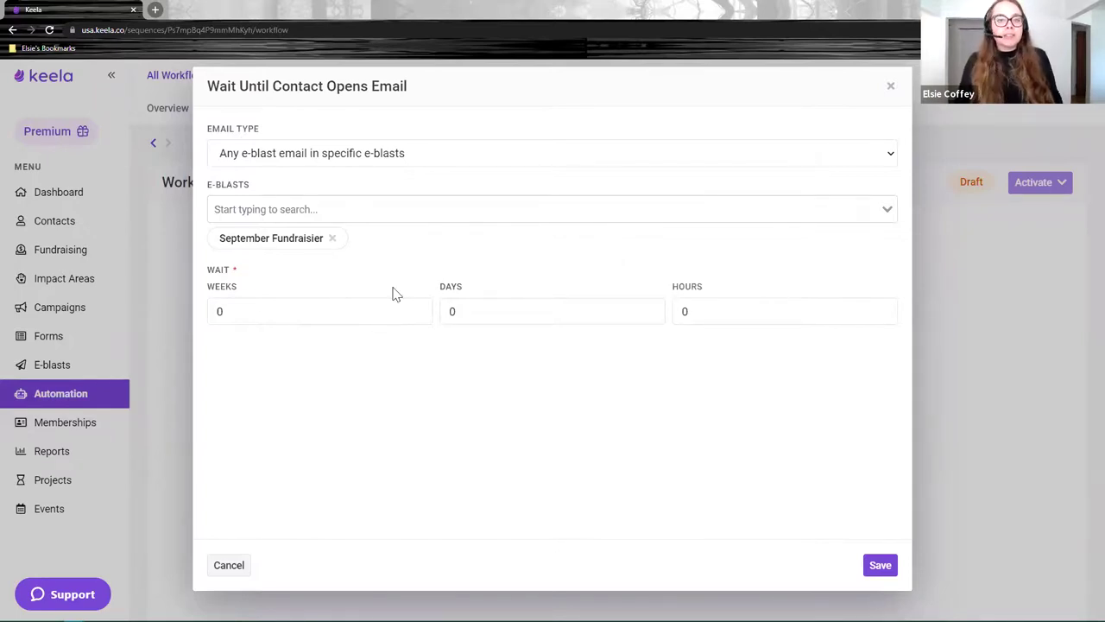
Set the wait for the contact to open the email to 10 days and save the stage
left_click(474, 311)
type("10")
left_click(547, 530)
left_click(870, 571)
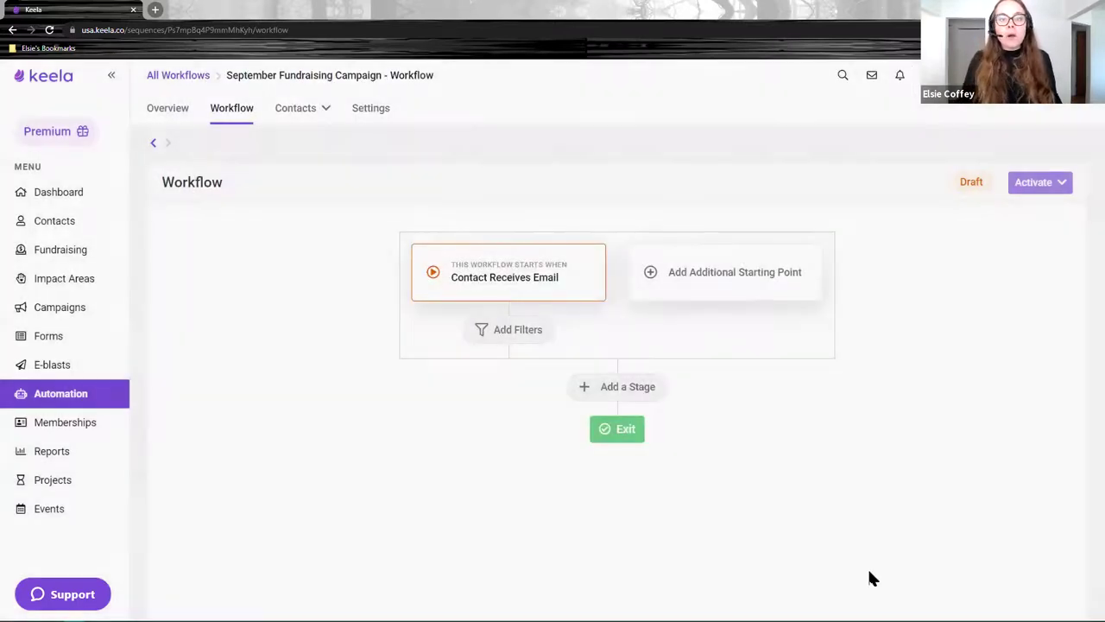
On the Yes branch of Contact Opens Email, start a Wait Until Contact Makes a Transaction stage with transaction type Donation Only
scroll(976, 306, "down", 1)
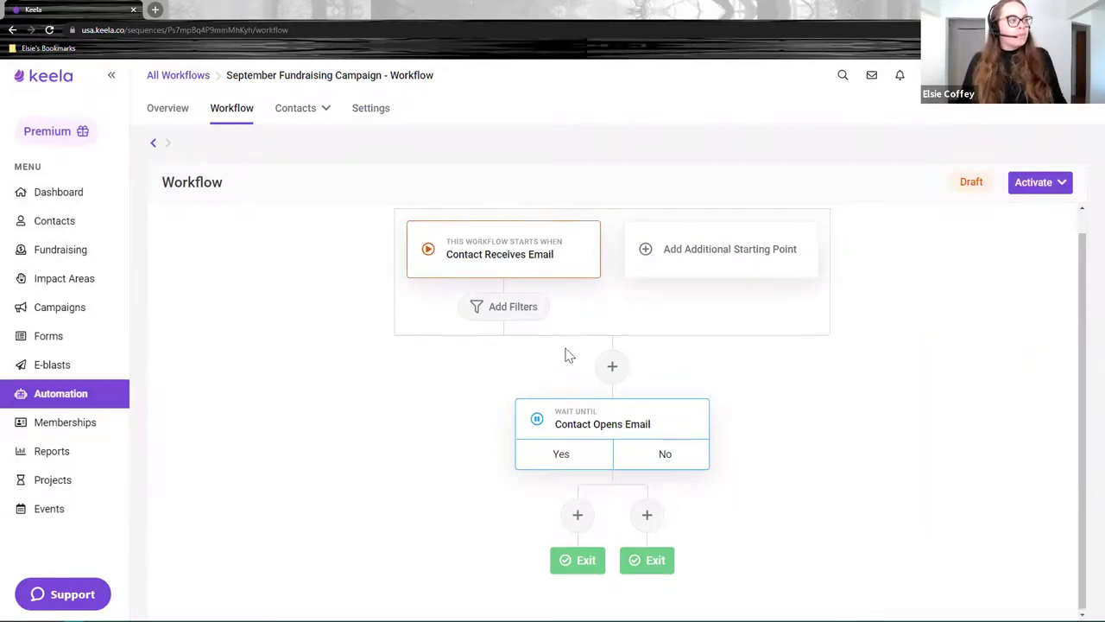
scroll(544, 276, "up", 1)
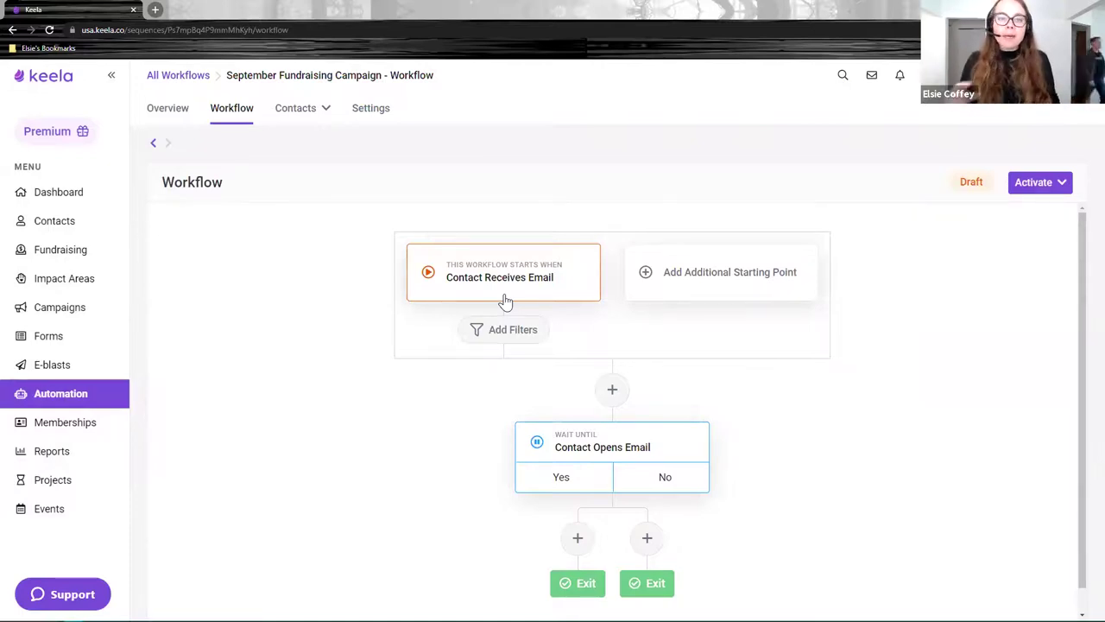
scroll(518, 299, "down", 1)
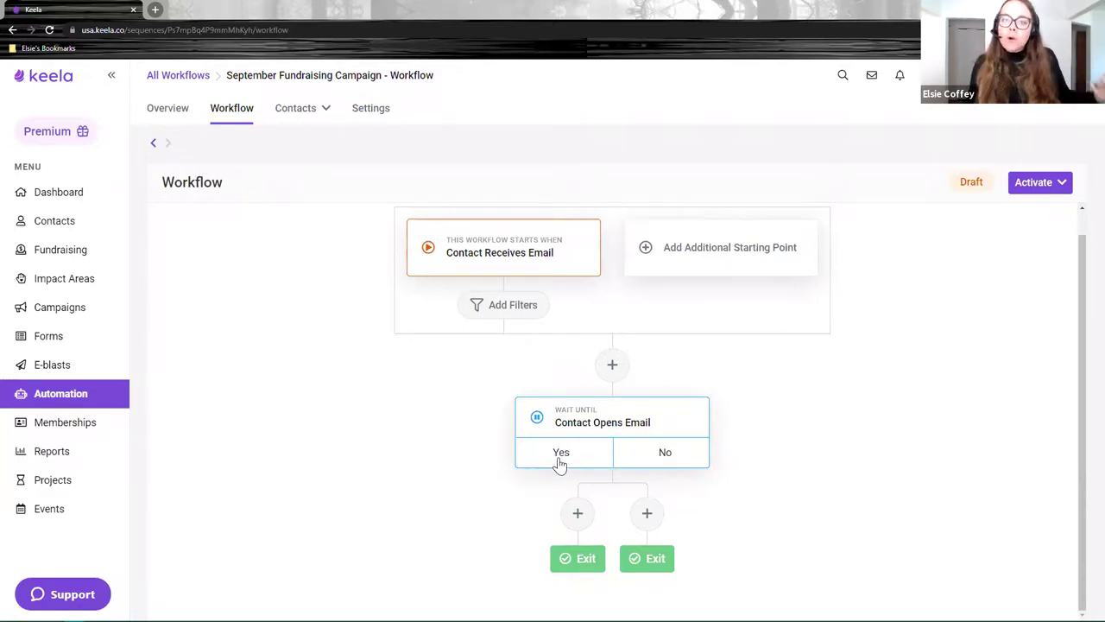
left_click(578, 516)
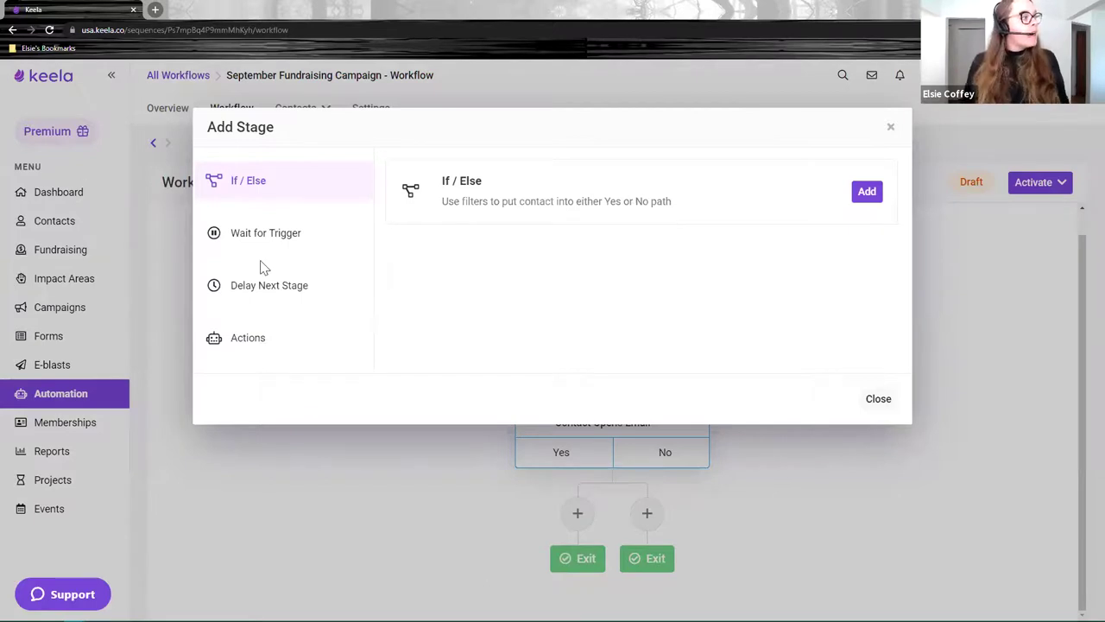
left_click(268, 235)
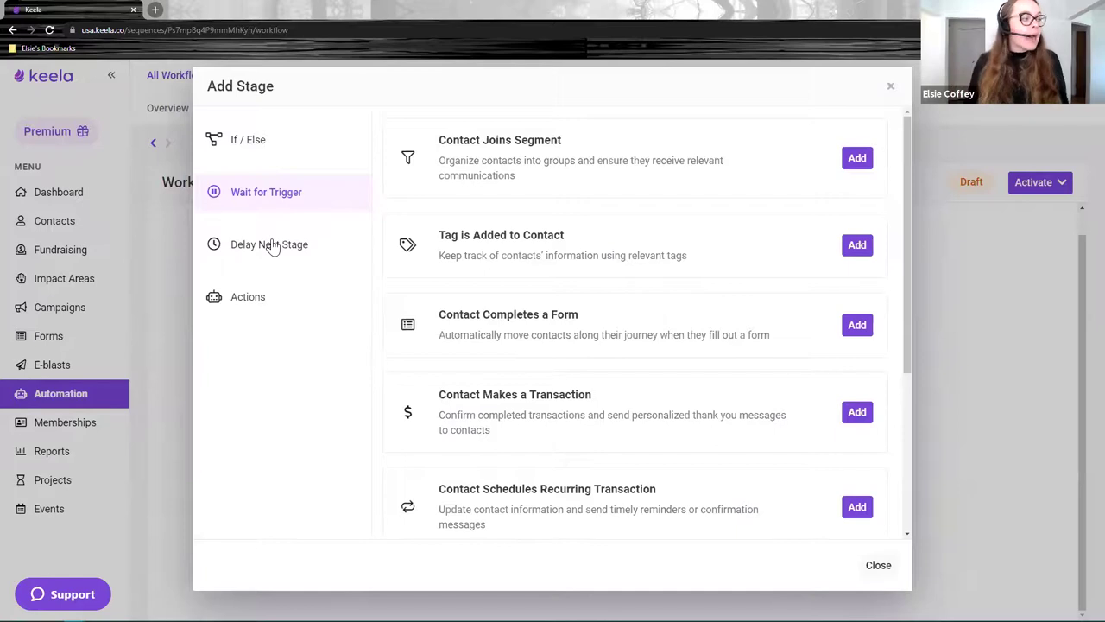
left_click_drag(602, 400, 420, 401)
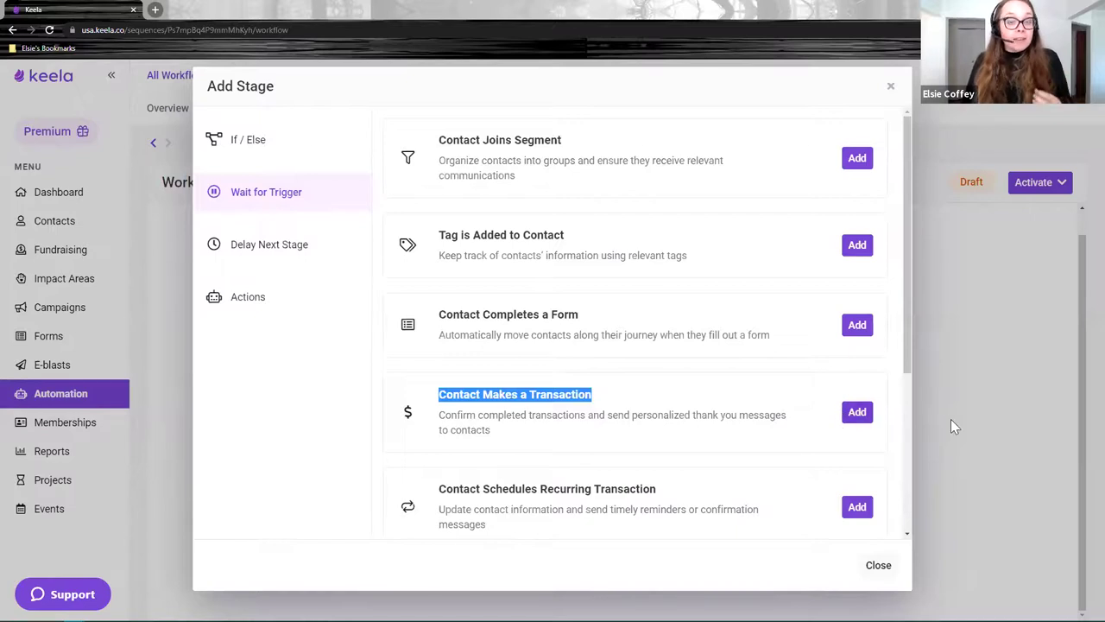
left_click(854, 414)
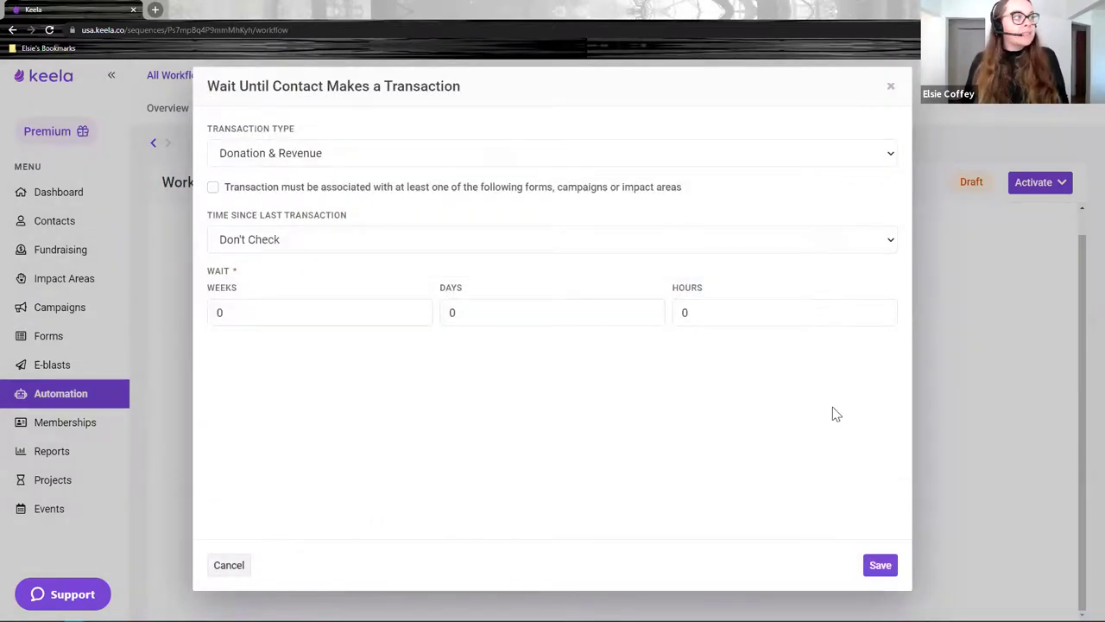
left_click(320, 160)
left_click(281, 190)
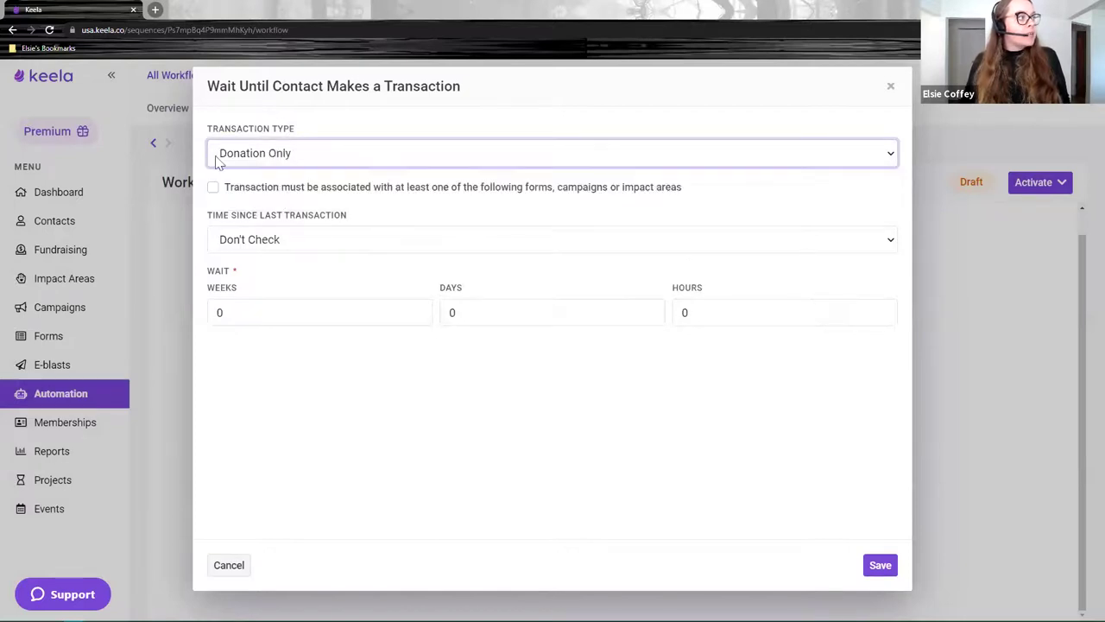
Check the choices for time since last transaction, set the transaction stage's wait to 14 days and save it
left_click(306, 247)
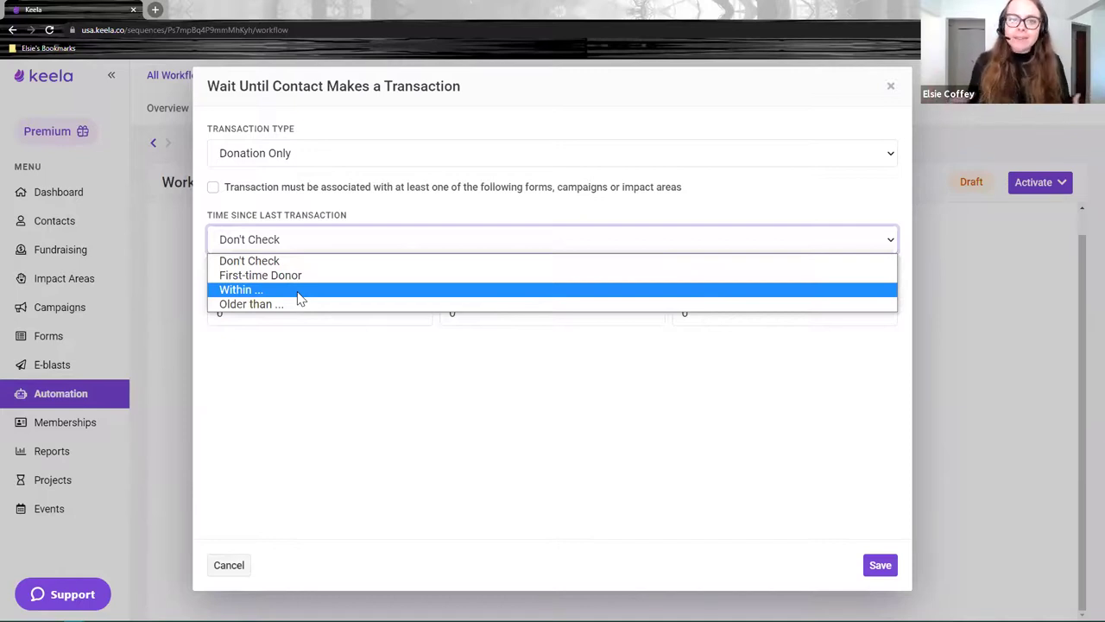
left_click(403, 382)
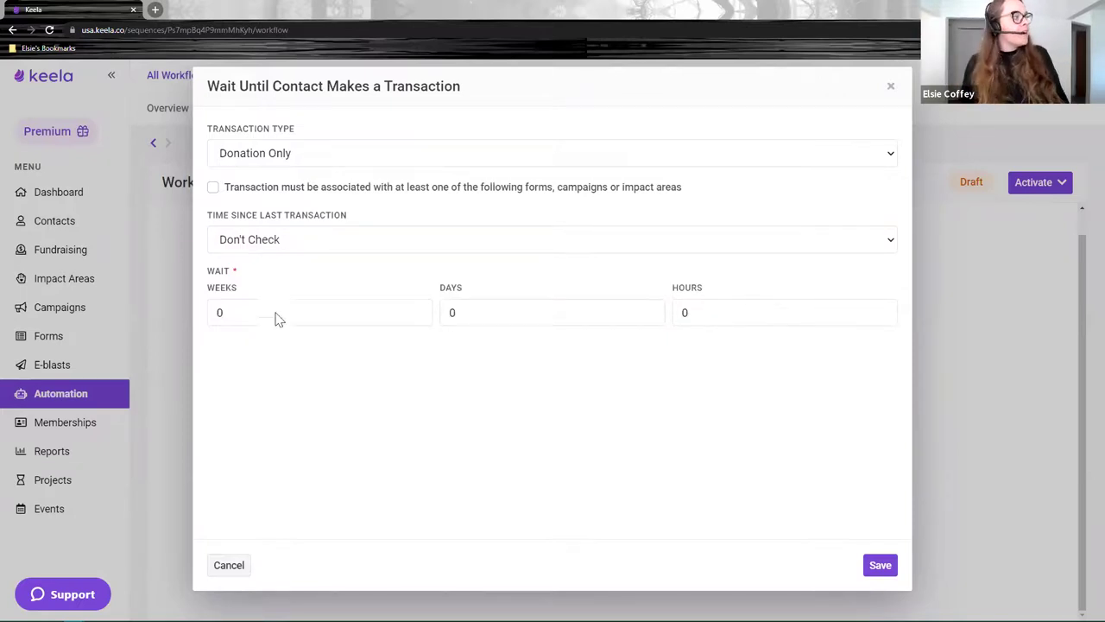
left_click(553, 313)
type("14")
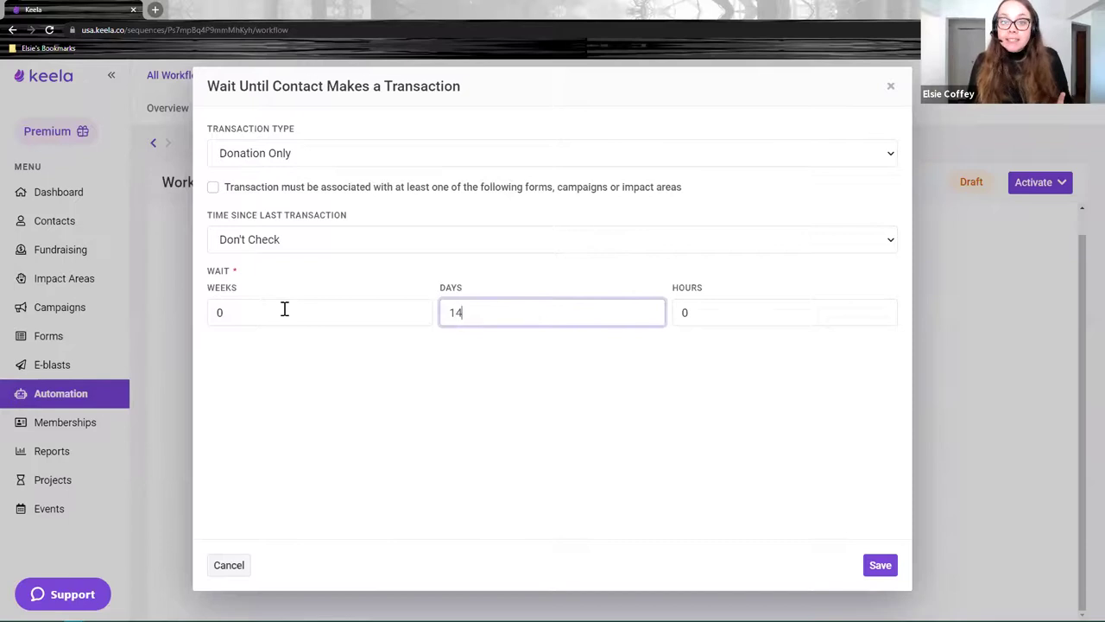
left_click(542, 463)
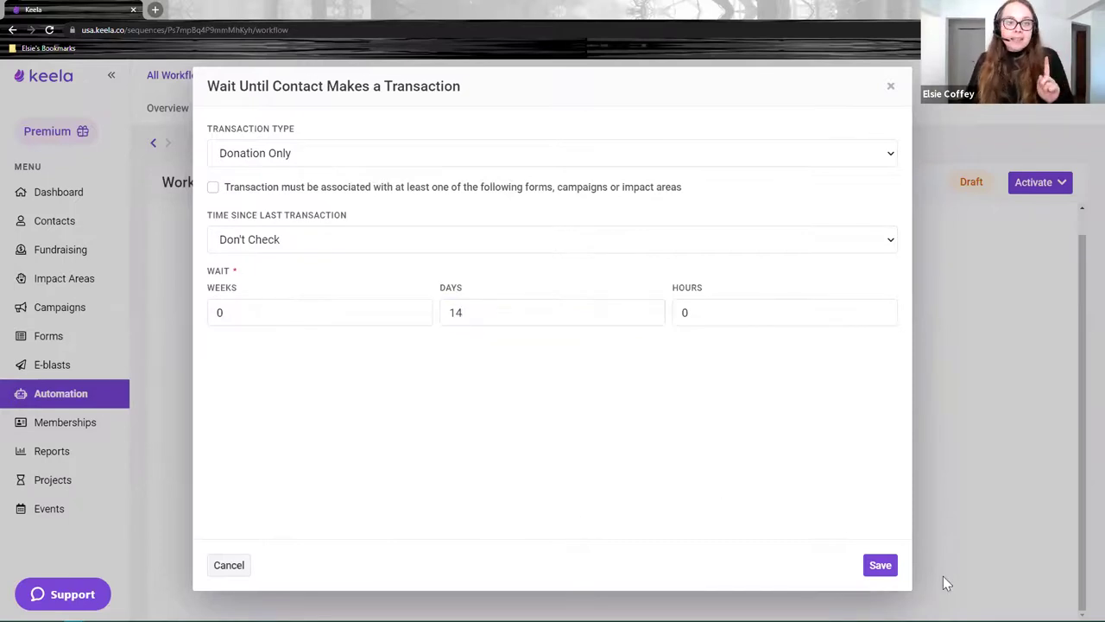
left_click(878, 568)
Add a Send Email action on the Yes branch of the Contact Makes a Transaction stage
scroll(590, 505, "down", 1)
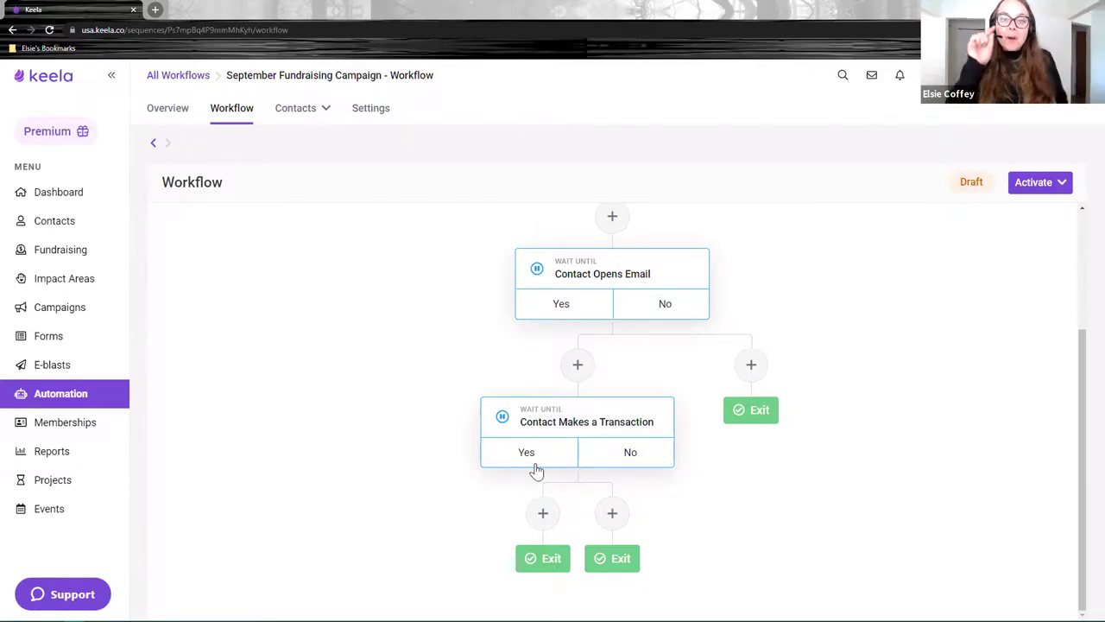
scroll(723, 316, "up", 2)
scroll(624, 370, "down", 1)
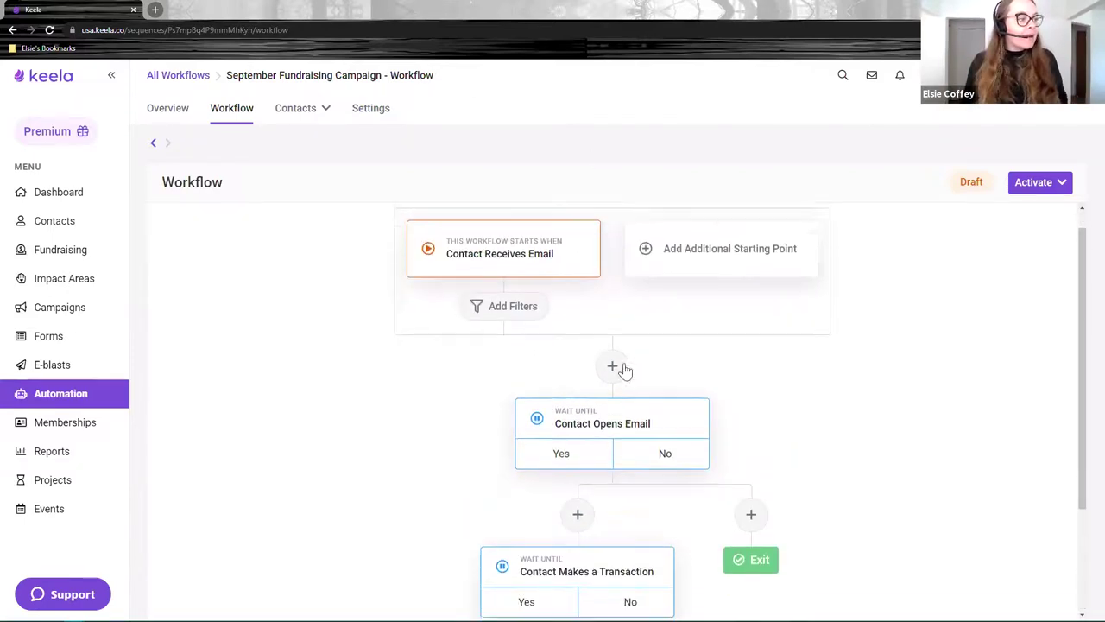
scroll(569, 354, "down", 1)
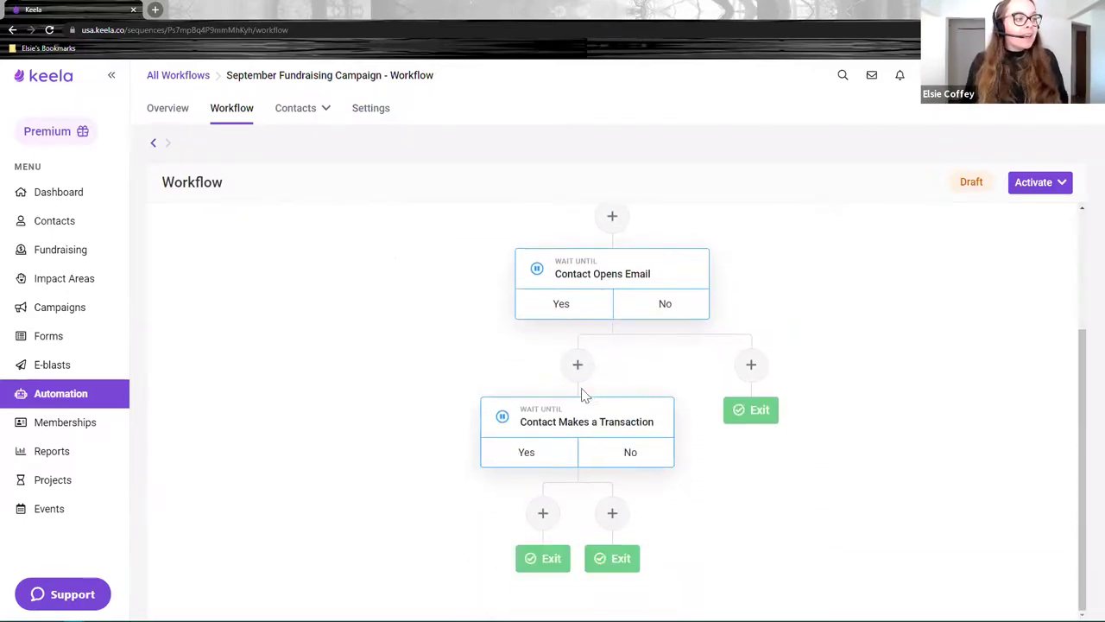
left_click(543, 514)
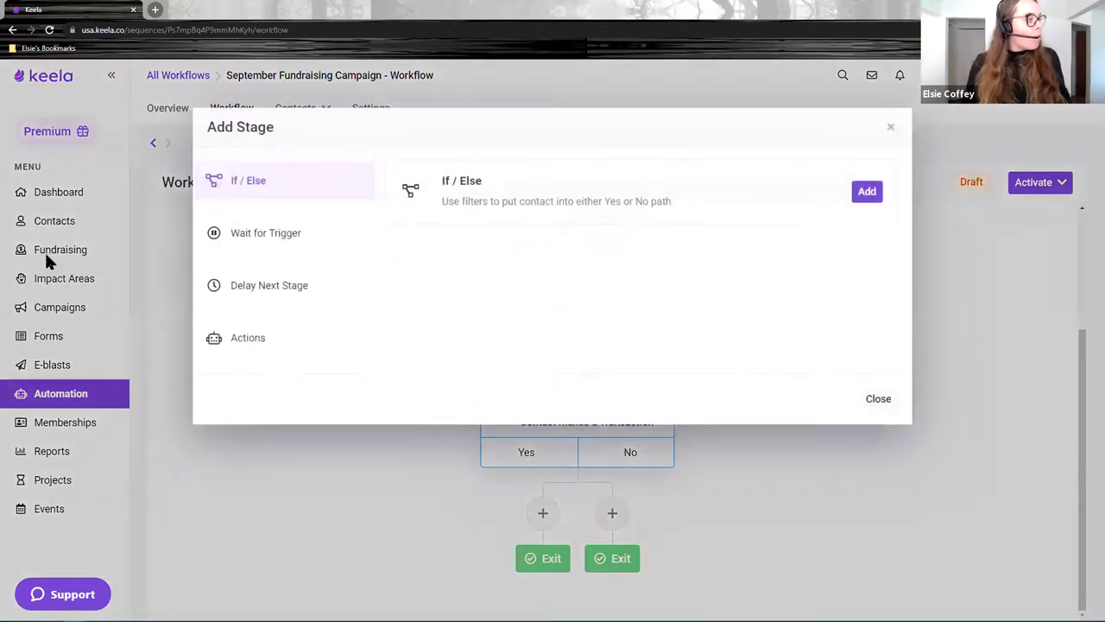
left_click(210, 338)
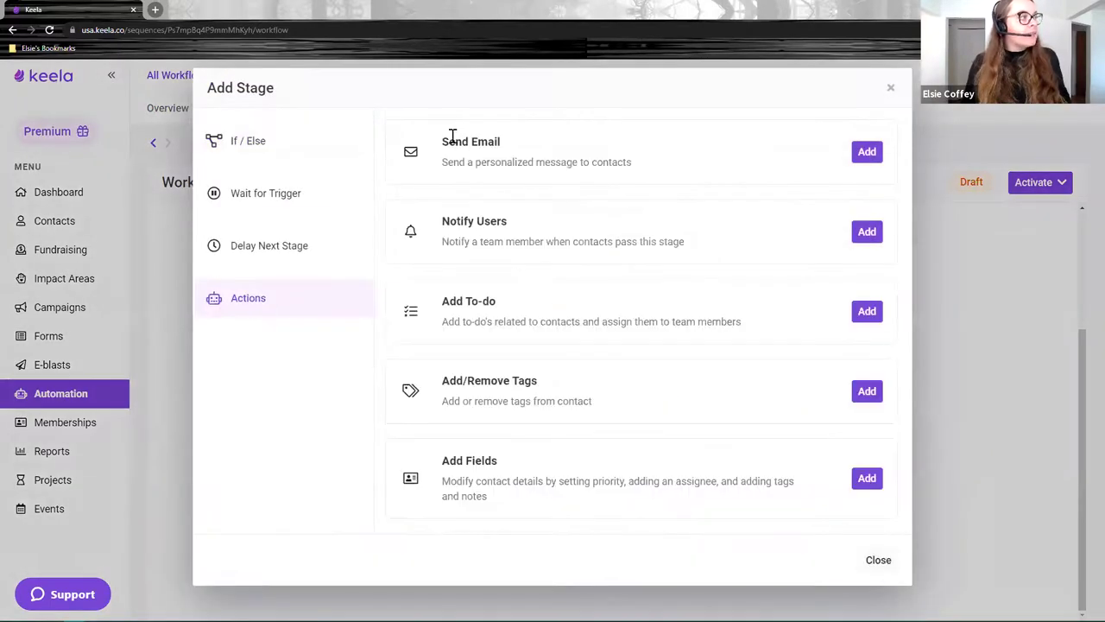
left_click(870, 153)
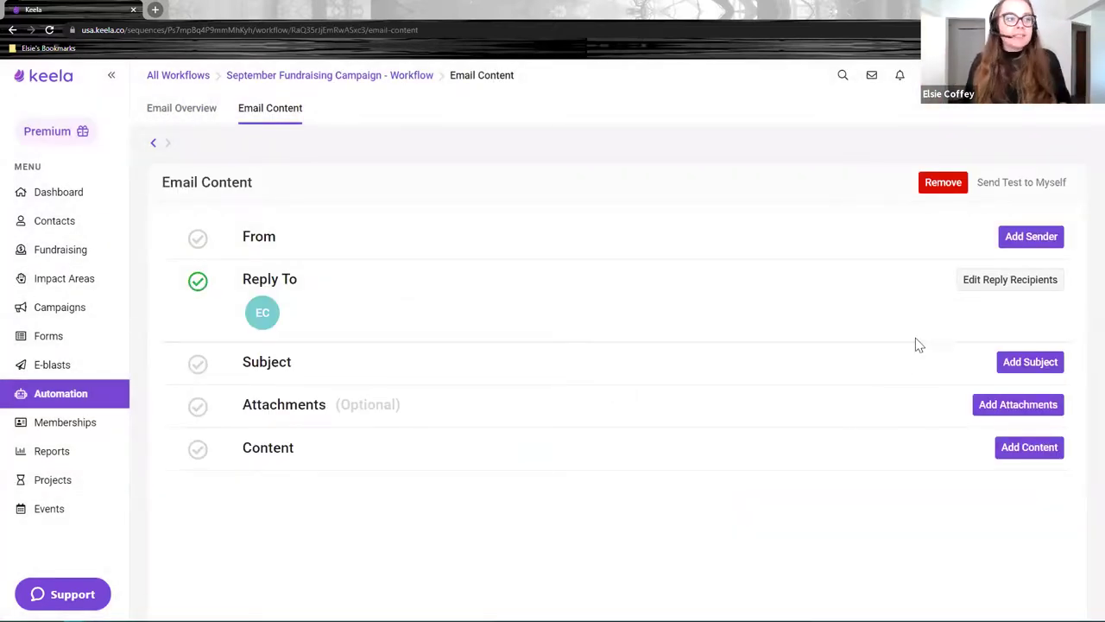
Set the email's subject to "You've helped us save 5 puppies today!" and save it
left_click(1016, 361)
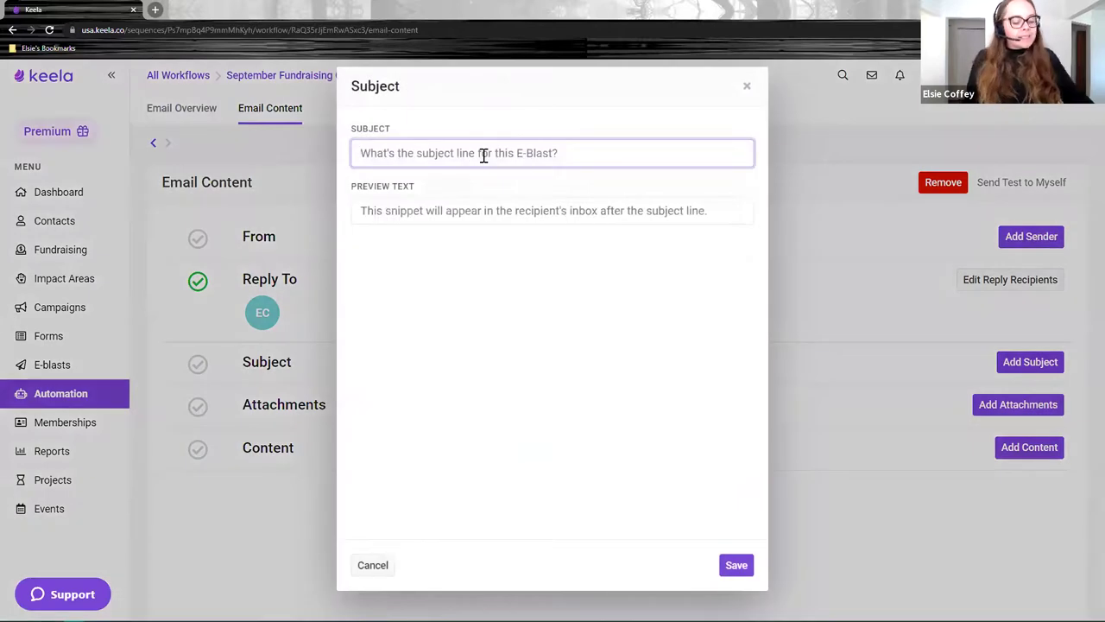
type("You")
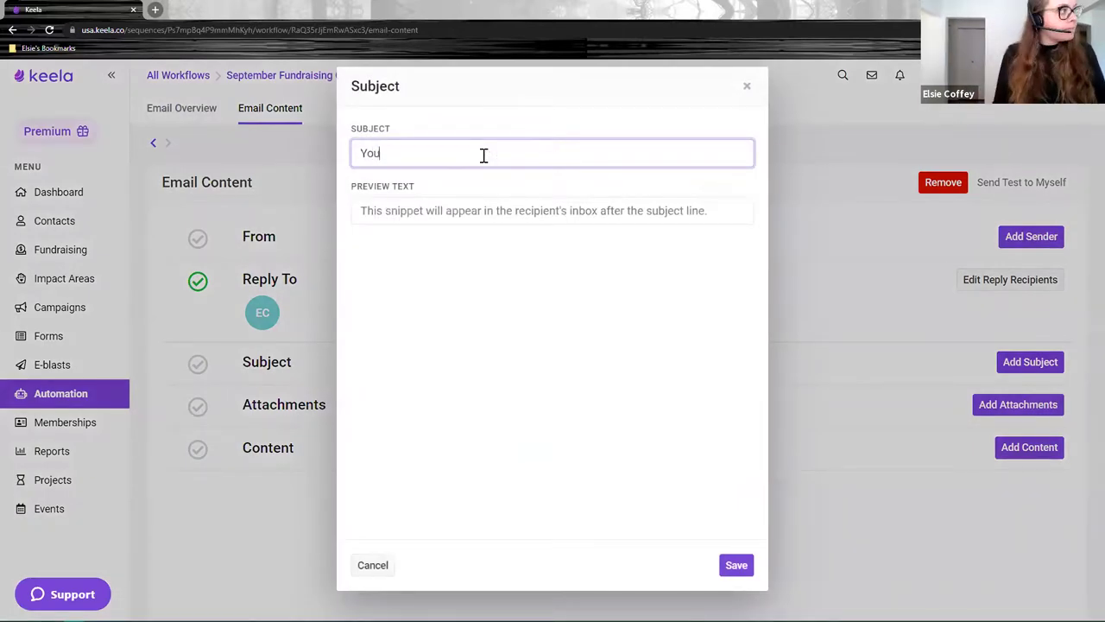
type("'ve helped ")
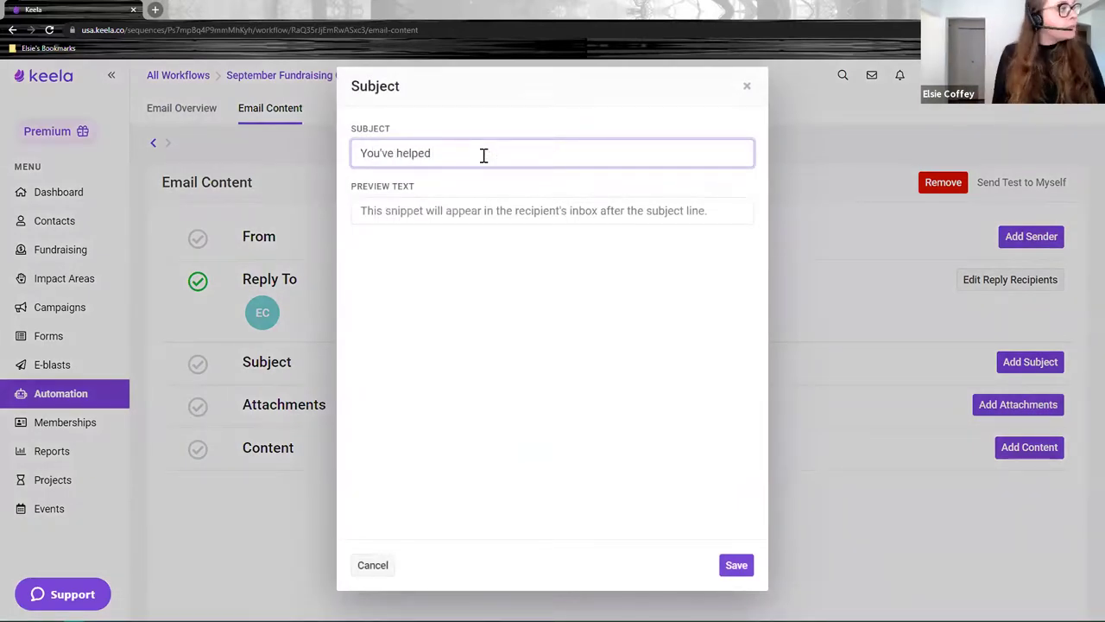
type("us save 50")
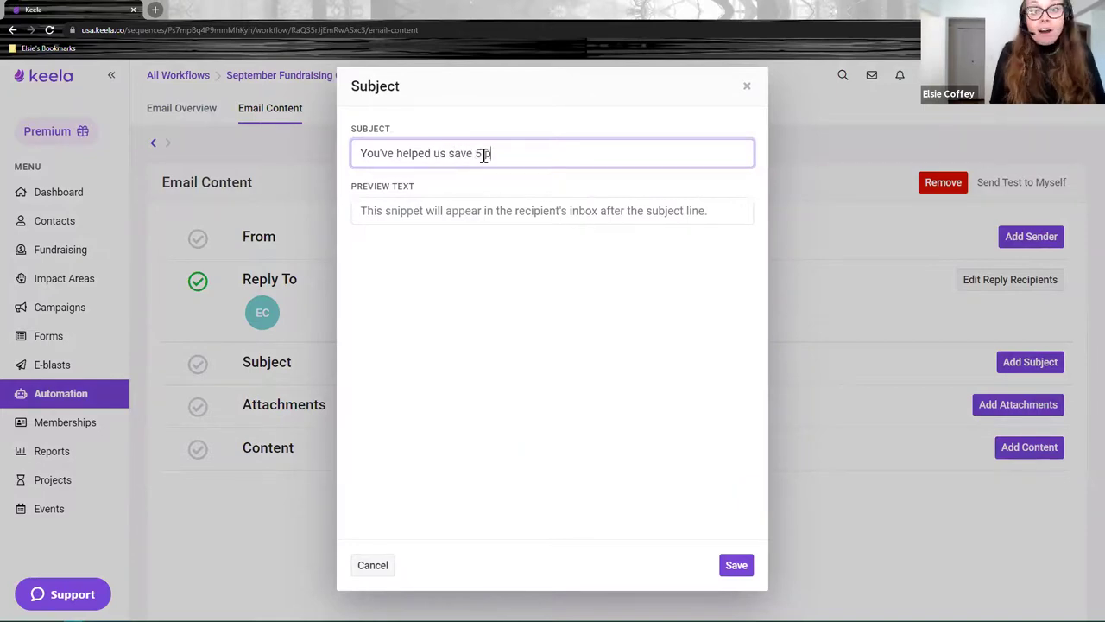
type("puppies today!")
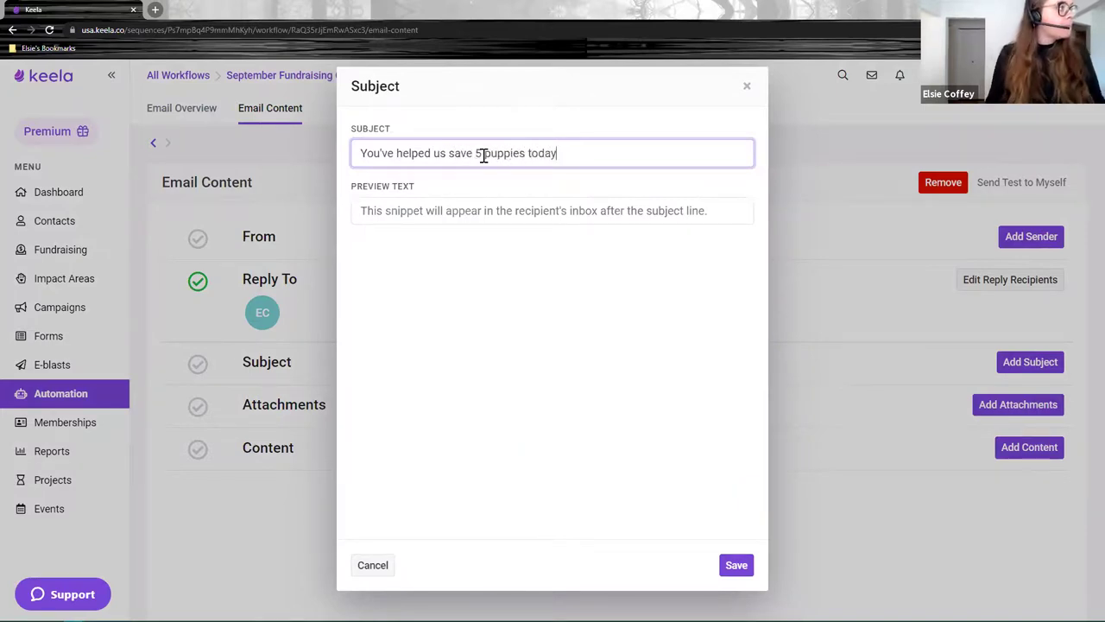
left_click(734, 567)
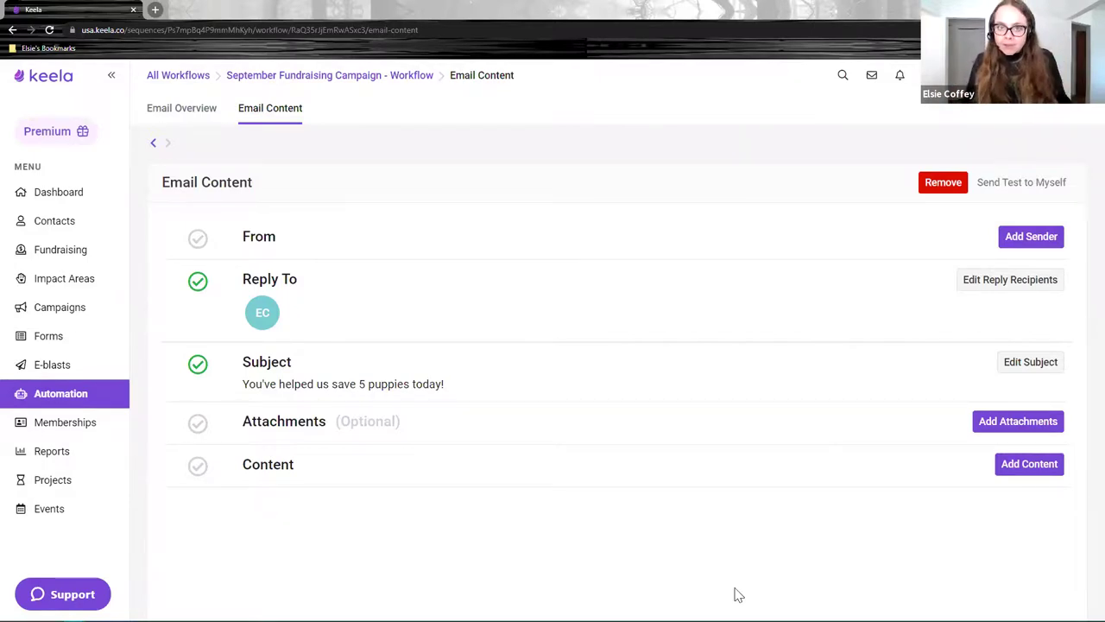
Use the default Fundraising template with the Puppies United logo as the email's content and return to the workflow diagram
left_click(1026, 466)
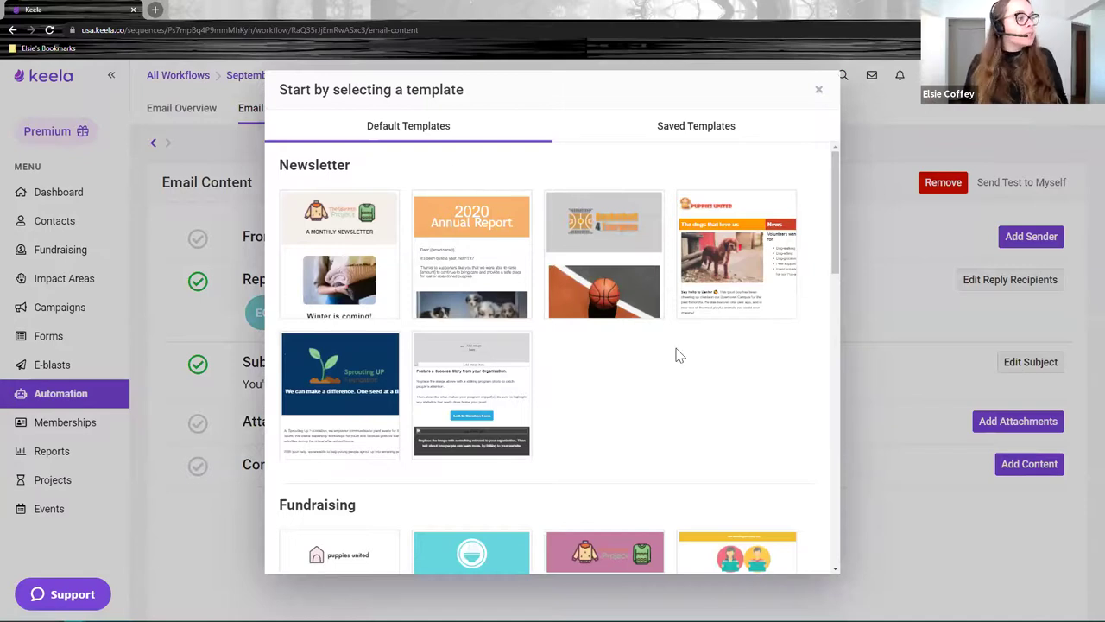
scroll(678, 353, "down", 3)
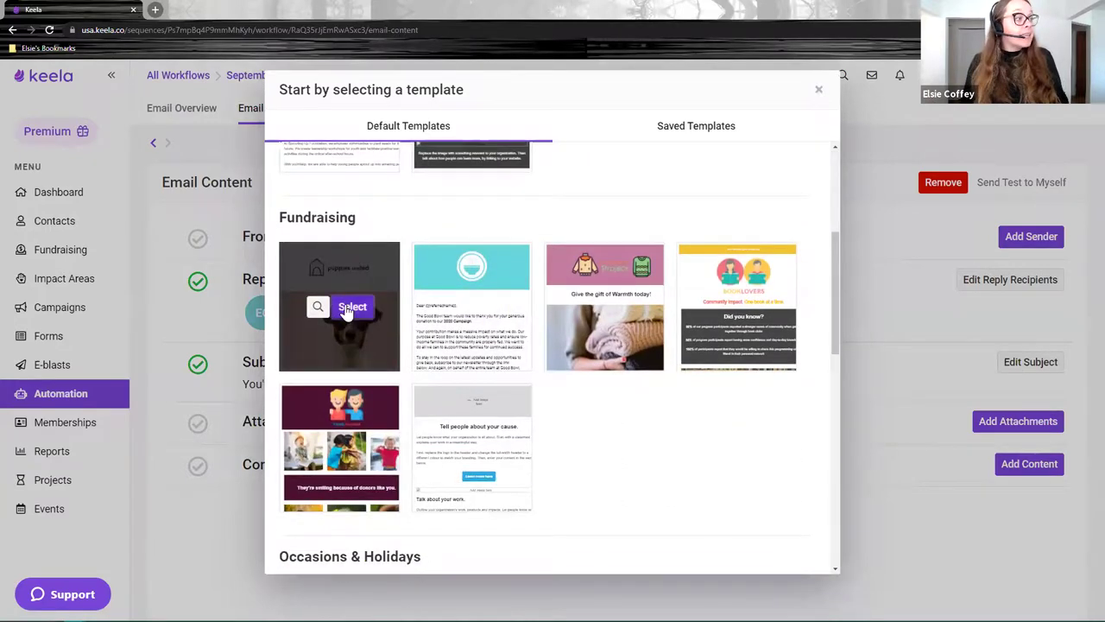
left_click(350, 312)
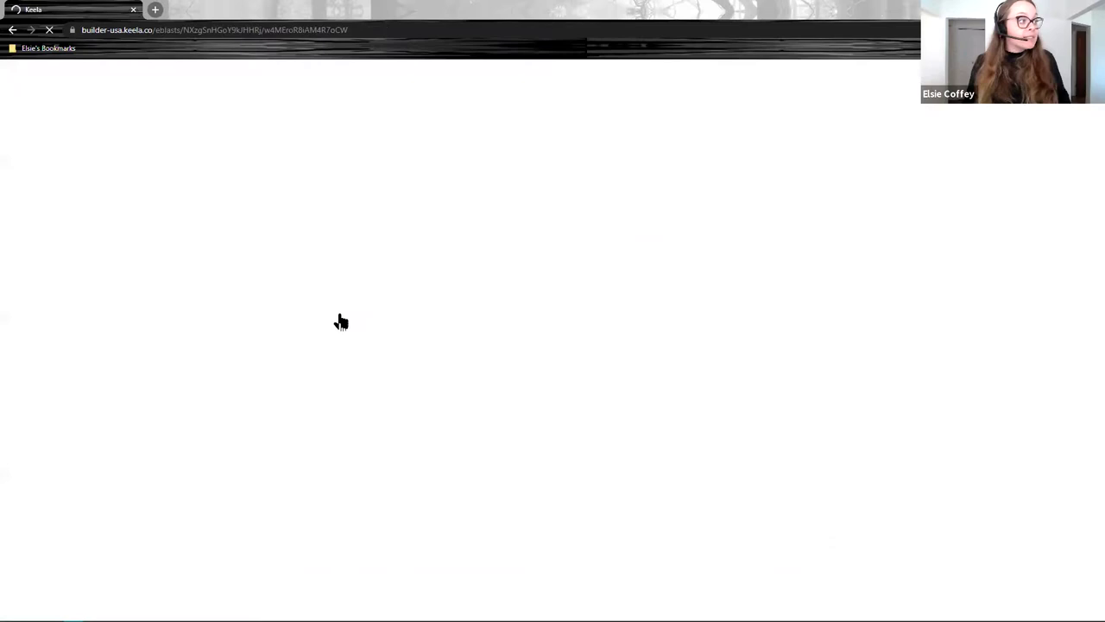
scroll(587, 313, "down", 10)
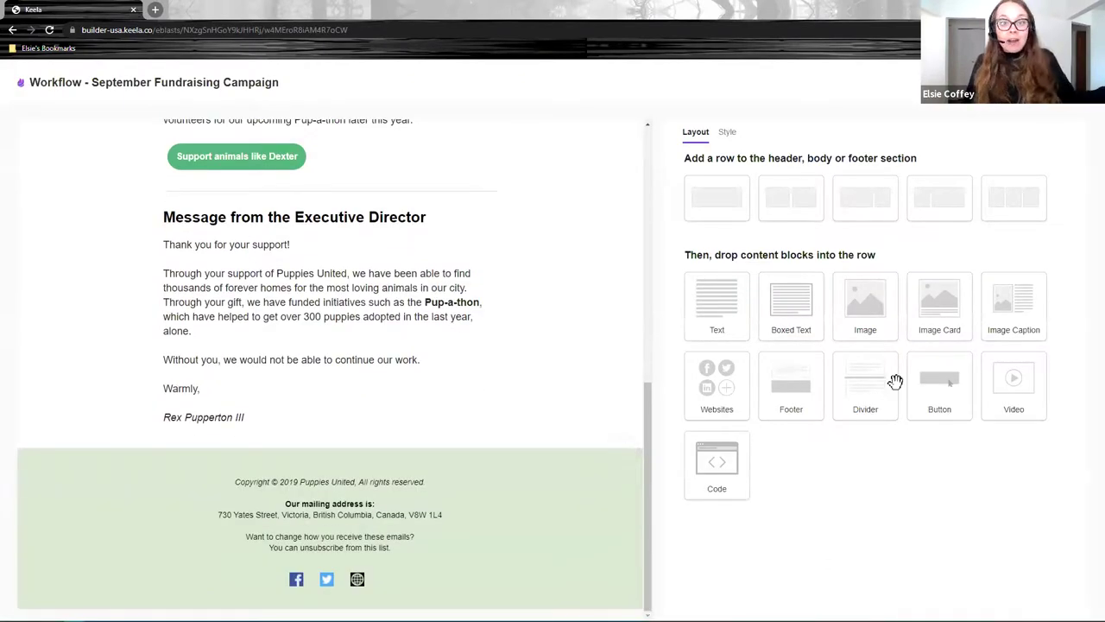
scroll(527, 340, "up", 10)
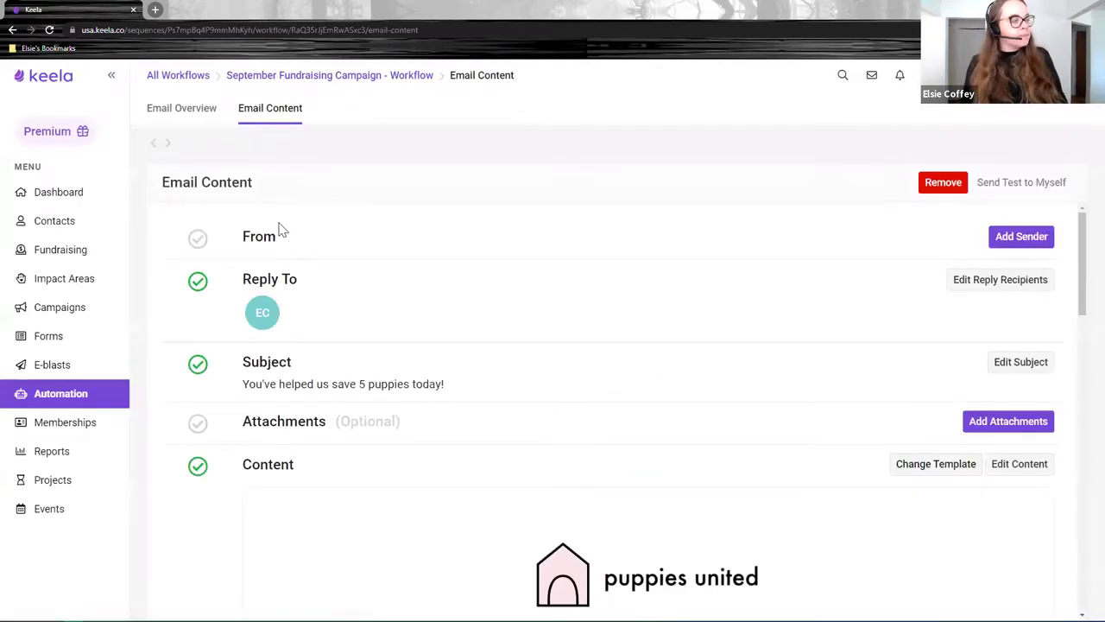
left_click(372, 79)
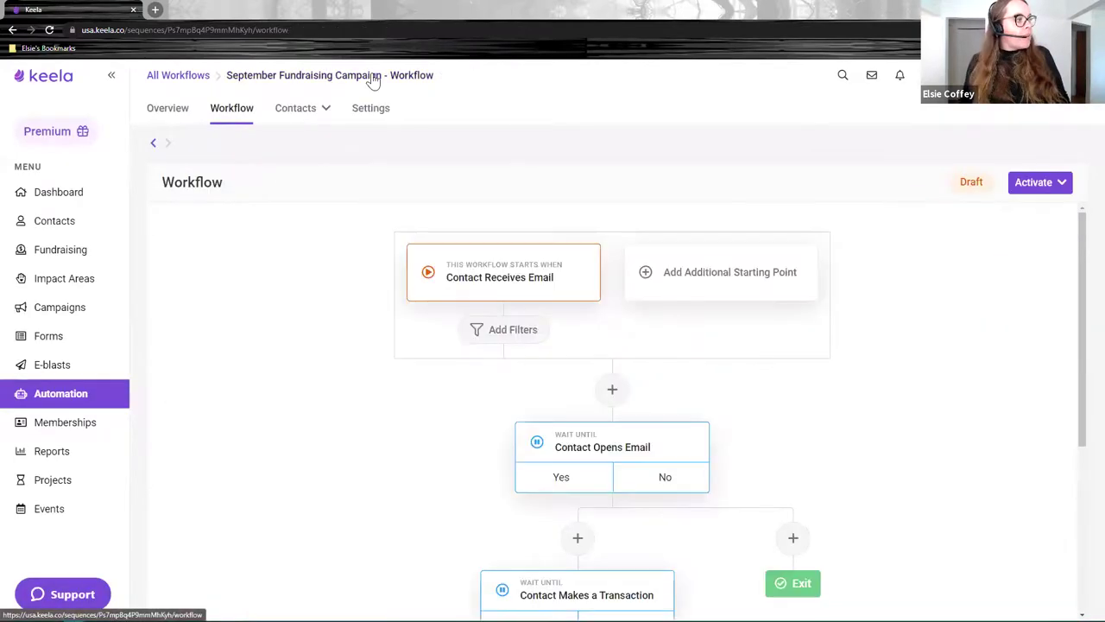
Add a Send Email action on the No branch of the Contact Makes a Transaction stage
scroll(760, 323, "down", 4)
scroll(789, 336, "up", 4)
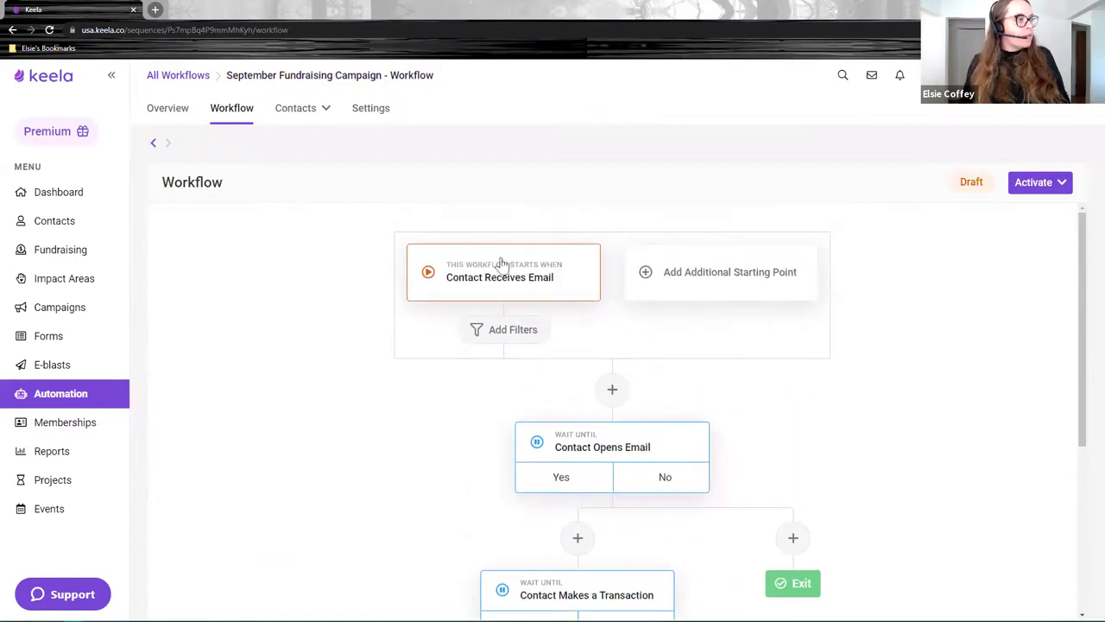
scroll(552, 285, "down", 3)
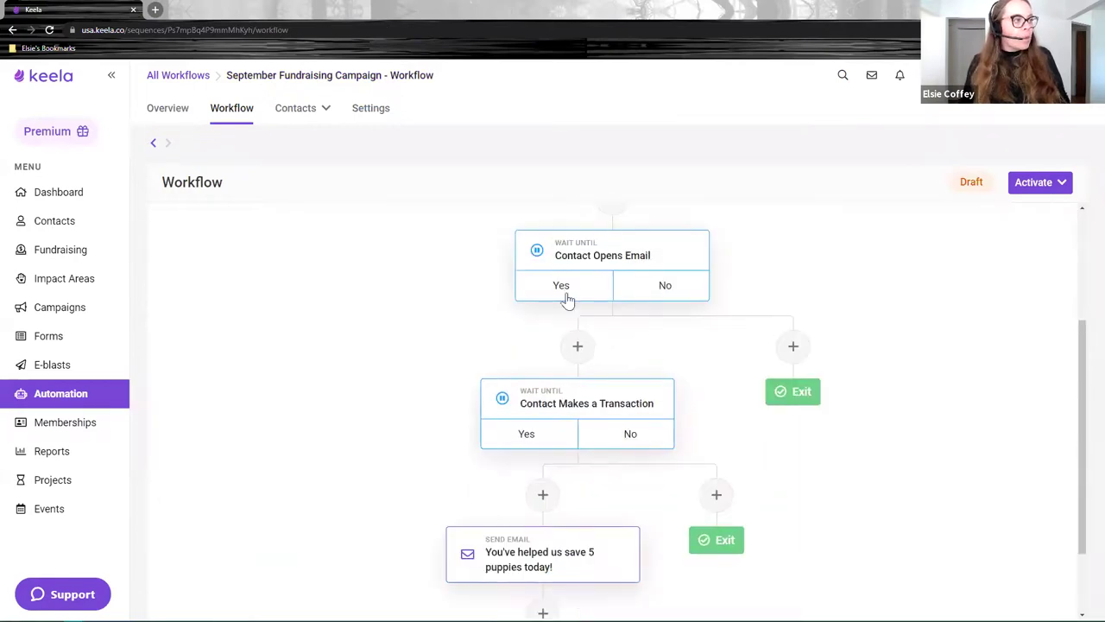
scroll(535, 298, "down", 2)
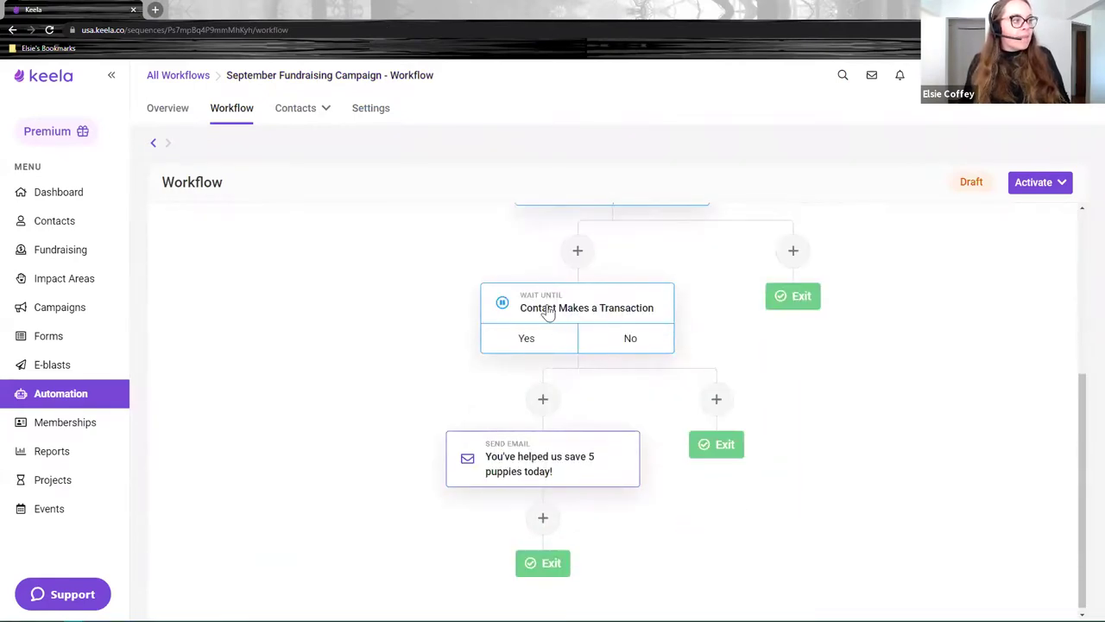
scroll(512, 340, "down", 1)
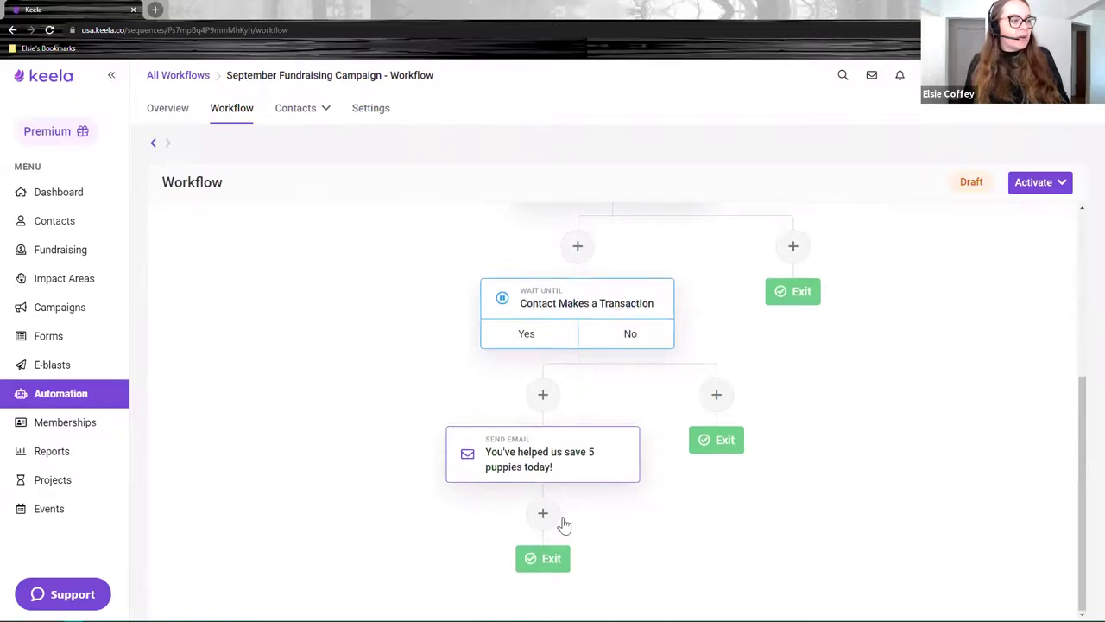
scroll(518, 510, "up", 2)
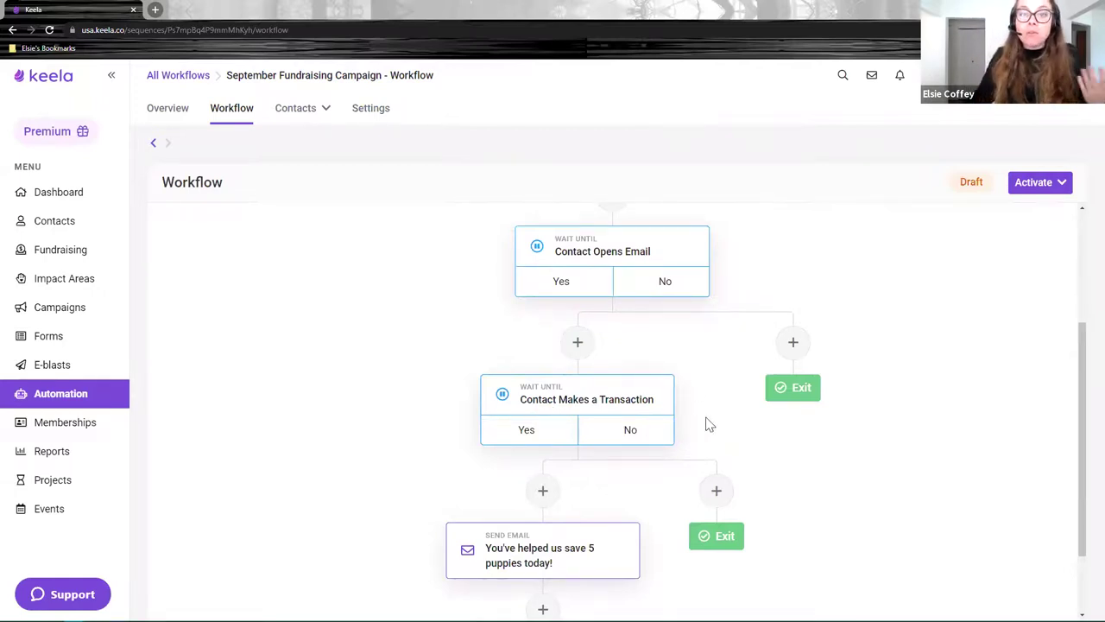
scroll(728, 430, "down", 2)
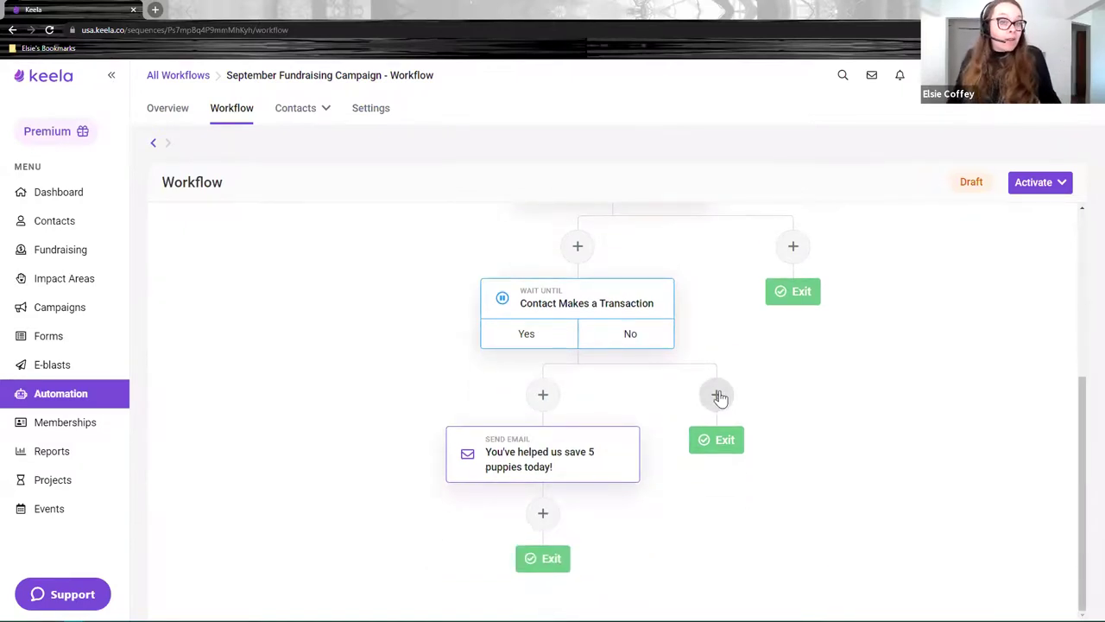
left_click(717, 395)
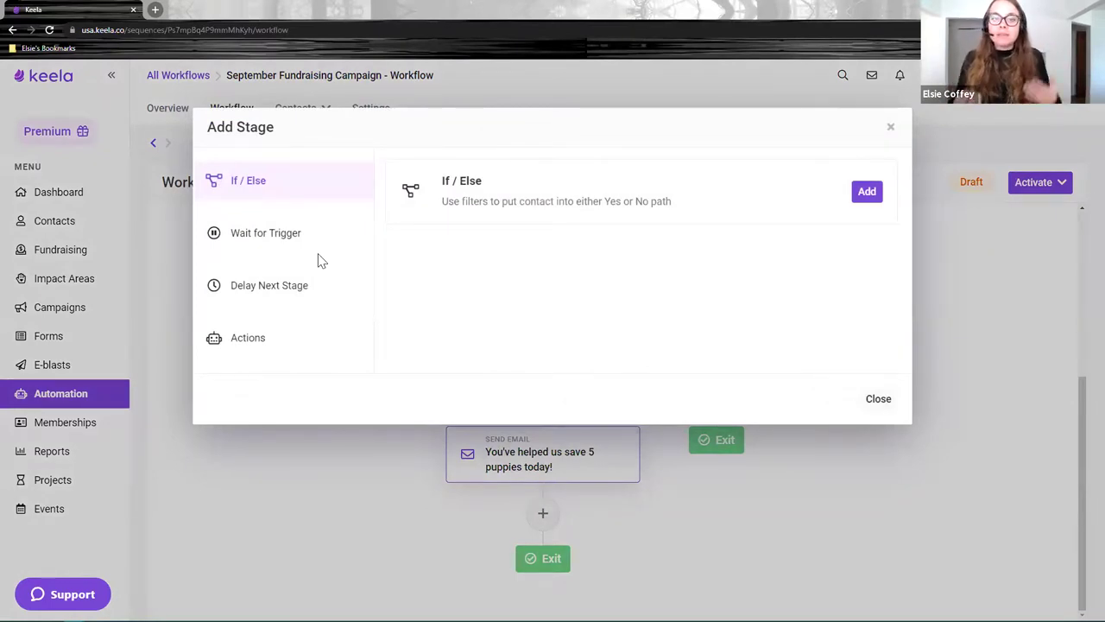
left_click(264, 338)
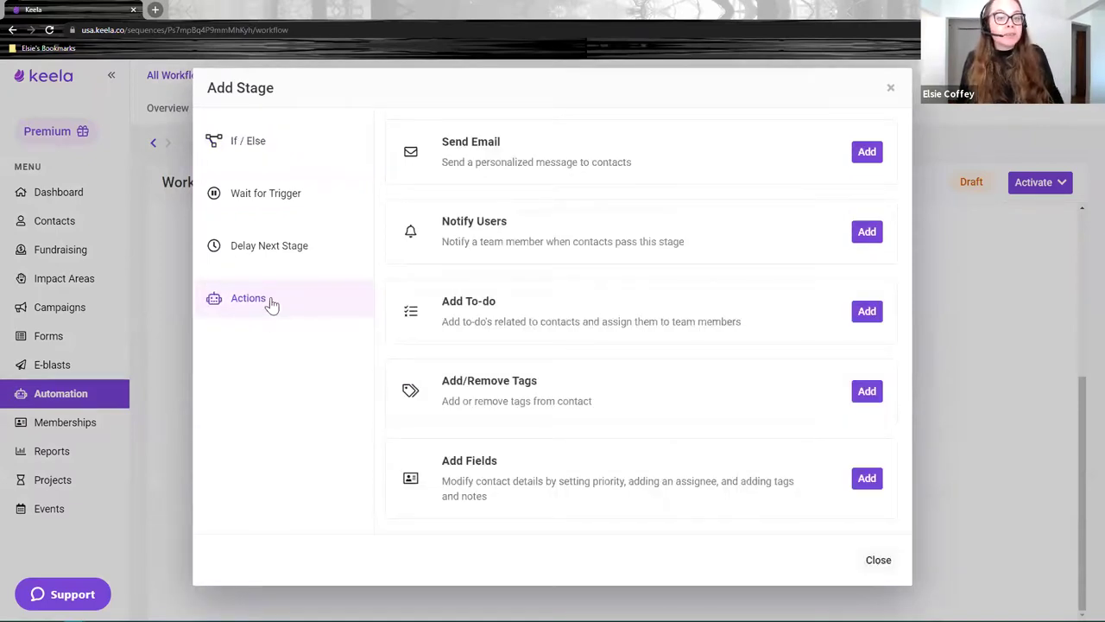
left_click(868, 152)
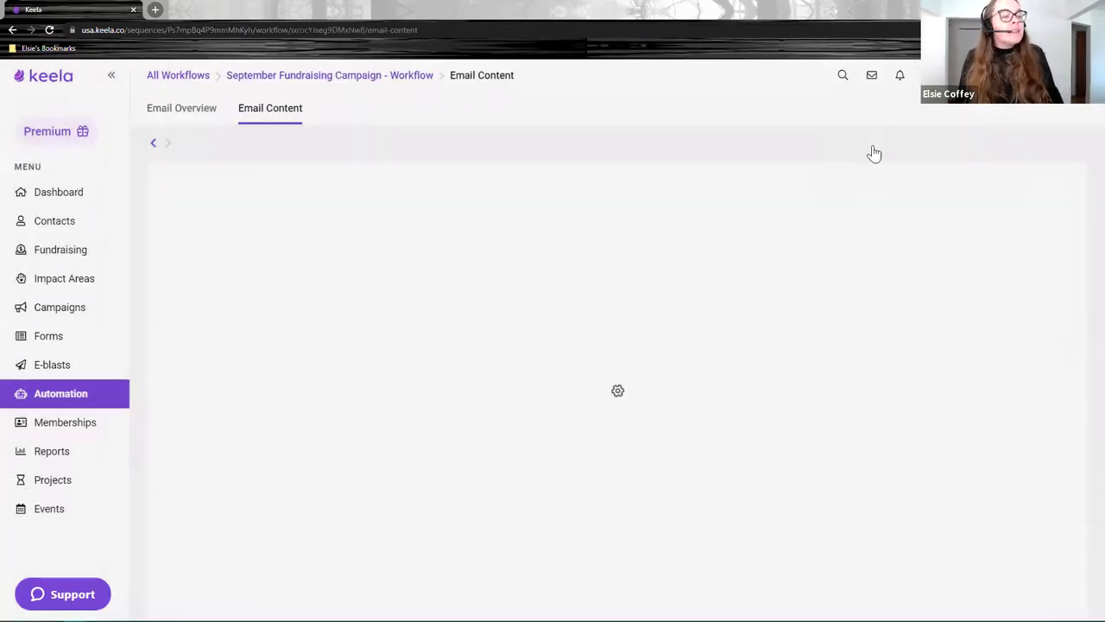
Save "The puppies are waiting!" as the new email's subject and return to the workflow diagram
left_click(1036, 363)
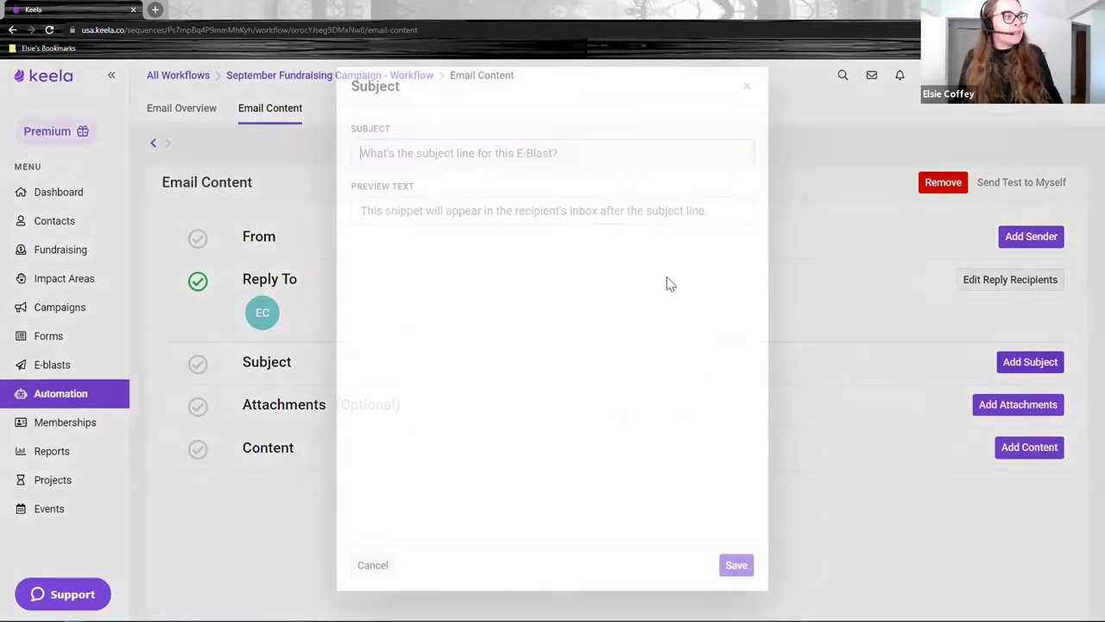
type("The pupp")
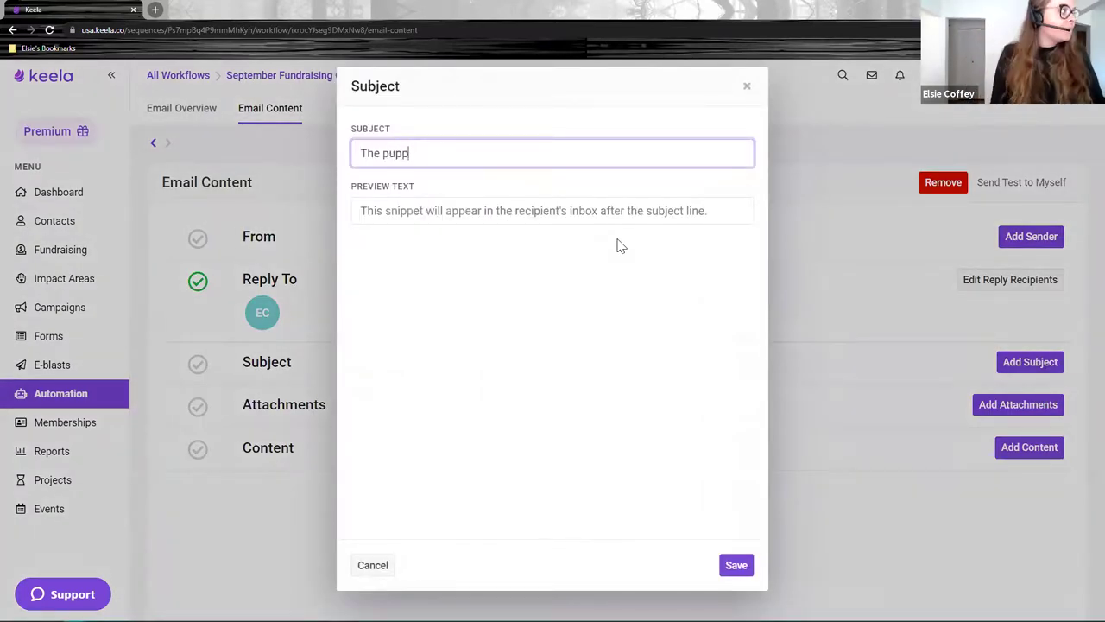
type("ies are waiting!")
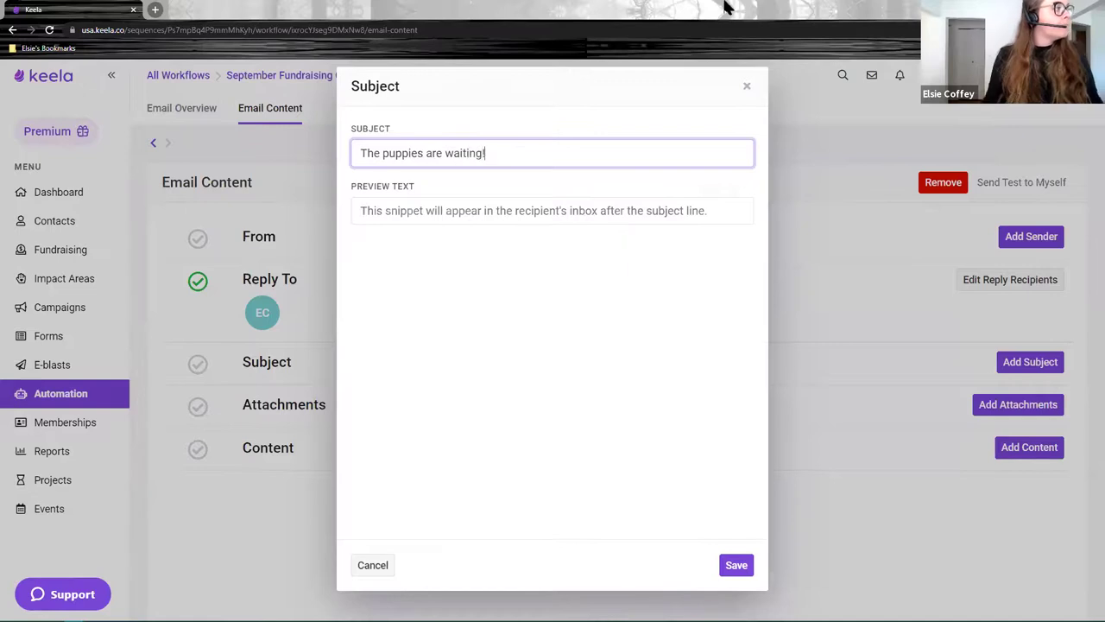
left_click(735, 564)
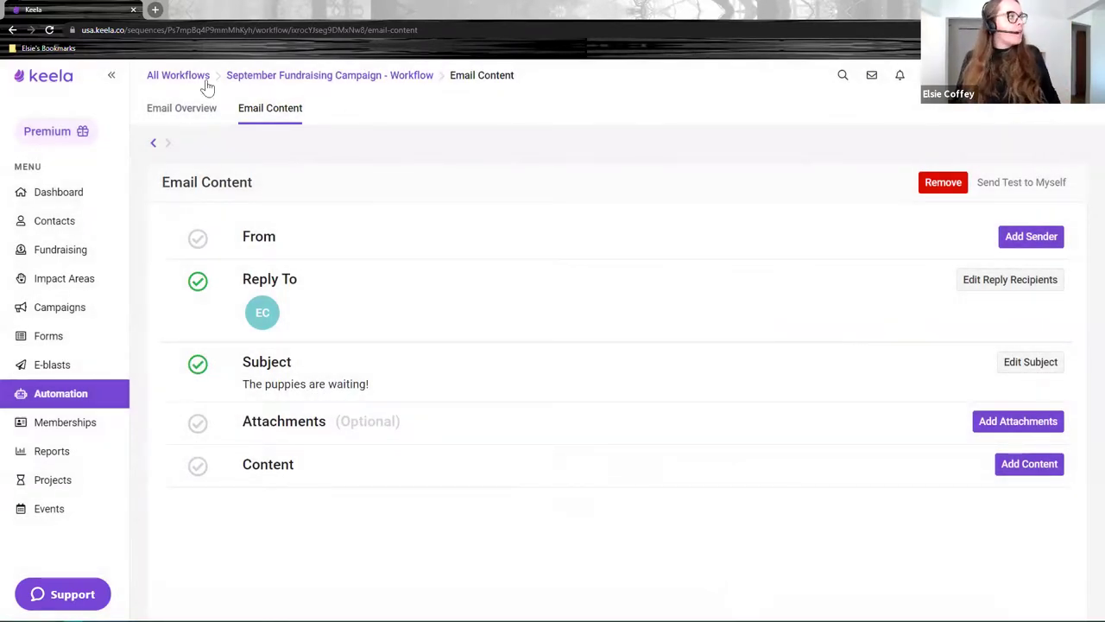
left_click(287, 79)
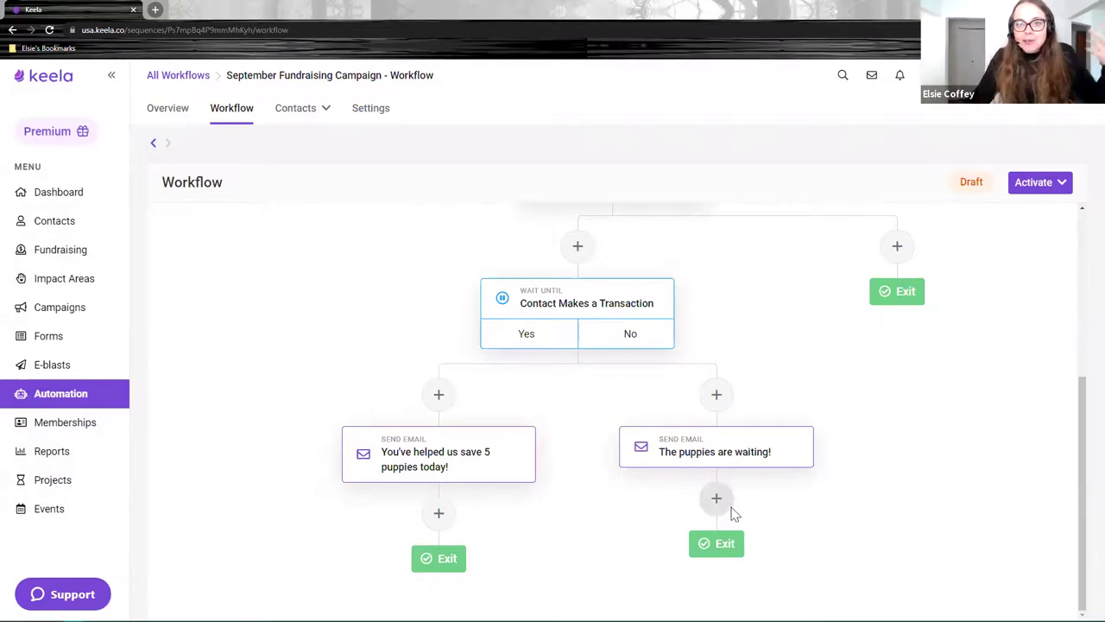
Add a Send Email action on the No branch of the Contact Opens Email stage
scroll(748, 491, "up", 2)
scroll(745, 491, "down", 2)
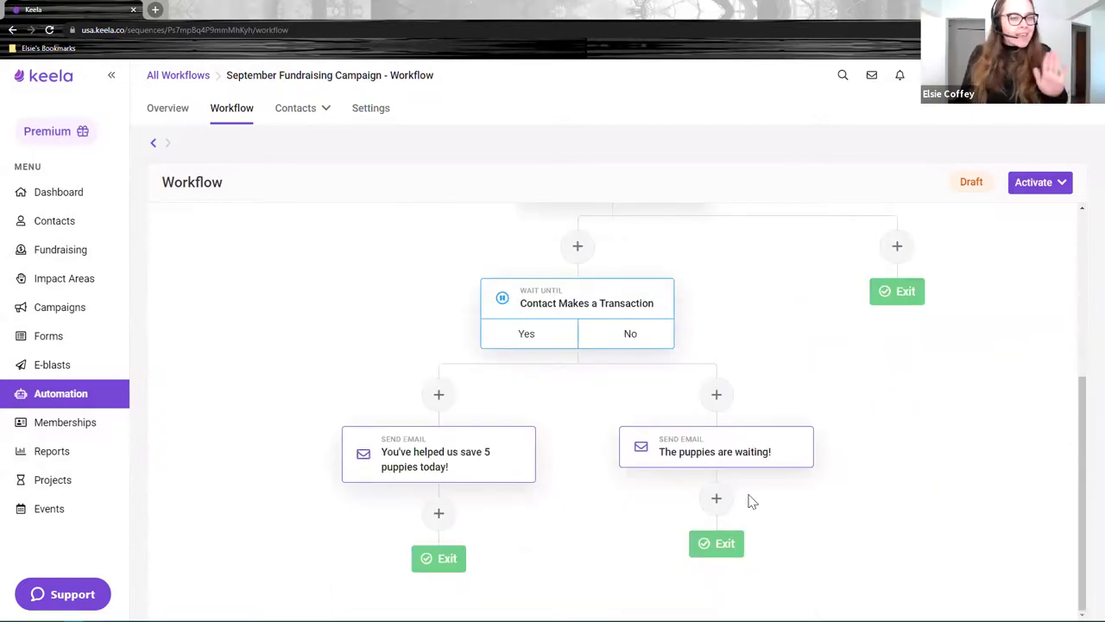
scroll(764, 419, "up", 2)
scroll(633, 365, "up", 1)
scroll(662, 377, "down", 2)
scroll(721, 438, "up", 3)
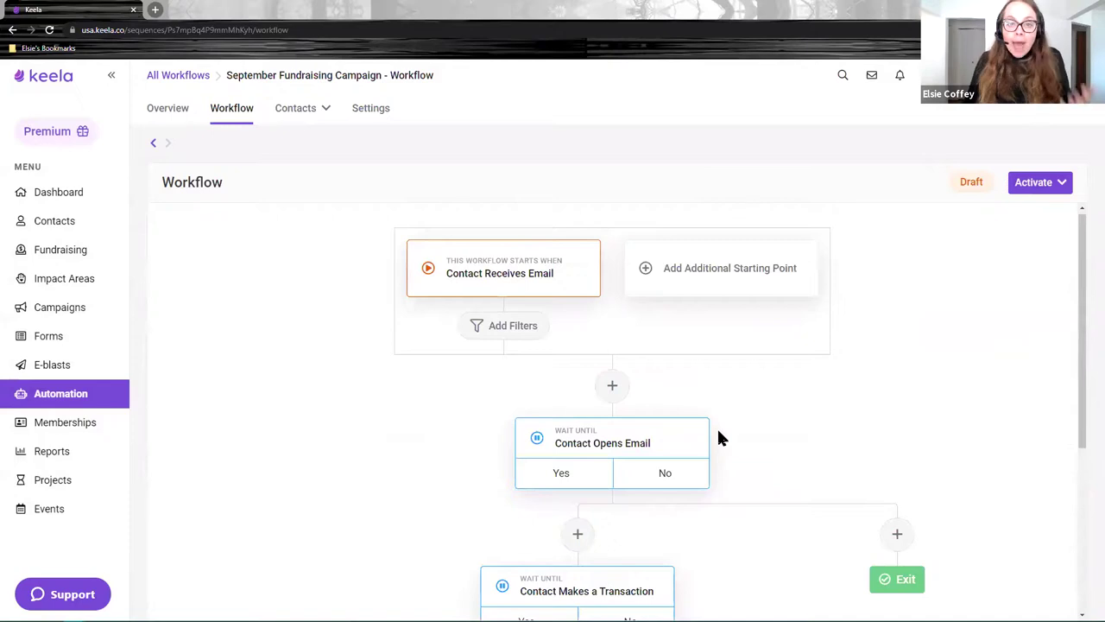
scroll(646, 434, "down", 2)
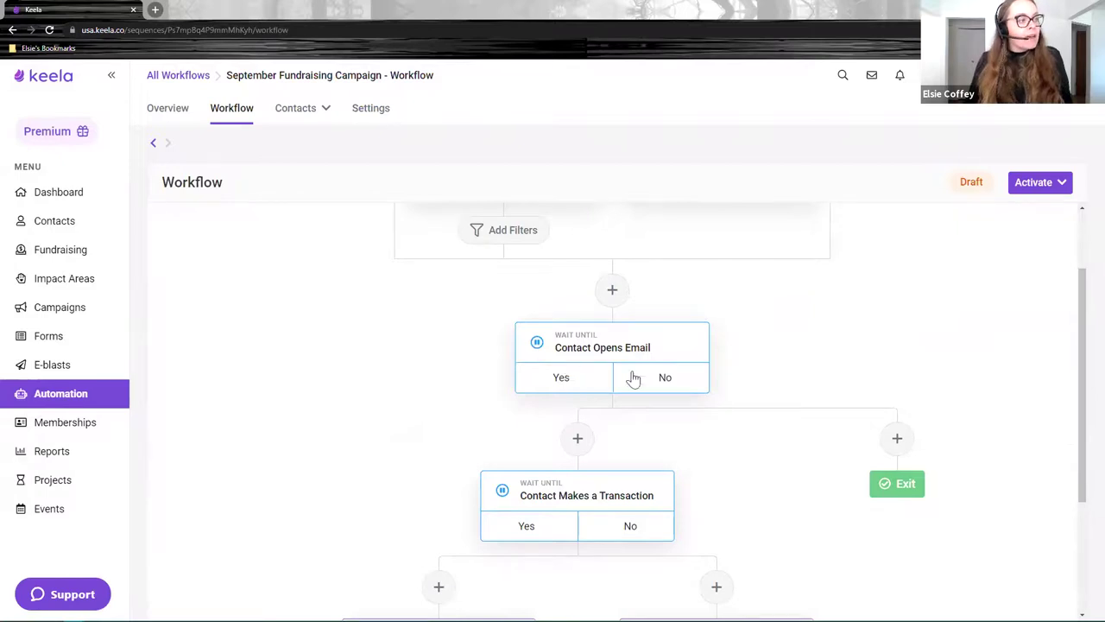
left_click(898, 440)
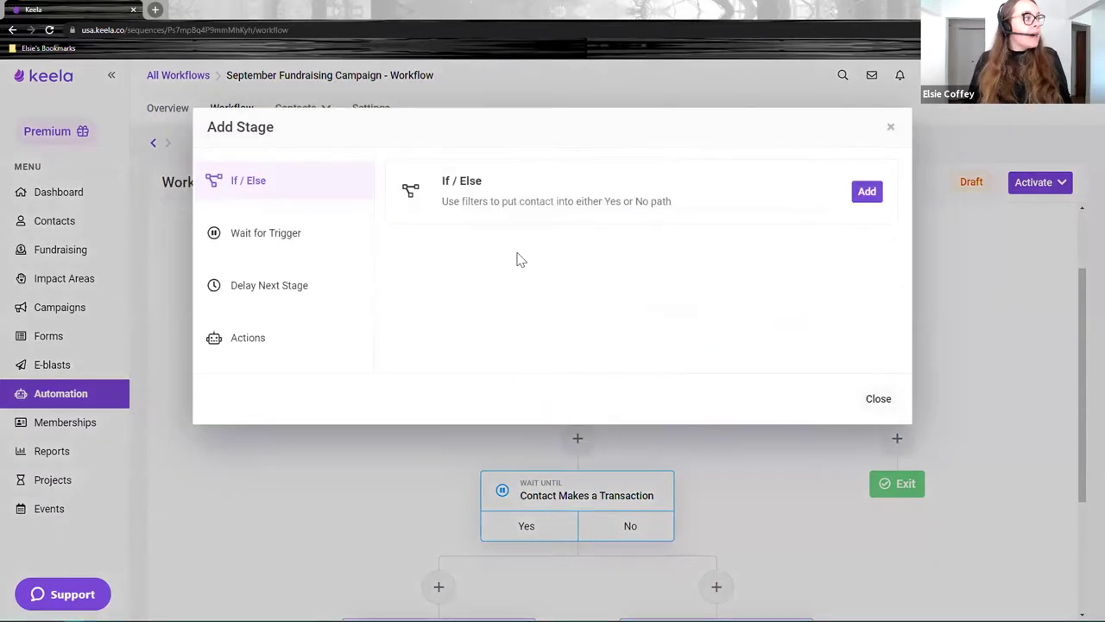
left_click(275, 340)
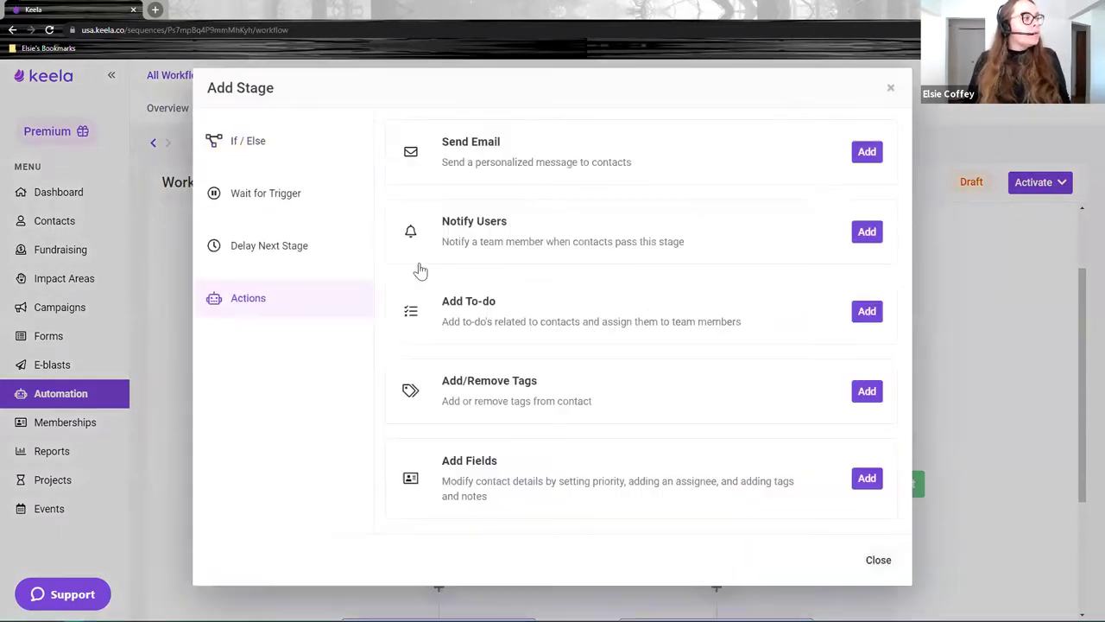
left_click(867, 153)
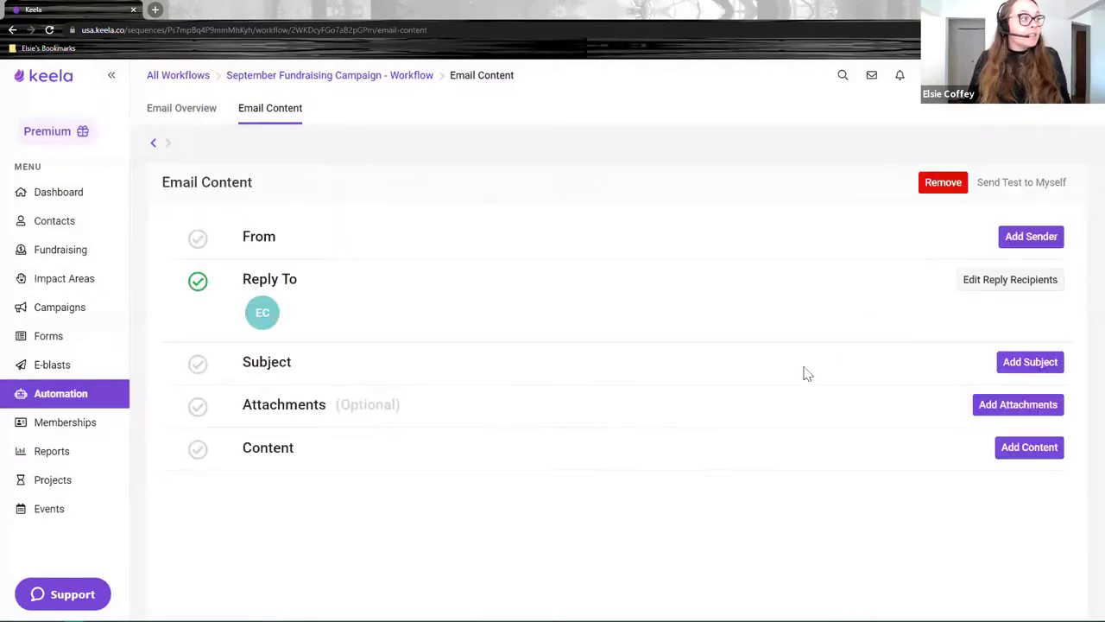
Save "Hey the puppies still need you!" as this email's subject and return to the workflow diagram
left_click(1030, 362)
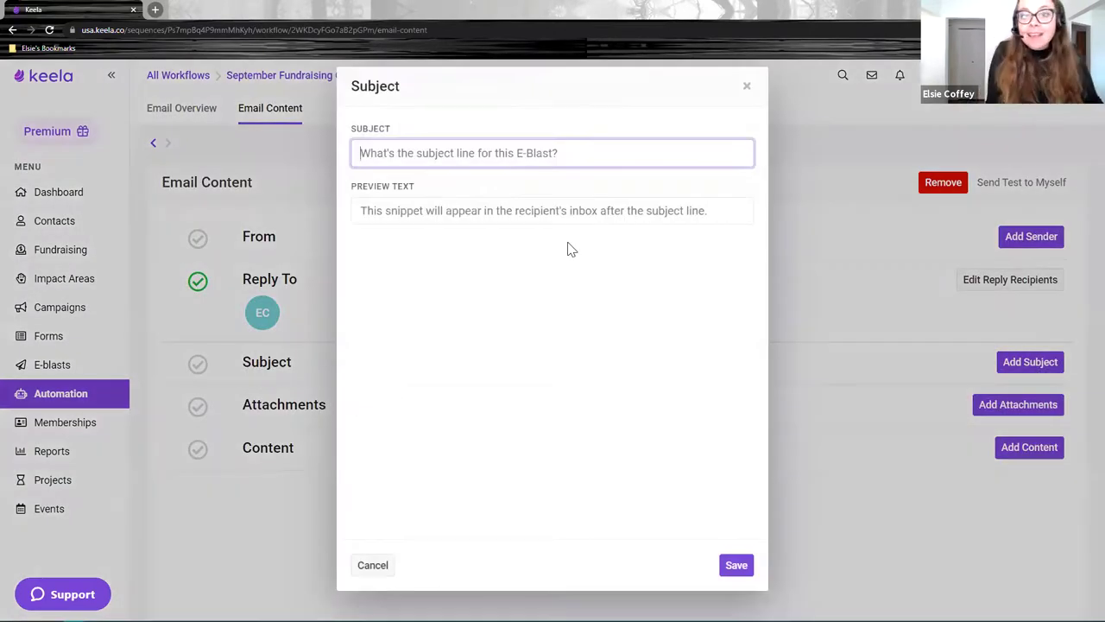
type("Hey the puppies still ne")
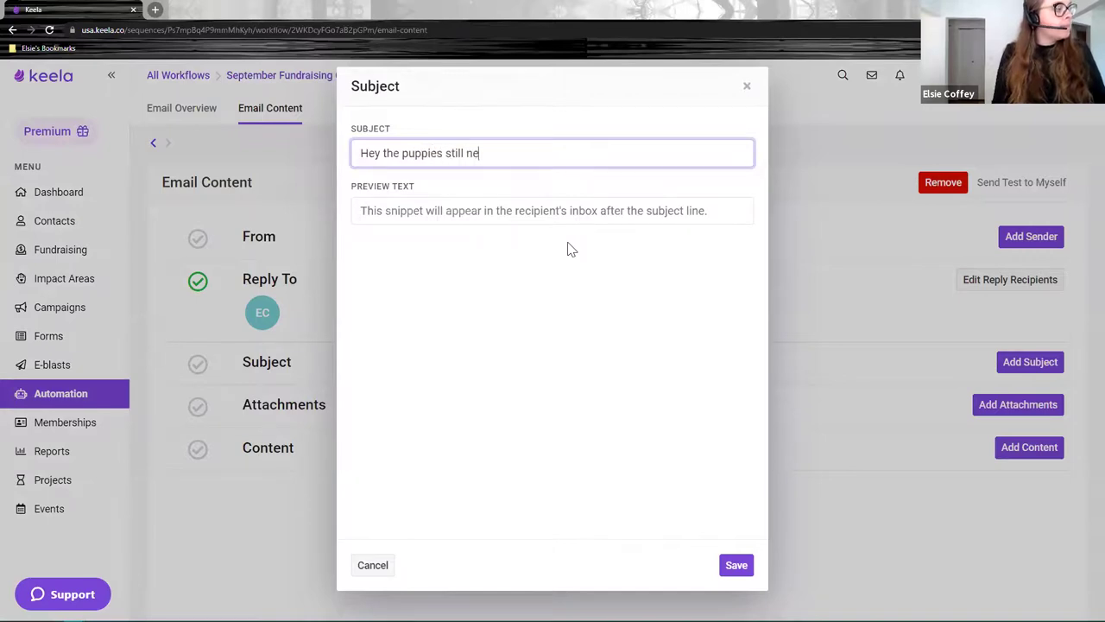
type("ed you!")
left_click(725, 565)
left_click(278, 80)
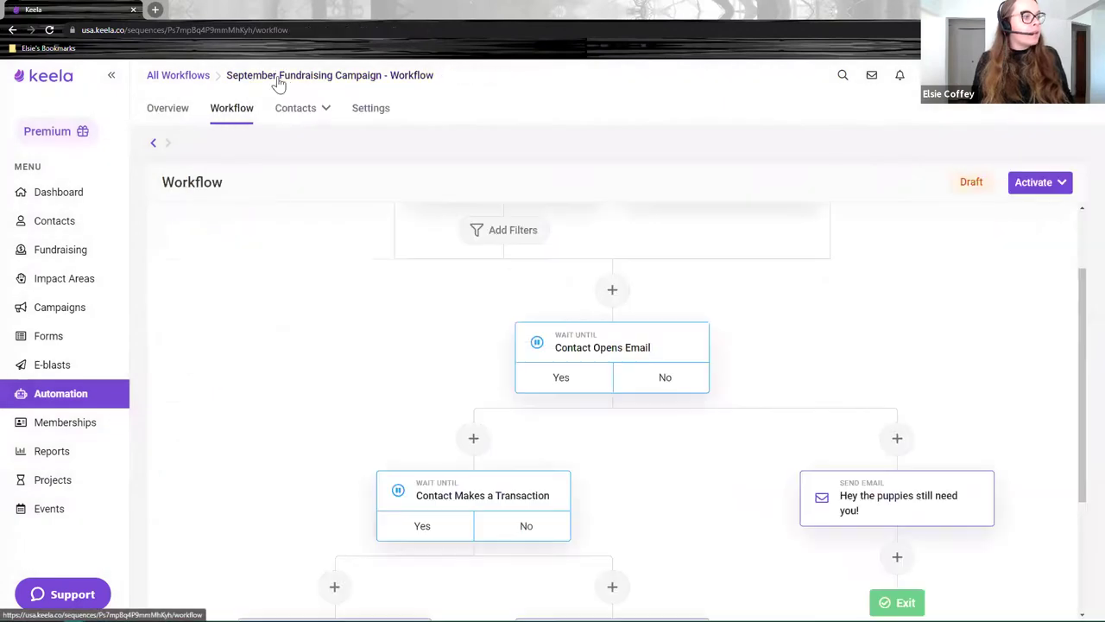
Add a To-do action after the "Hey the puppies still need you!" email on the Contact Opens Email stage's No branch
scroll(1026, 427, "down", 4)
scroll(931, 406, "up", 3)
scroll(898, 367, "down", 3)
left_click(897, 366)
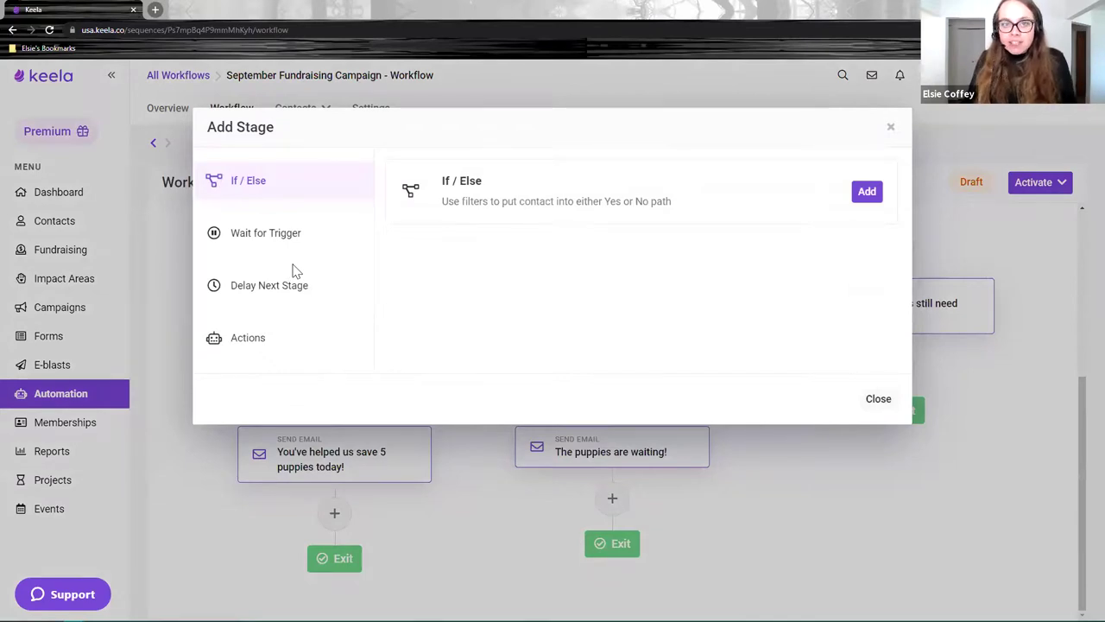
left_click(245, 339)
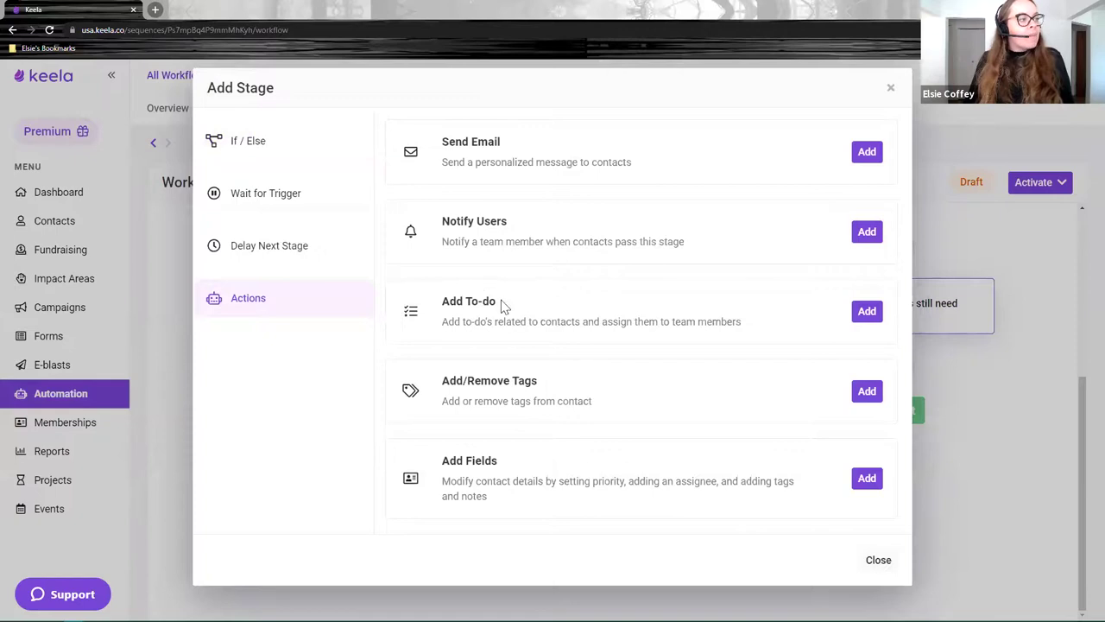
left_click_drag(505, 306, 438, 305)
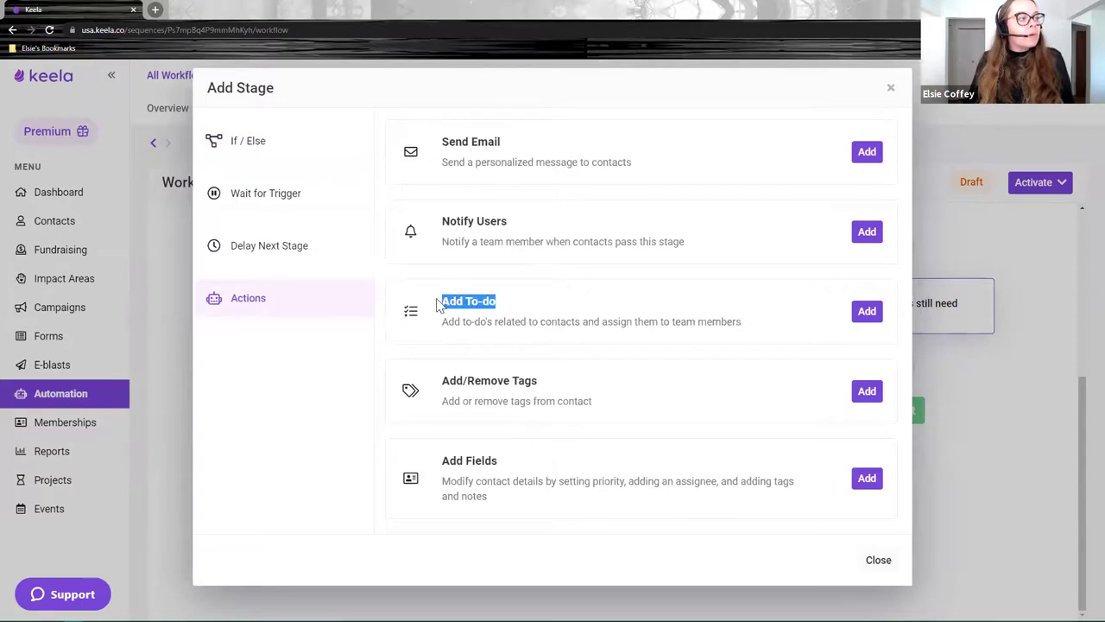
left_click(870, 316)
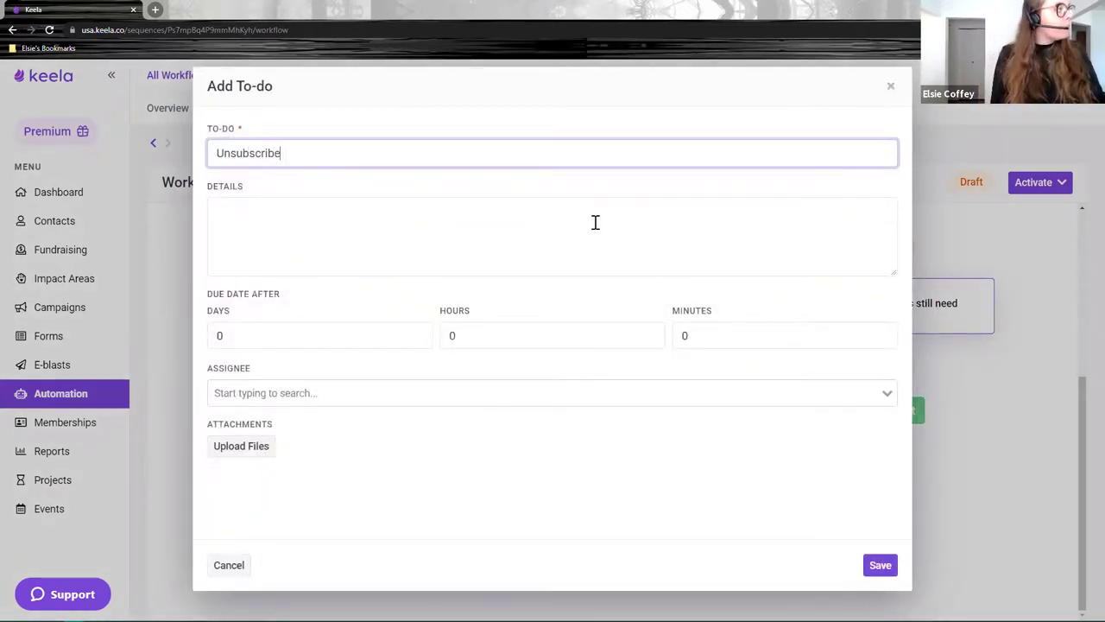
Title the to-do "Unsubscribe them from our list", make it due after 7 days, assign it to the chosen team member and save it
type("Unsubscribe them from our list")
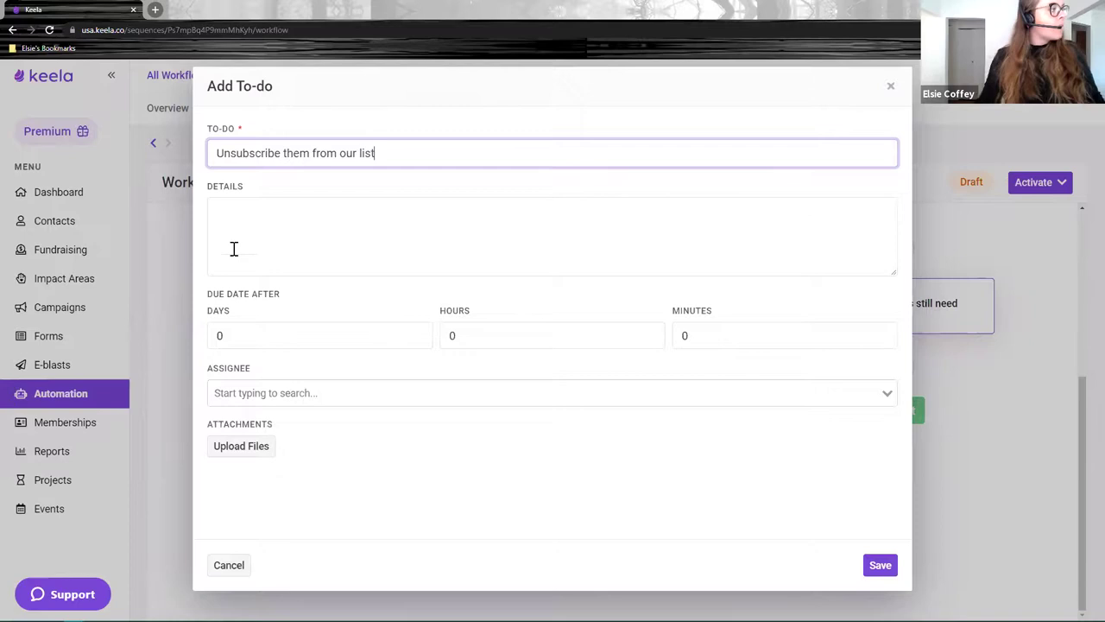
left_click(259, 340)
type("7")
left_click(375, 395)
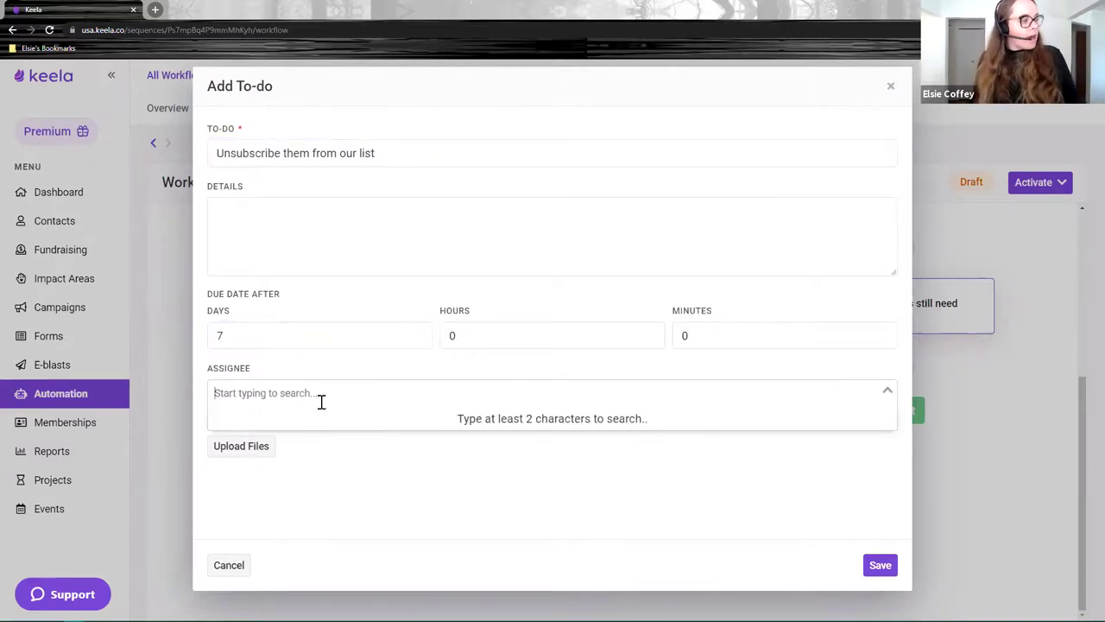
type("nicole")
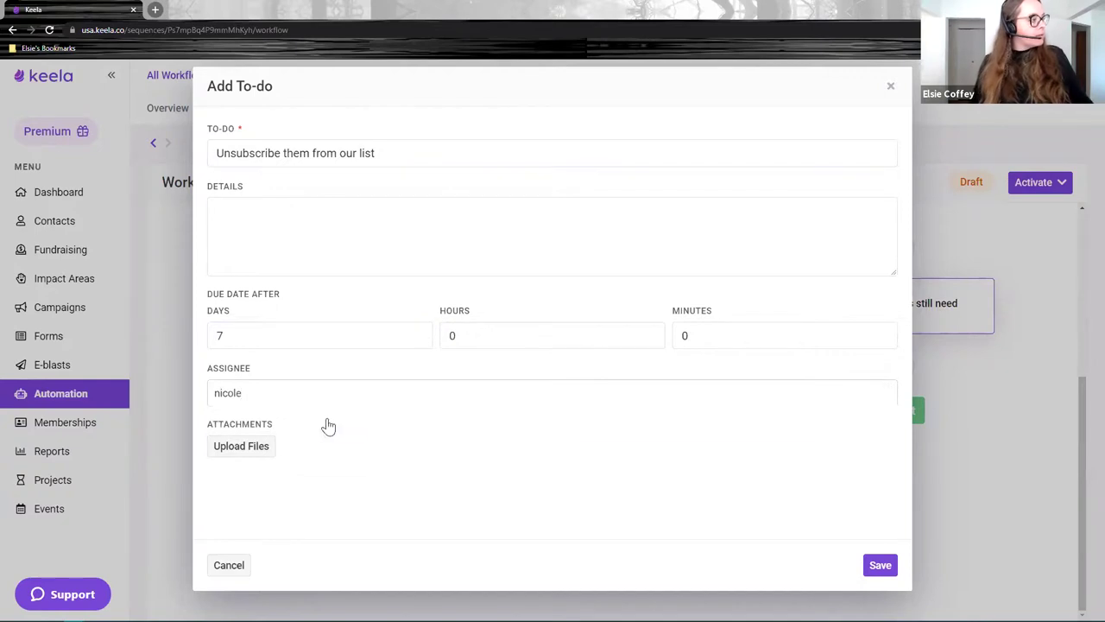
left_click(281, 423)
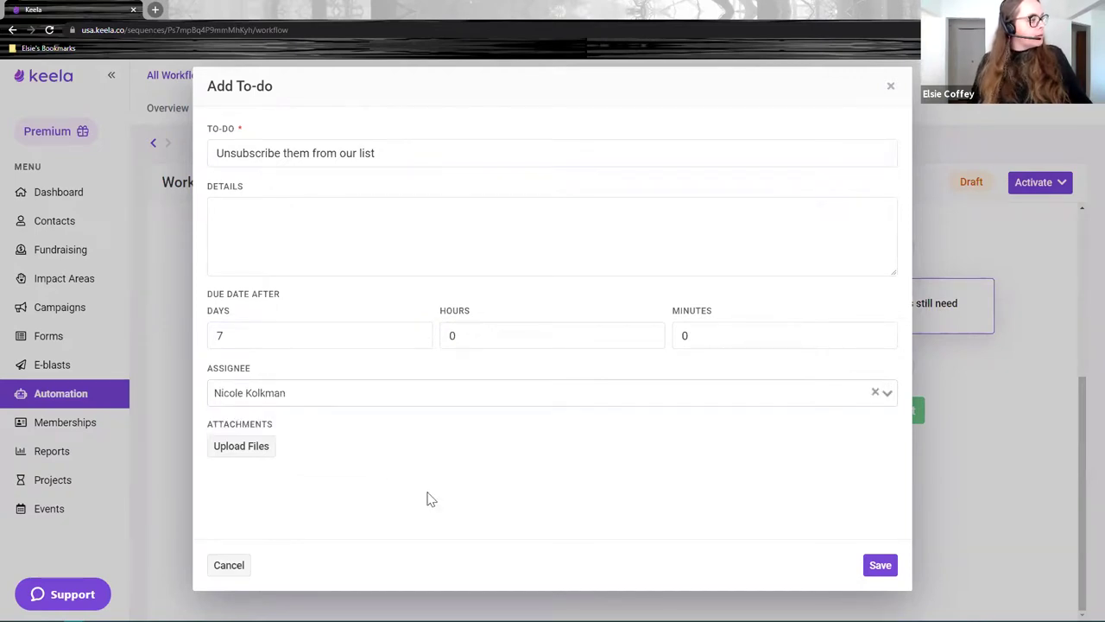
left_click(880, 565)
Review the finished campaign diagram, then return to the list of all workflows and open the Volunteer Sign-up workflow
scroll(1001, 406, "up", 4)
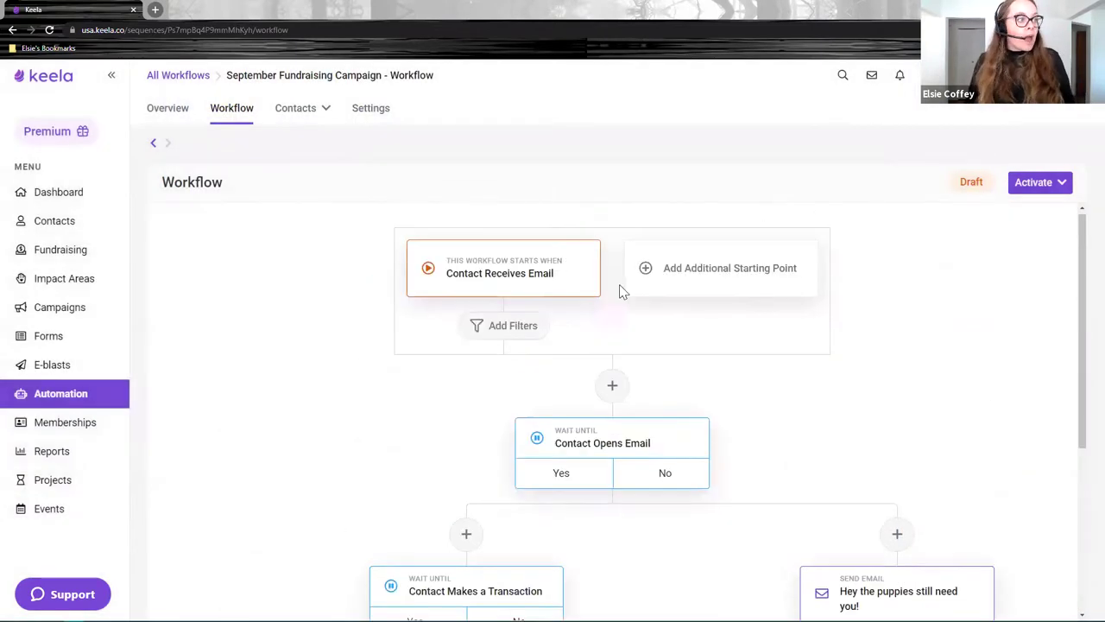
scroll(605, 302, "down", 2)
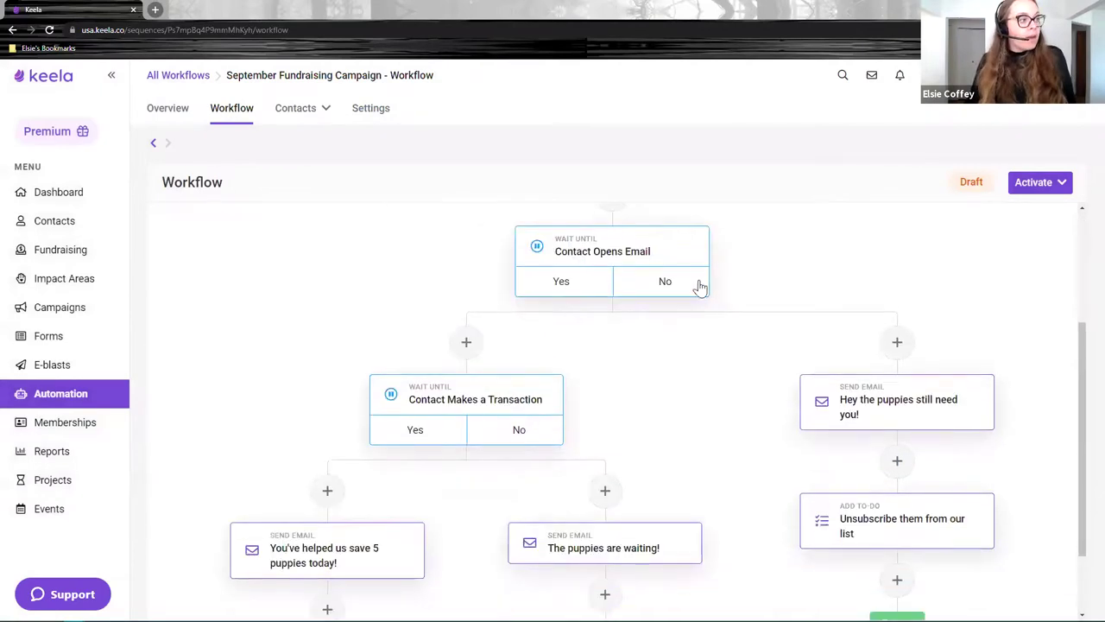
scroll(682, 298, "up", 1)
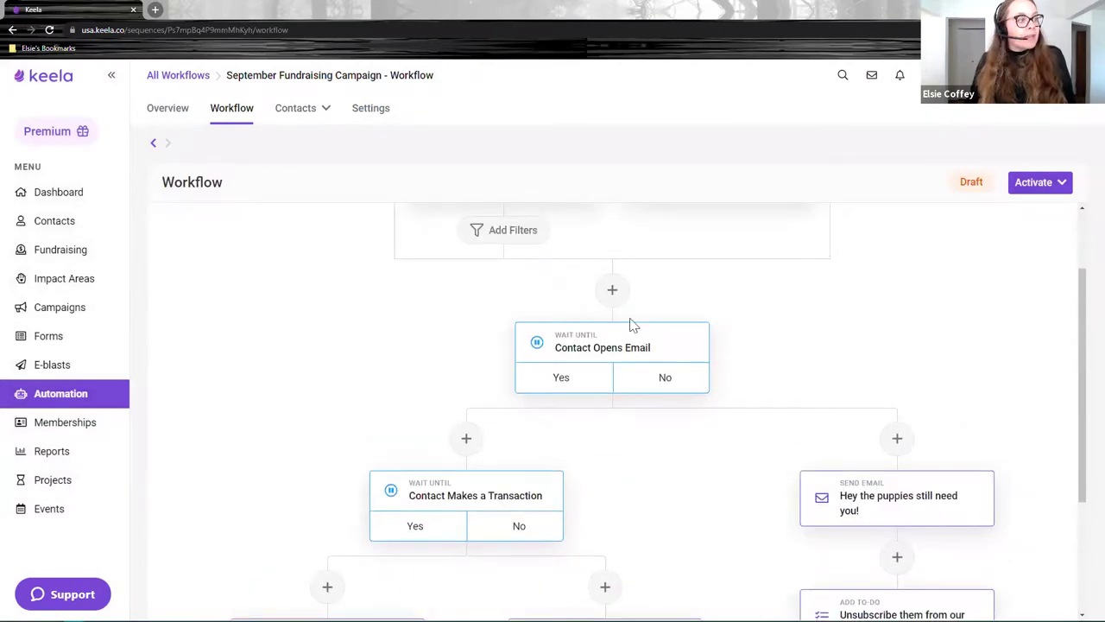
scroll(651, 361, "down", 2)
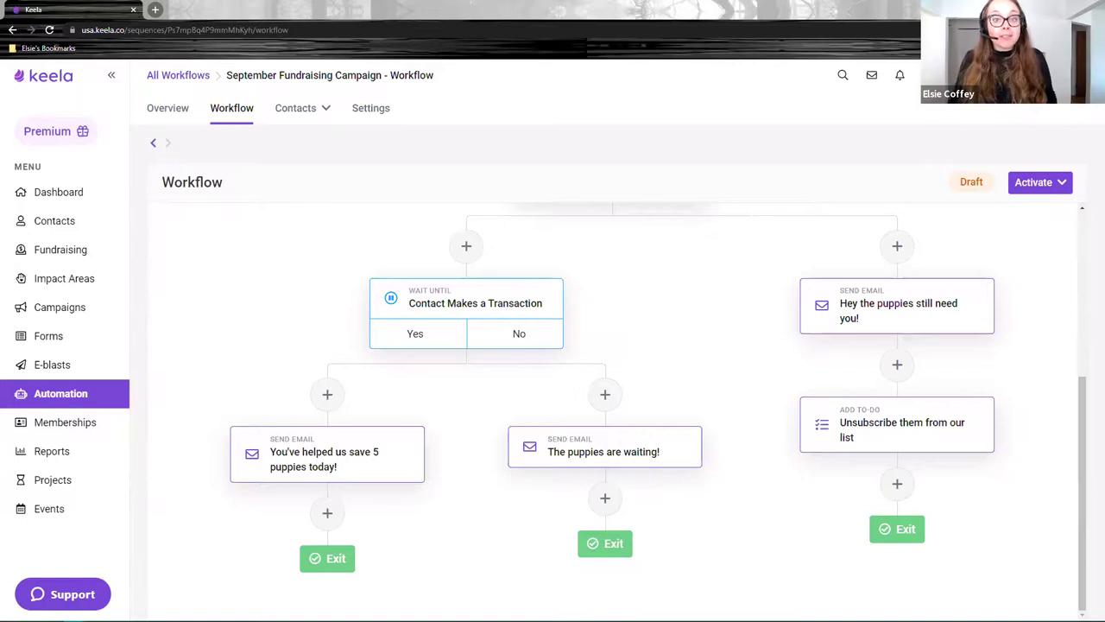
left_click(184, 80)
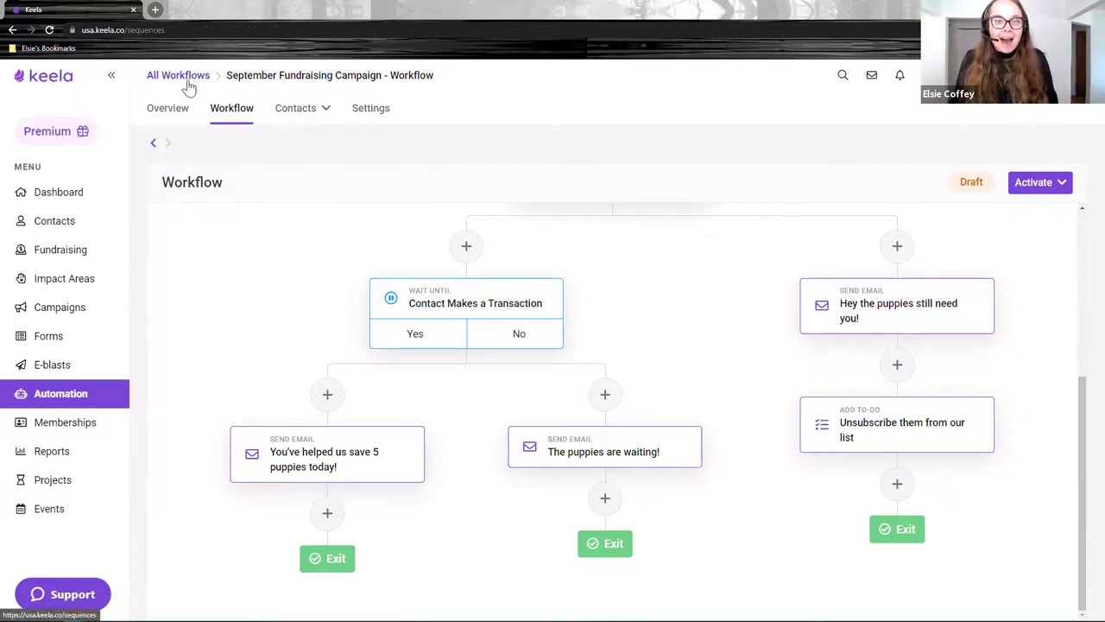
scroll(666, 383, "down", 5)
scroll(665, 382, "up", 5)
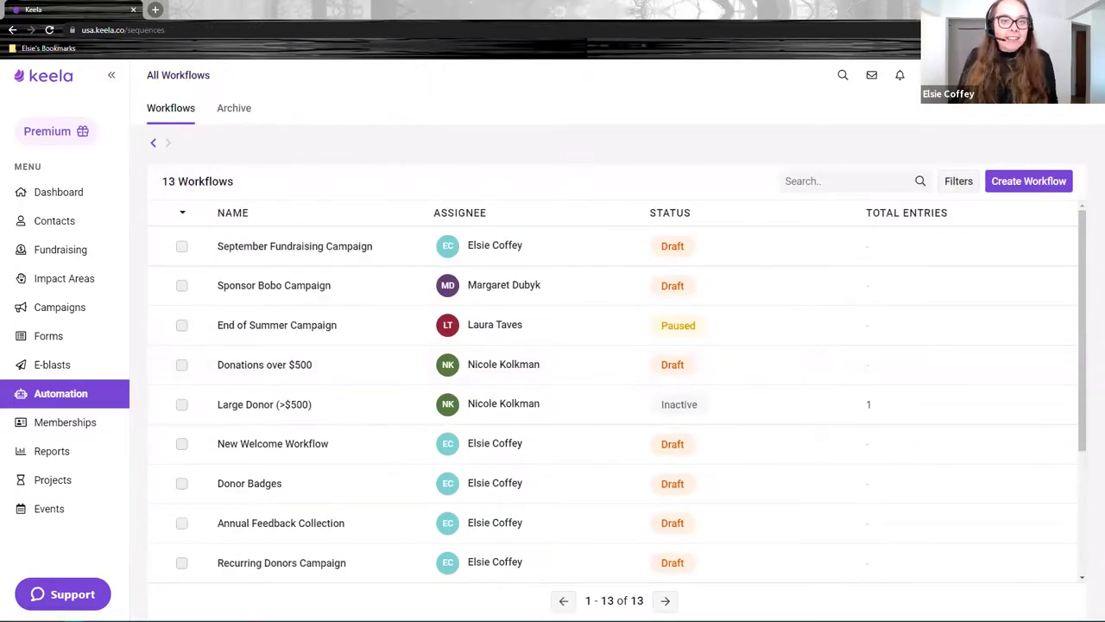
scroll(552, 469, "down", 3)
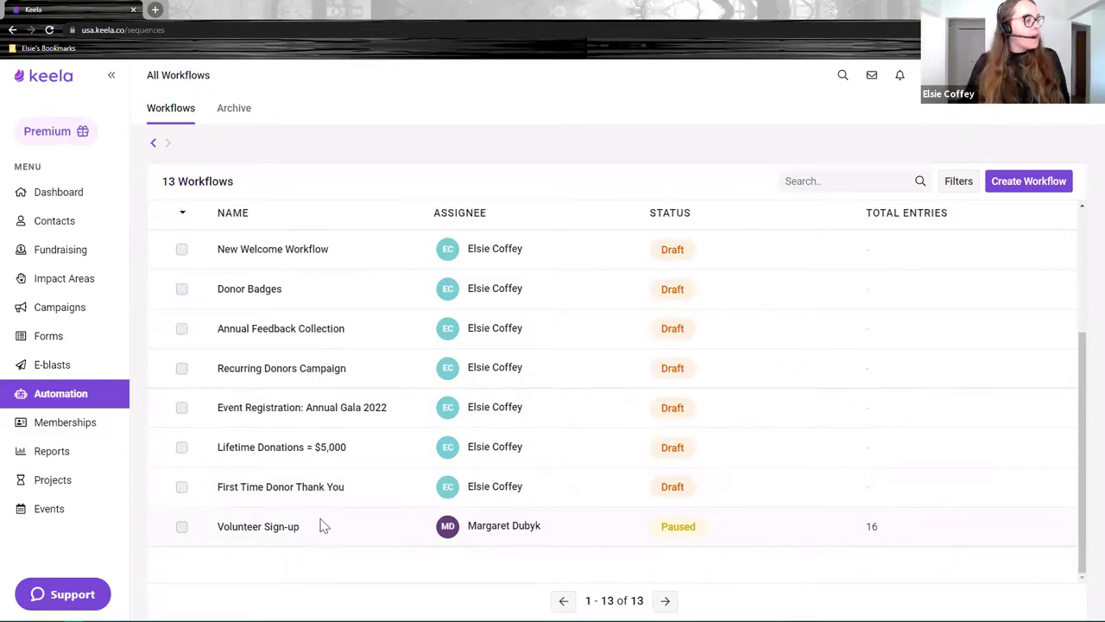
left_click(318, 523)
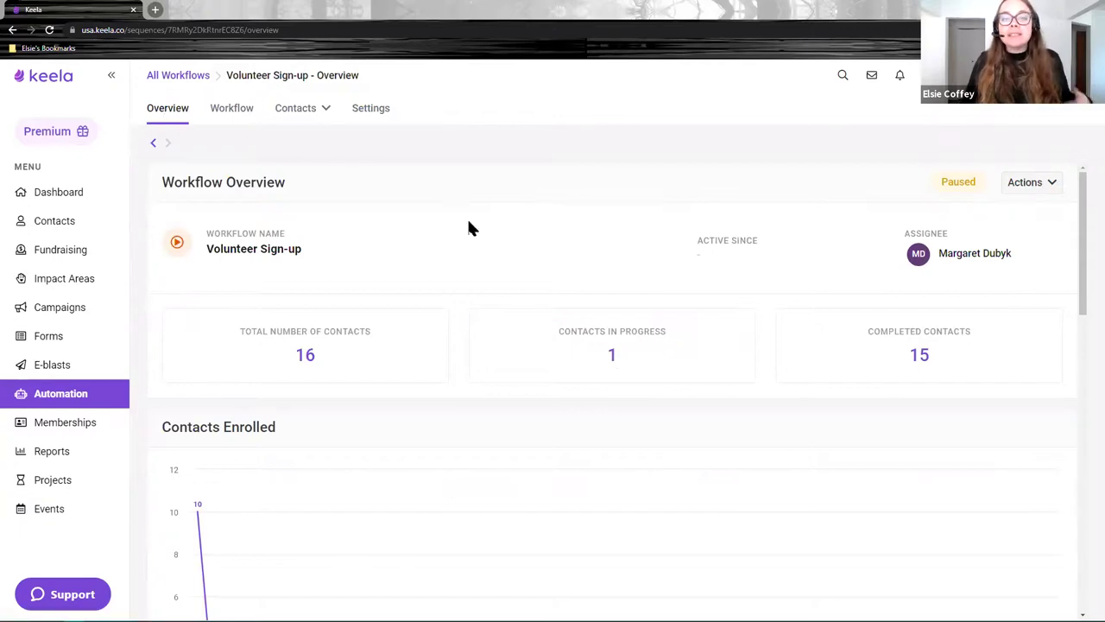
Examine the Volunteer Sign-up overview, including contact totals, the Contacts Enrolled chart, Exit Performance, Email Performance and To-Do's
scroll(730, 353, "down", 2)
scroll(770, 332, "up", 2)
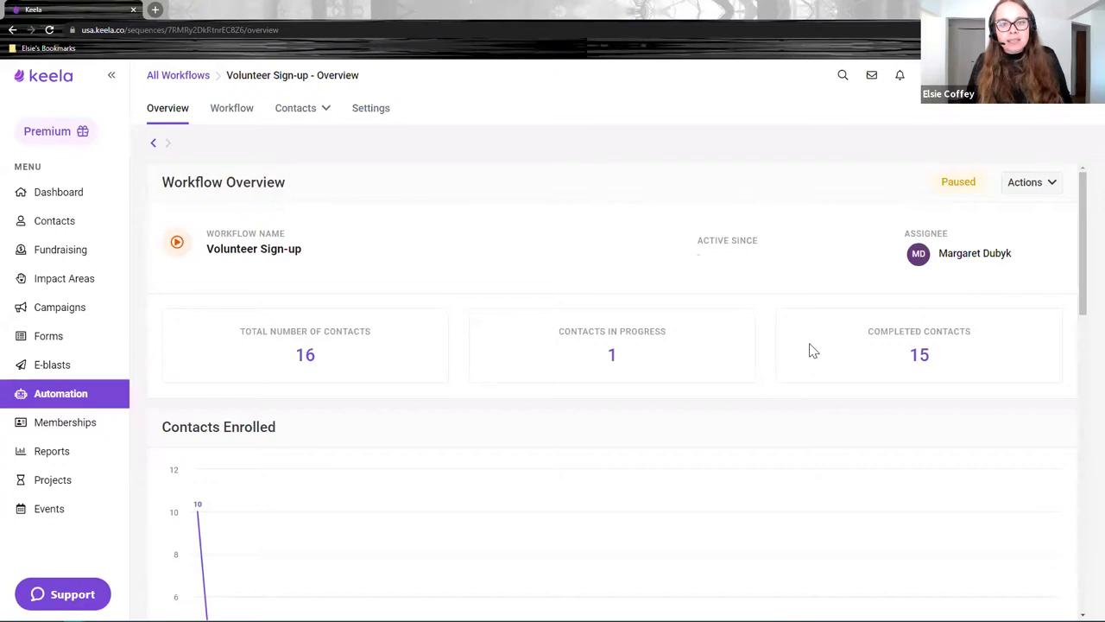
scroll(915, 320, "down", 1)
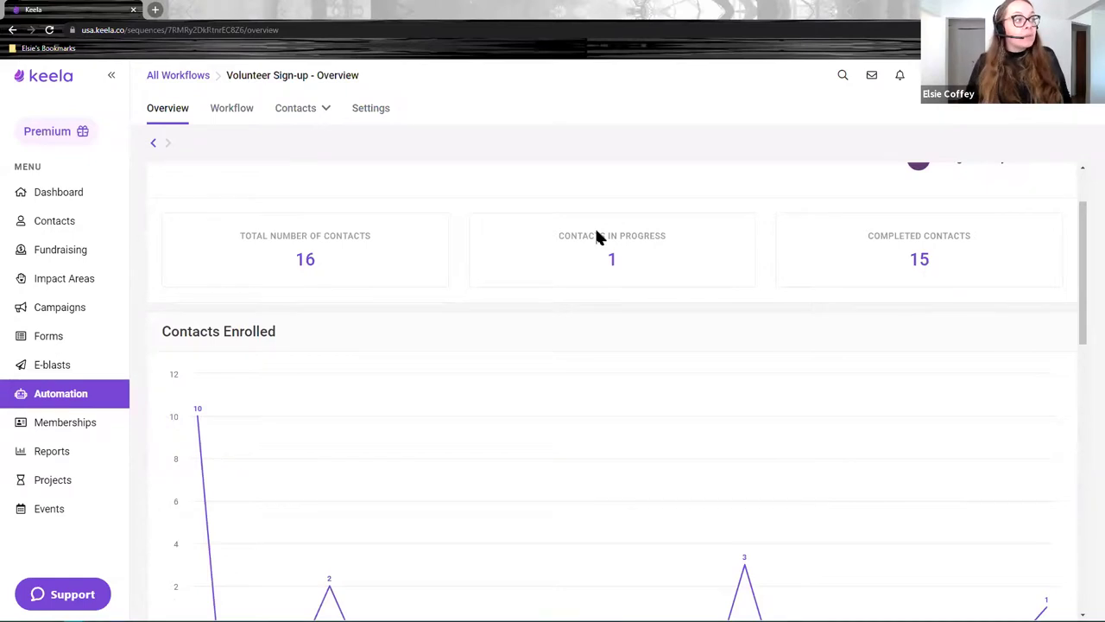
scroll(406, 317, "down", 2)
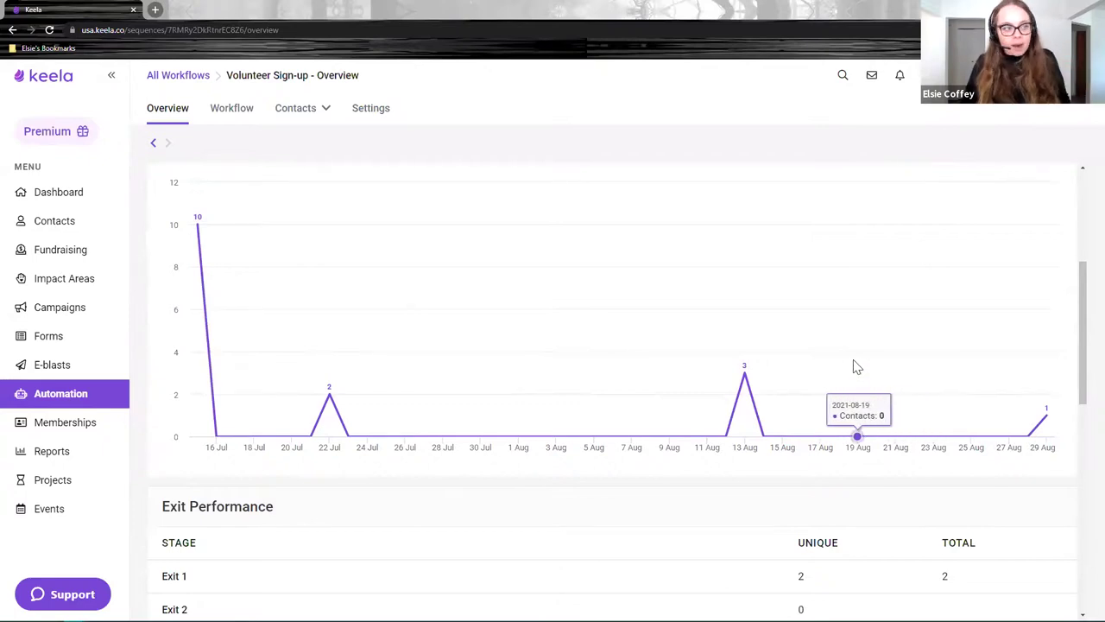
scroll(853, 335, "down", 5)
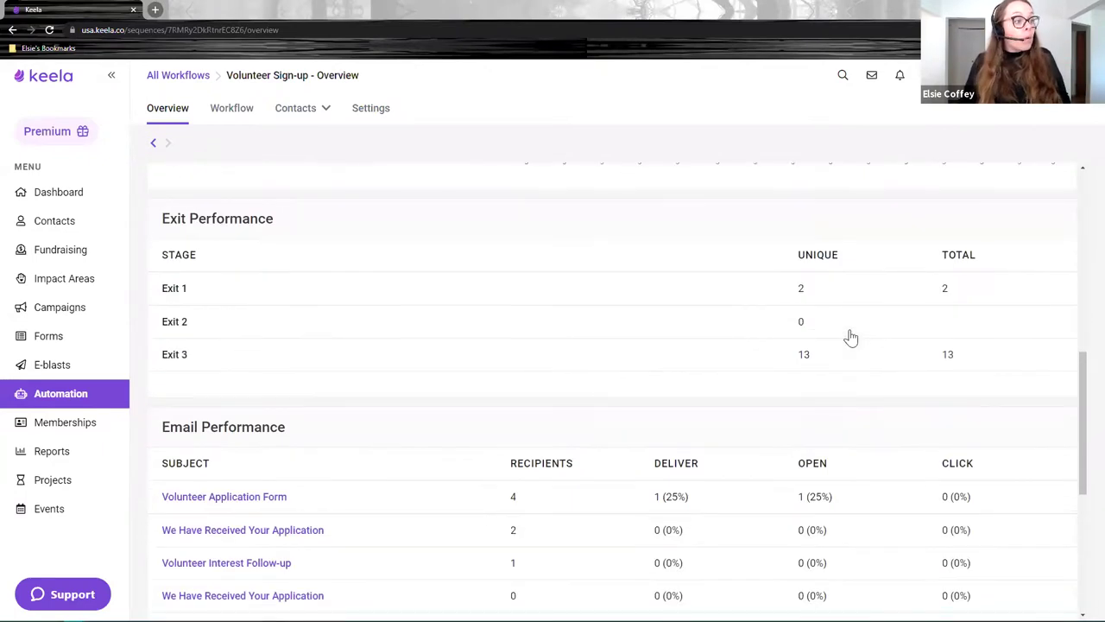
scroll(203, 270, "up", 1)
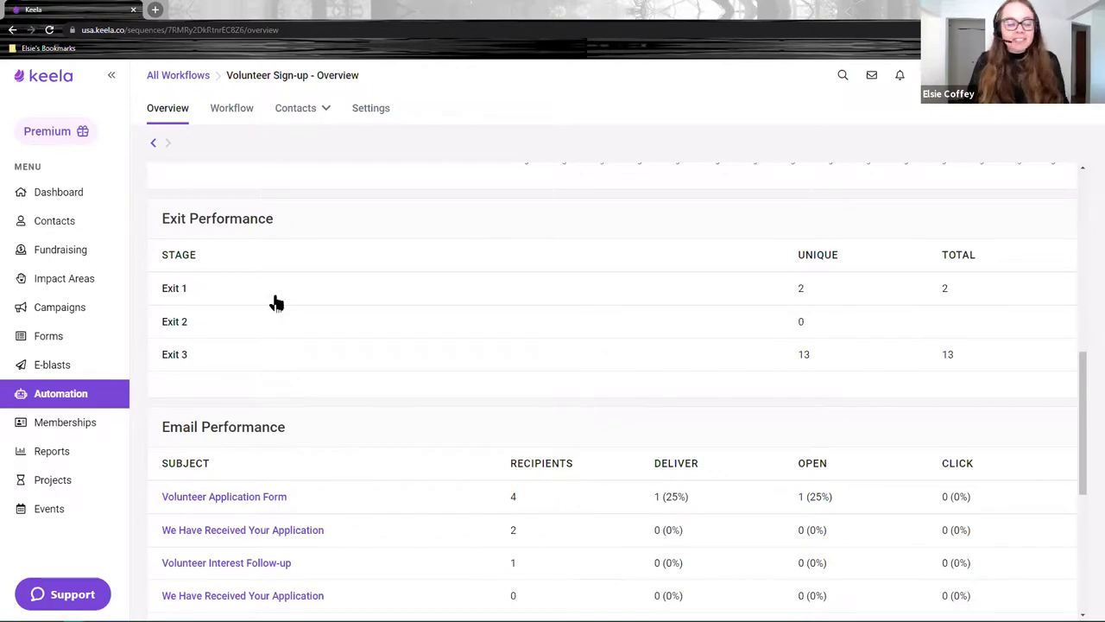
scroll(275, 302, "down", 1)
scroll(274, 302, "down", 2)
scroll(296, 336, "up", 2)
left_click_drag(290, 332, 162, 330)
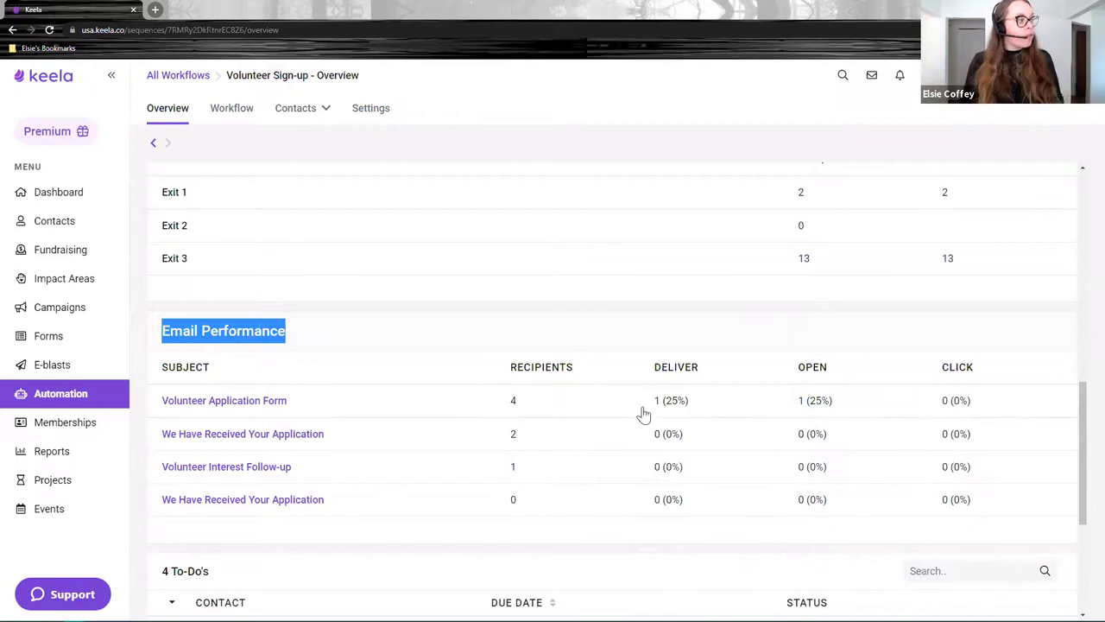
scroll(316, 429, "down", 3)
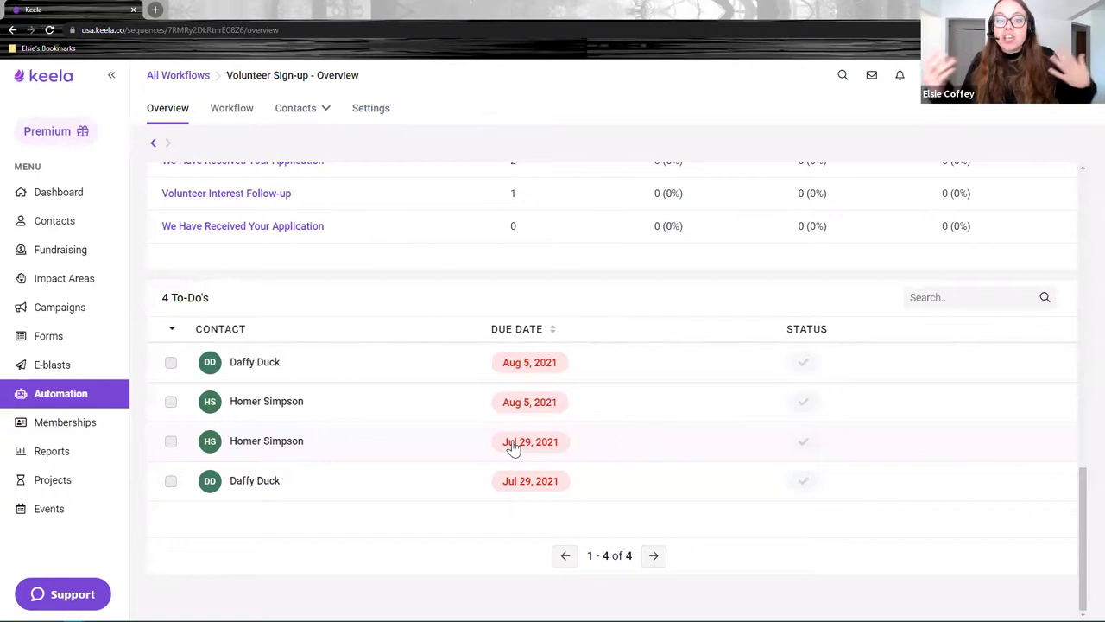
scroll(567, 422, "up", 3)
Open the Volunteer Sign-up workflow diagram and examine its stages from the Contact Completes a Form starting point to every exit
left_click(230, 110)
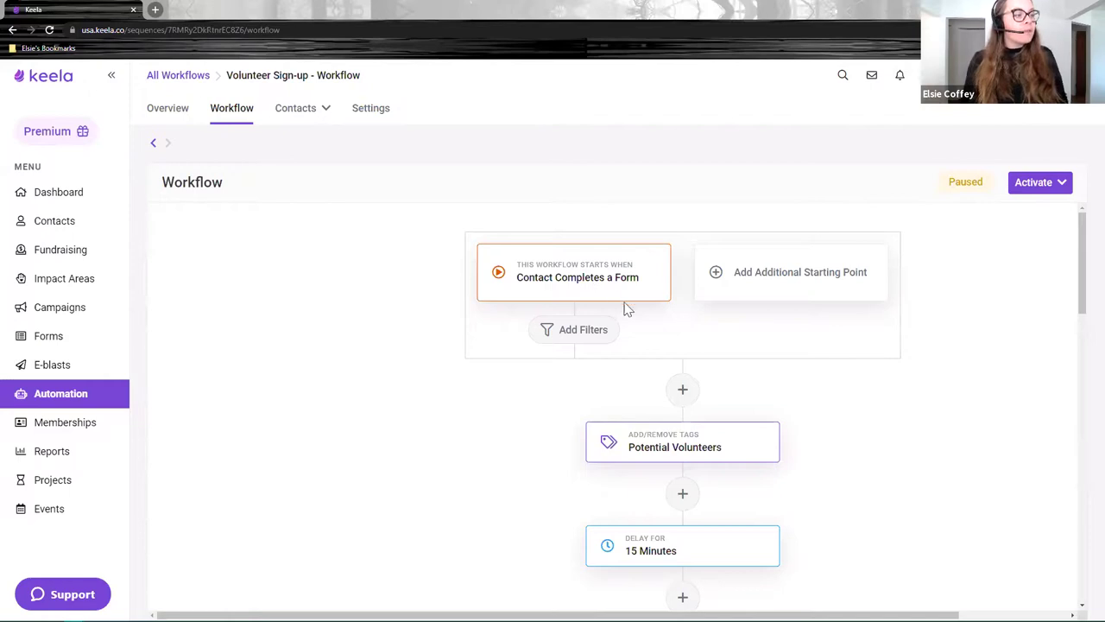
scroll(624, 308, "down", 2)
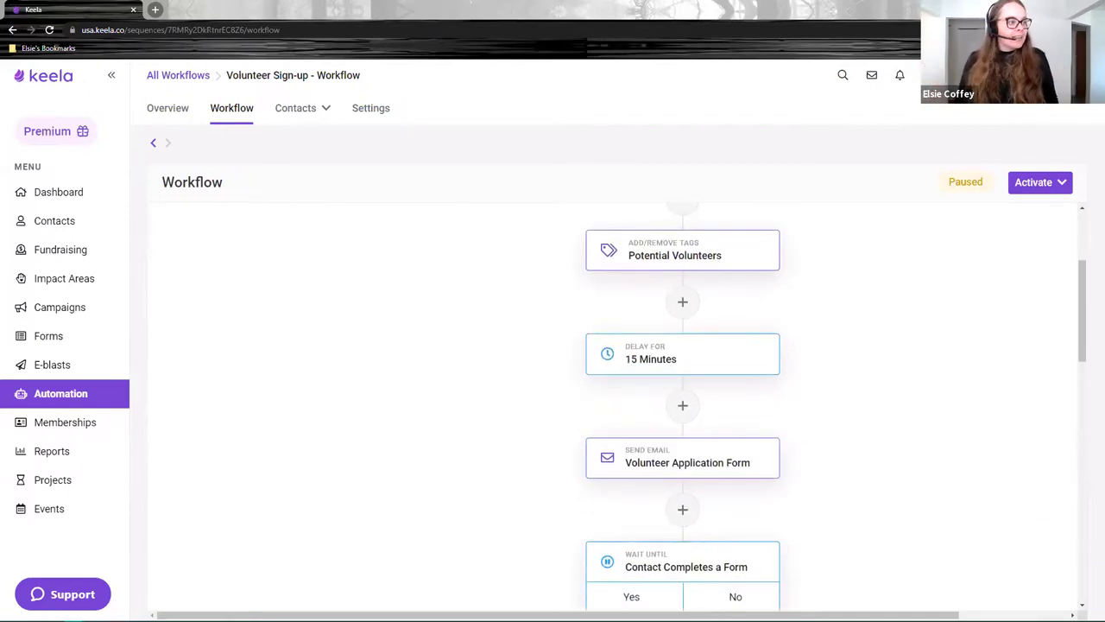
scroll(678, 388, "down", 1)
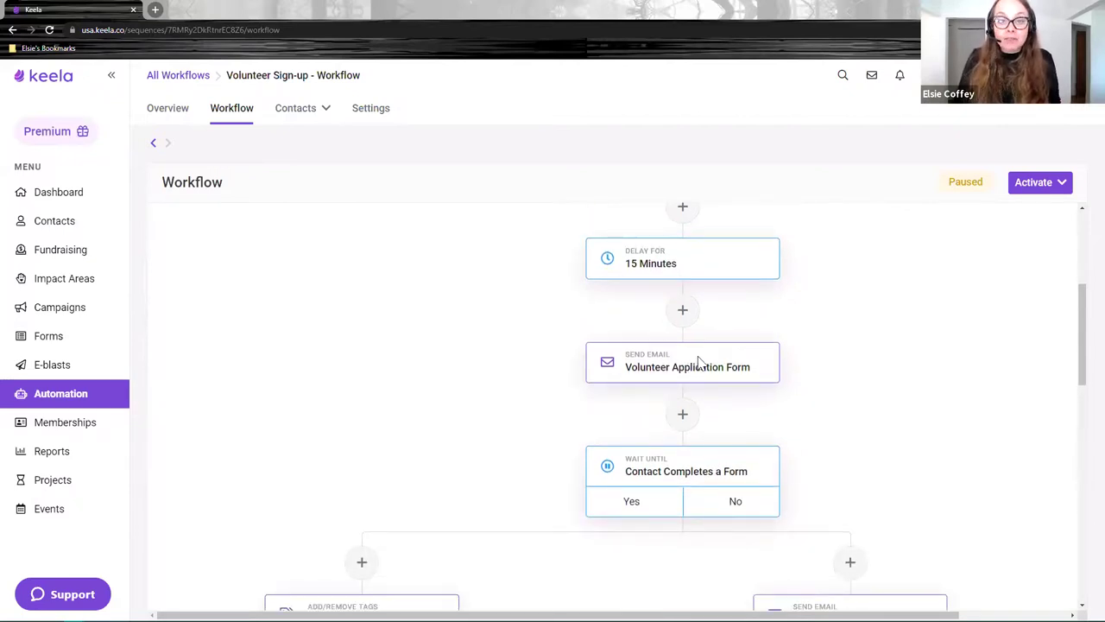
scroll(697, 361, "down", 1)
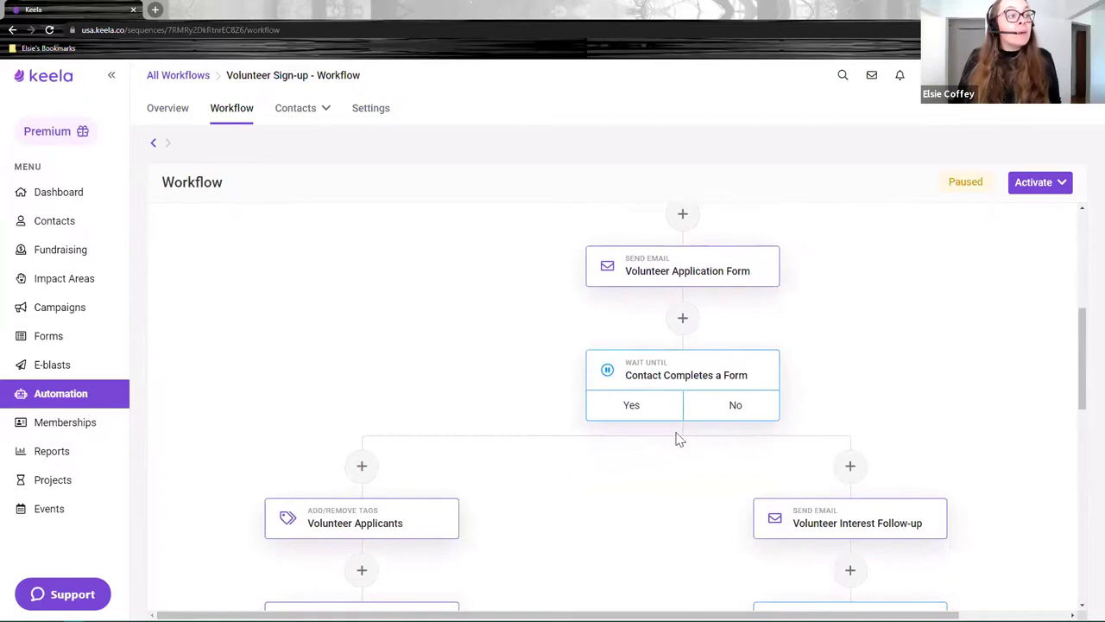
scroll(708, 345, "down", 1)
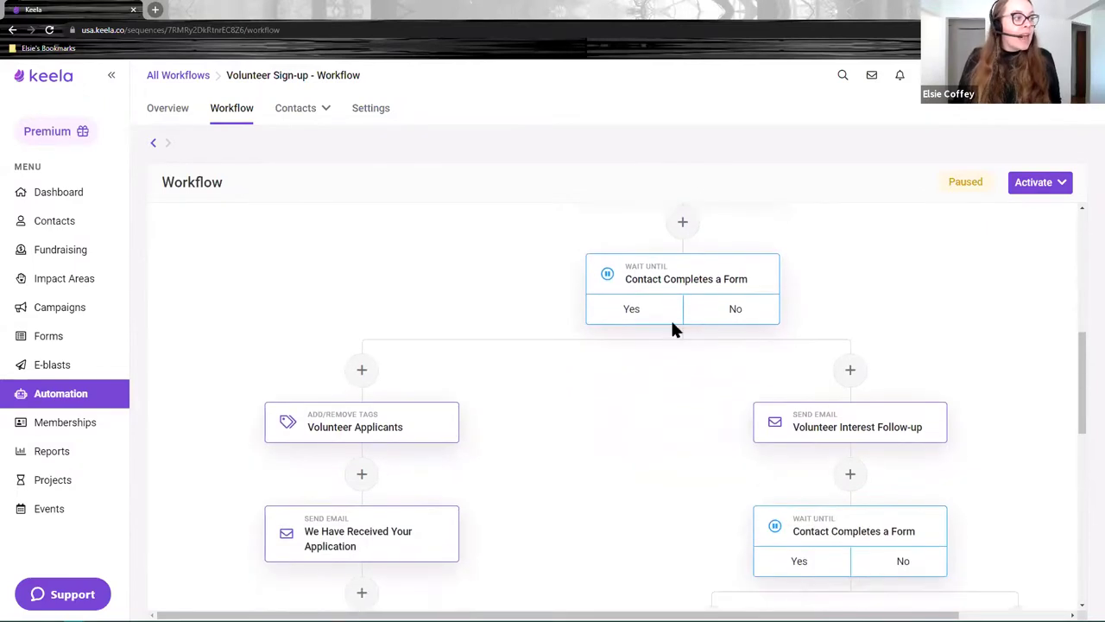
scroll(518, 324, "down", 1)
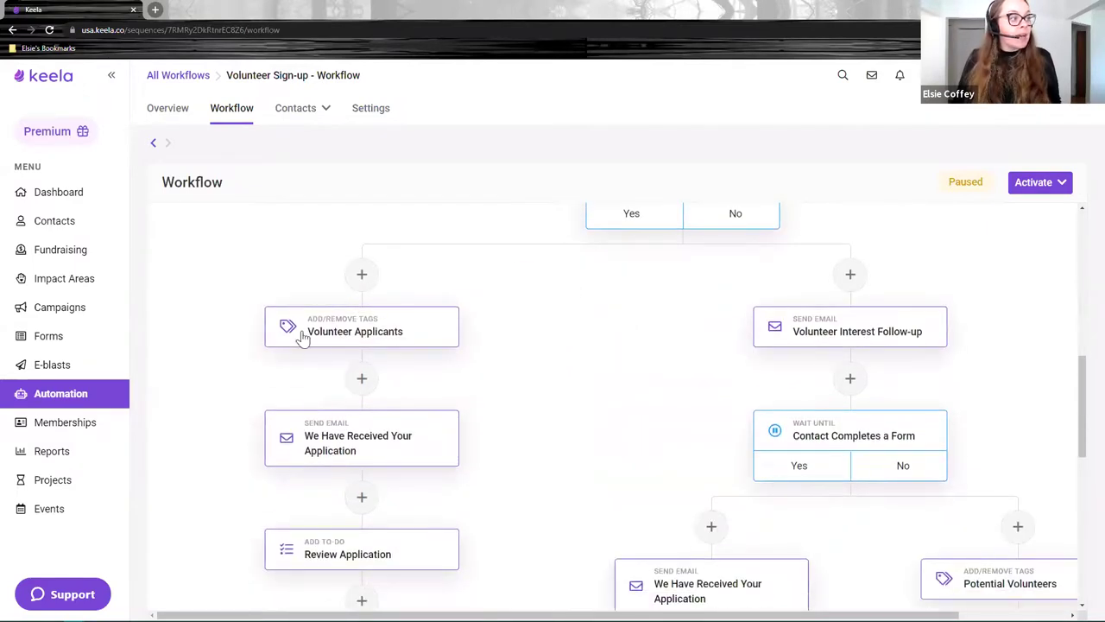
scroll(341, 338, "down", 1)
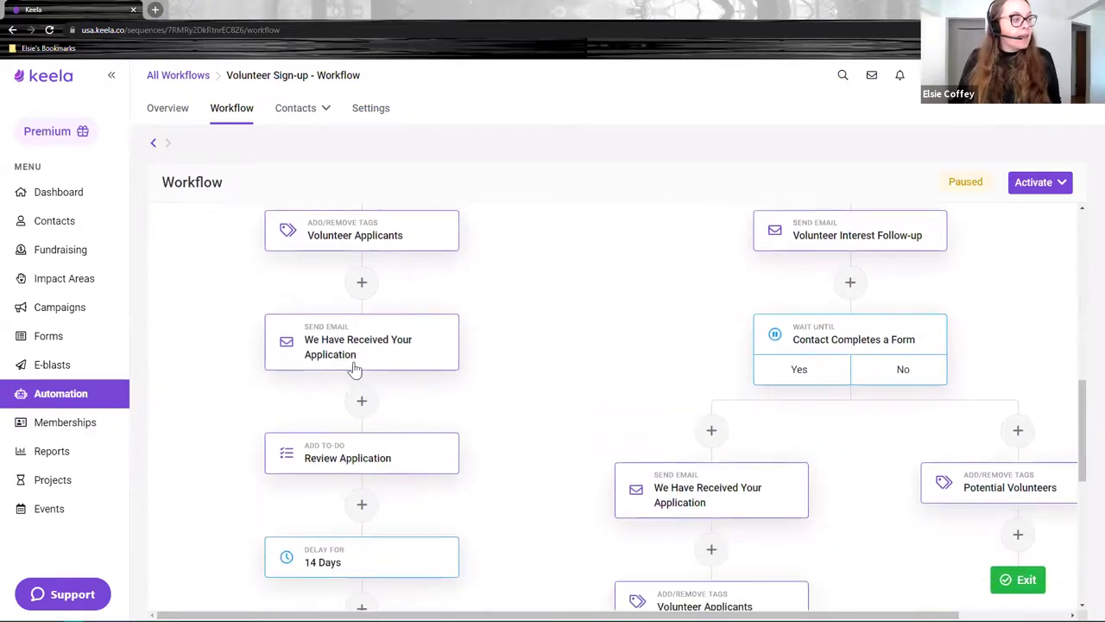
scroll(585, 326, "up", 2)
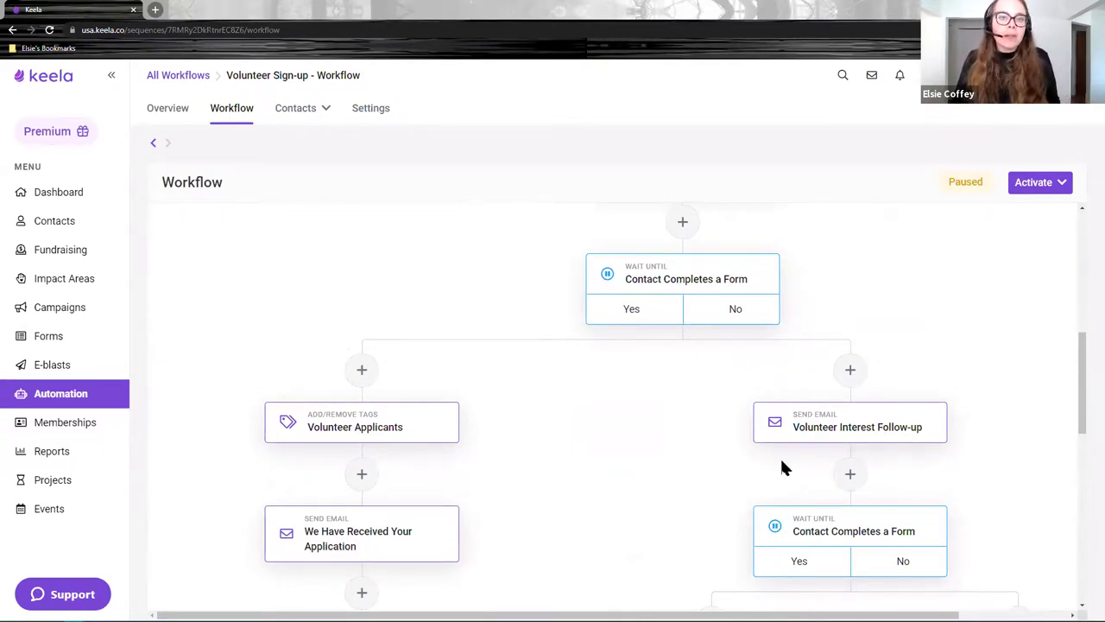
scroll(782, 467, "down", 3)
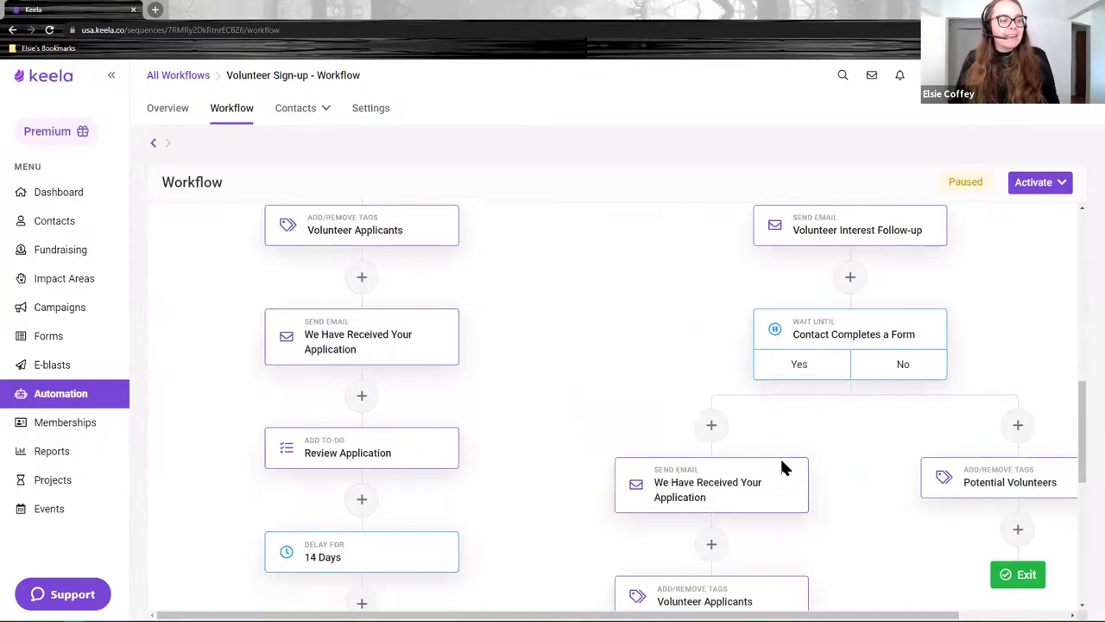
scroll(782, 467, "down", 1)
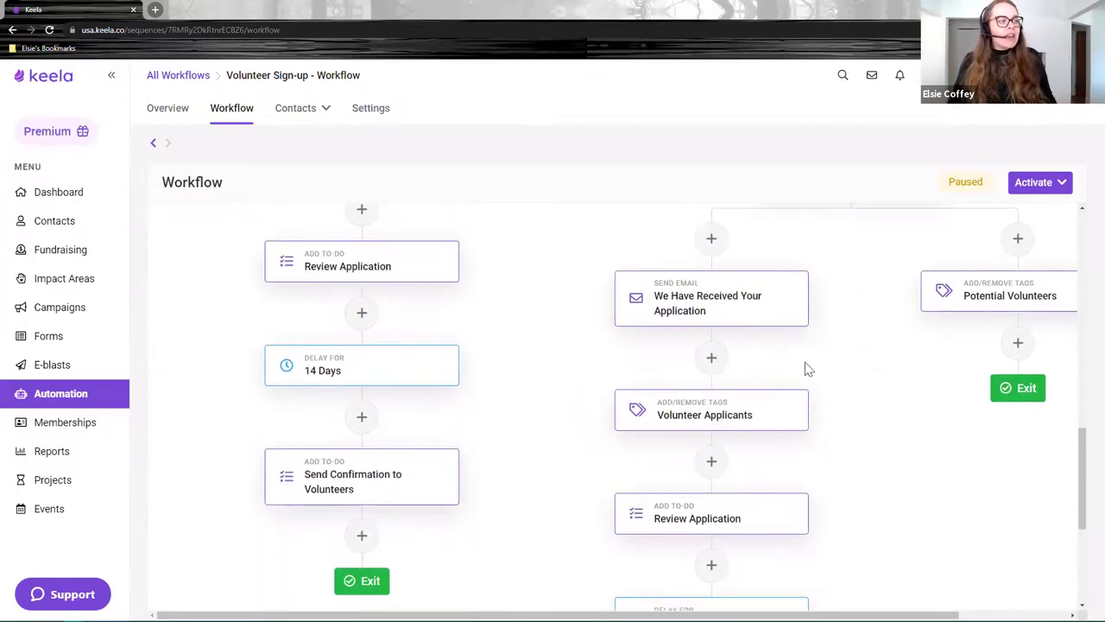
scroll(898, 340, "down", 1)
scroll(897, 334, "down", 2)
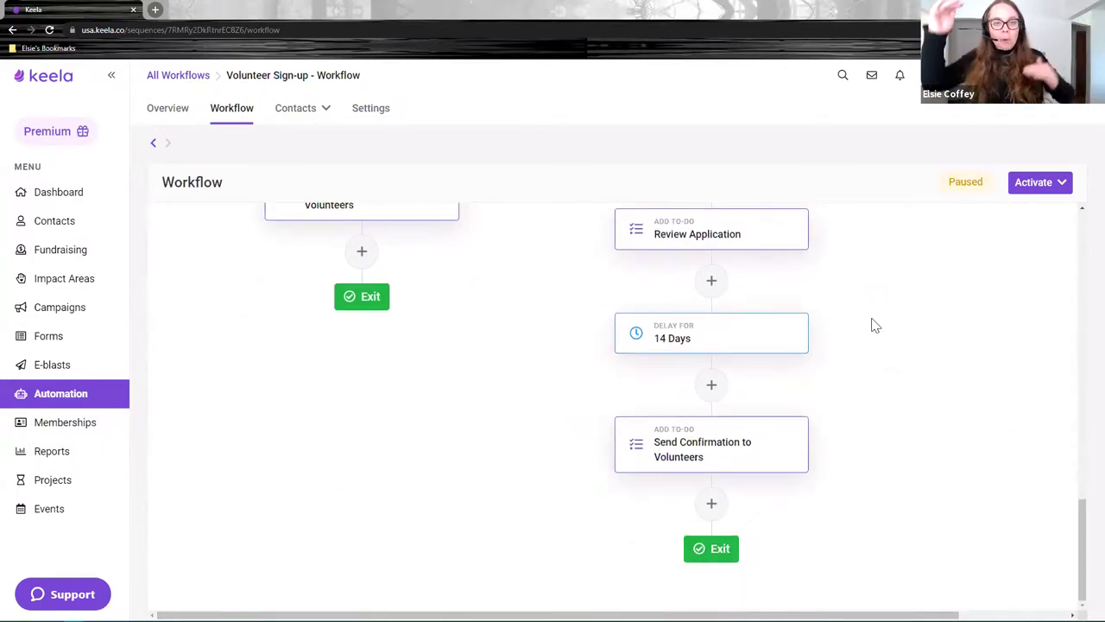
scroll(700, 335, "up", 10)
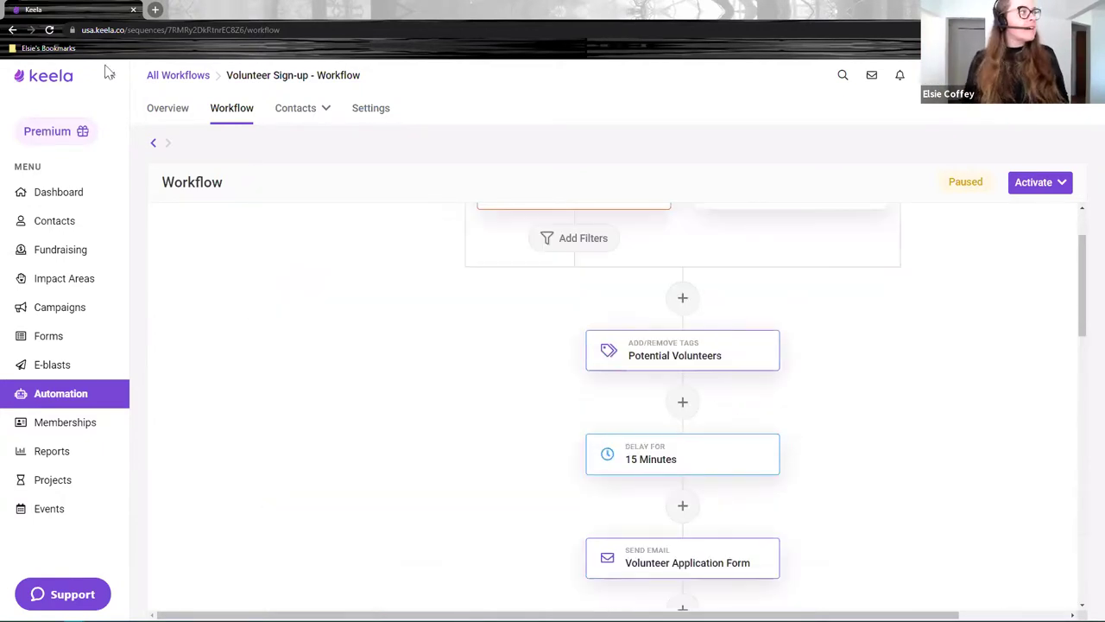
Return to the list of all workflows, select New Welcome Workflow, and clear that selection
left_click(197, 80)
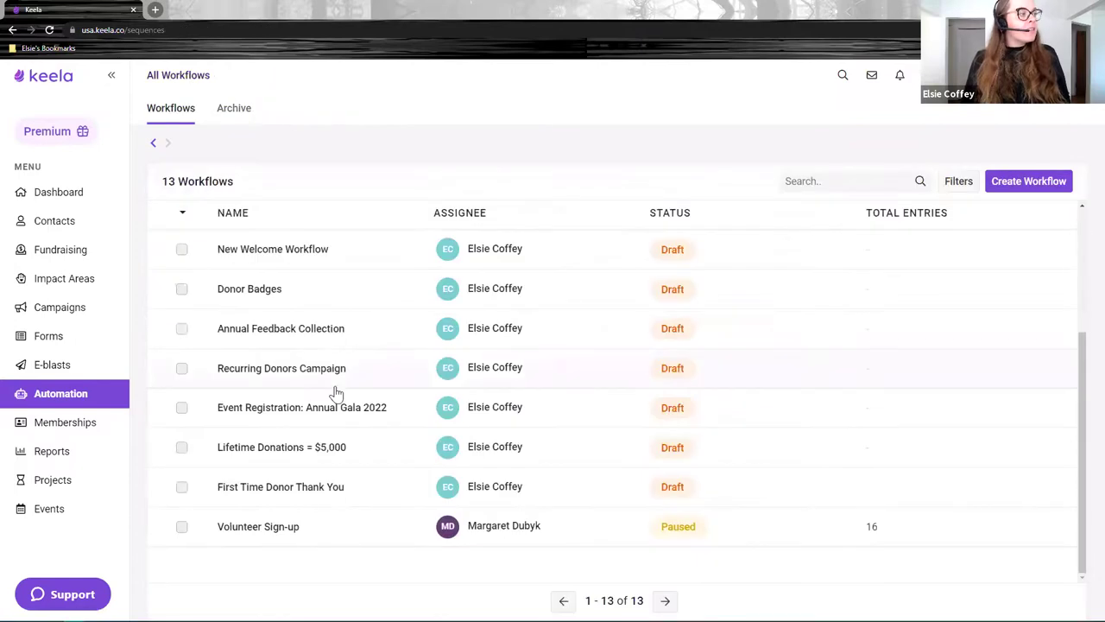
scroll(333, 387, "up", 3)
left_click(183, 445)
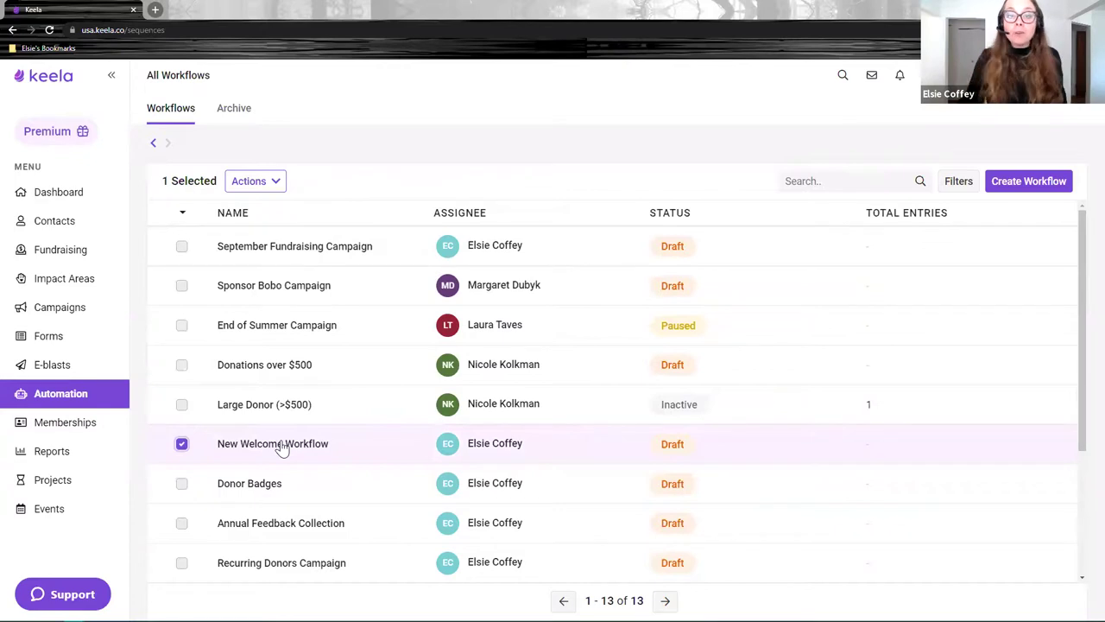
left_click(181, 443)
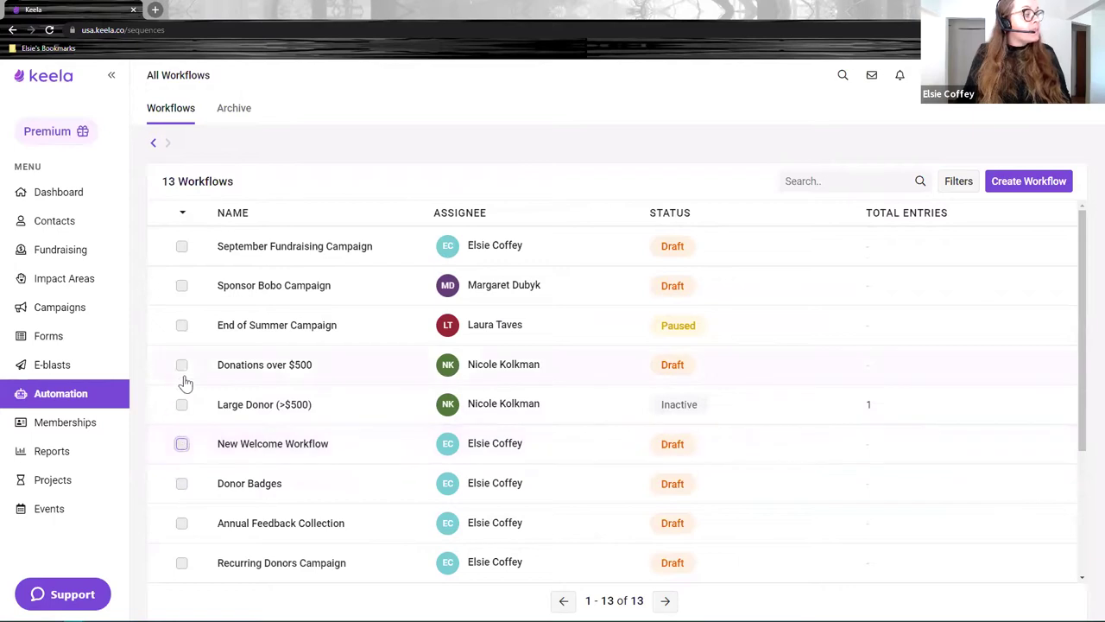
Select the Donations over $500 and Lifetime Donations = $5,000 workflows in the list
left_click(181, 364)
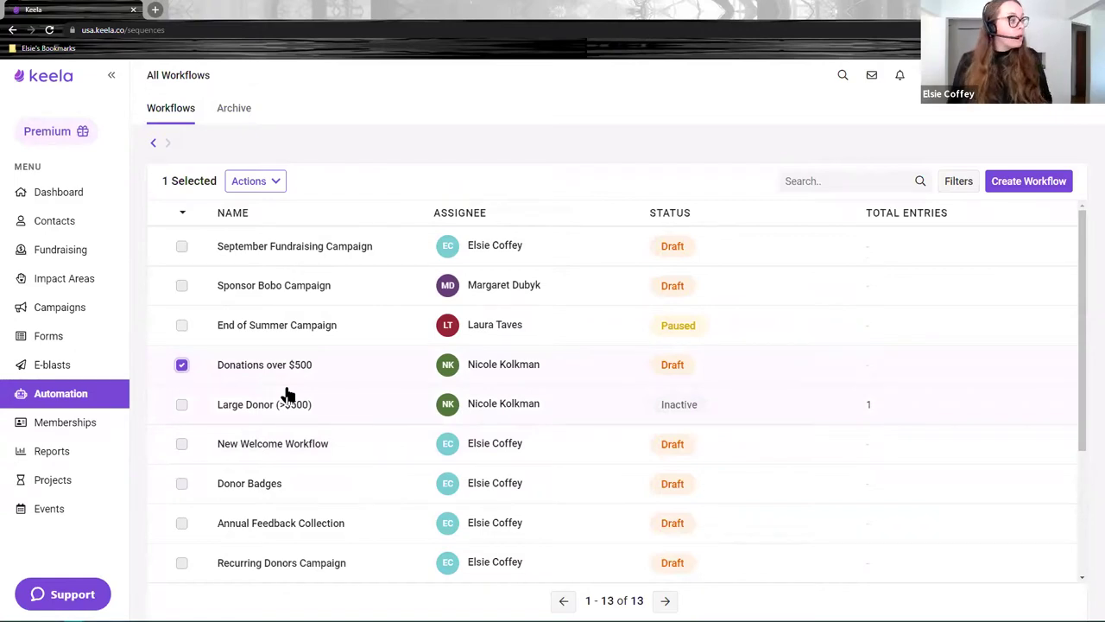
scroll(288, 395, "down", 3)
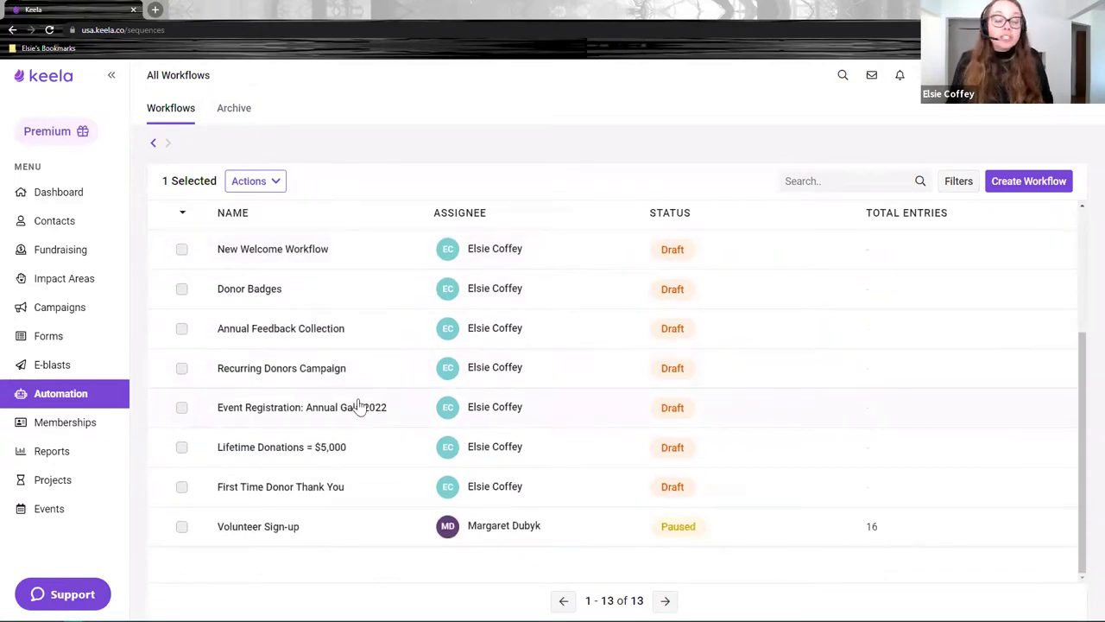
left_click(182, 449)
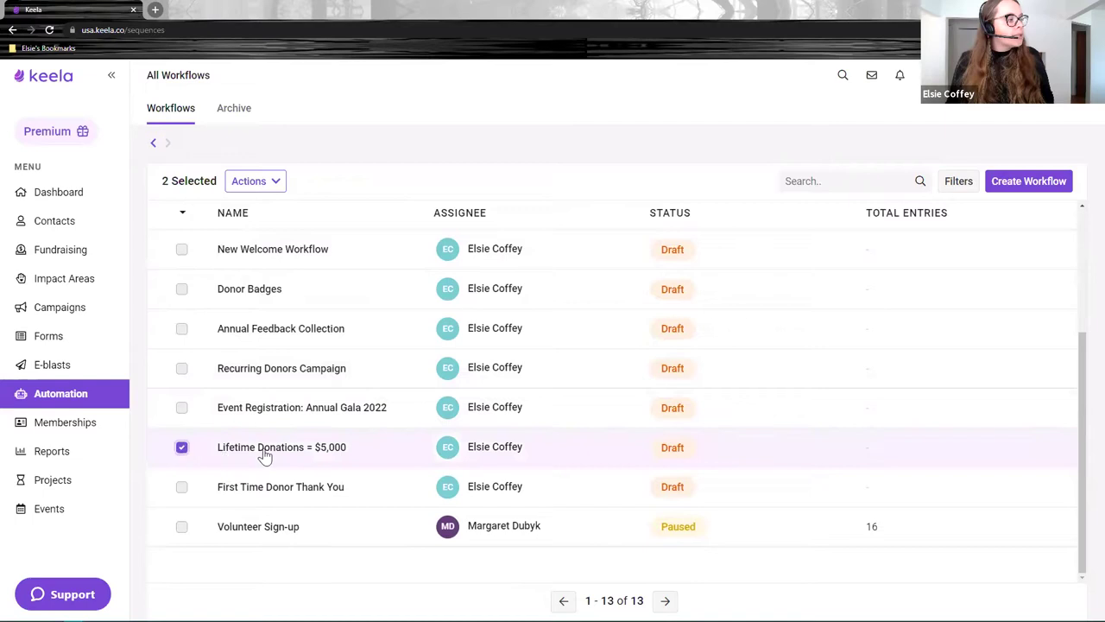